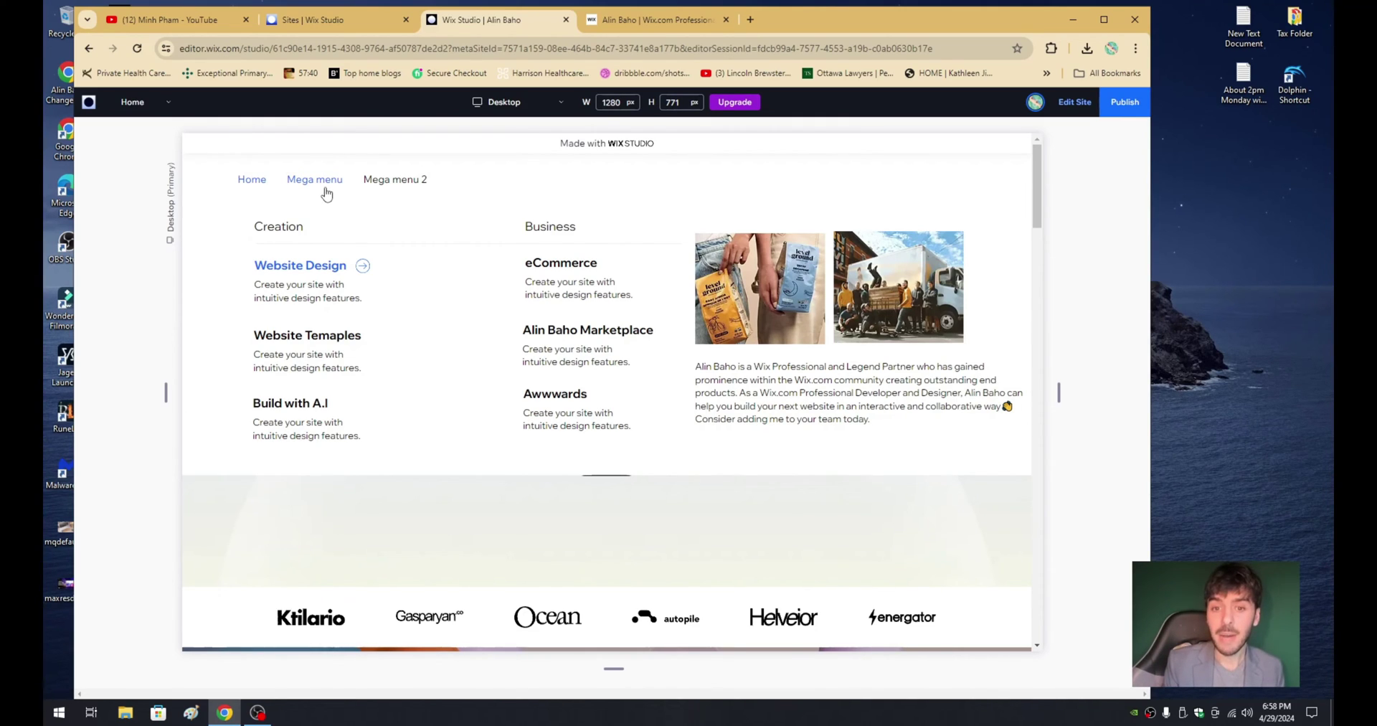
# - Examine the Mega menu and Mega menu 2 dropdowns in the site preview and return to editing
pyautogui.moveTo(379, 190)
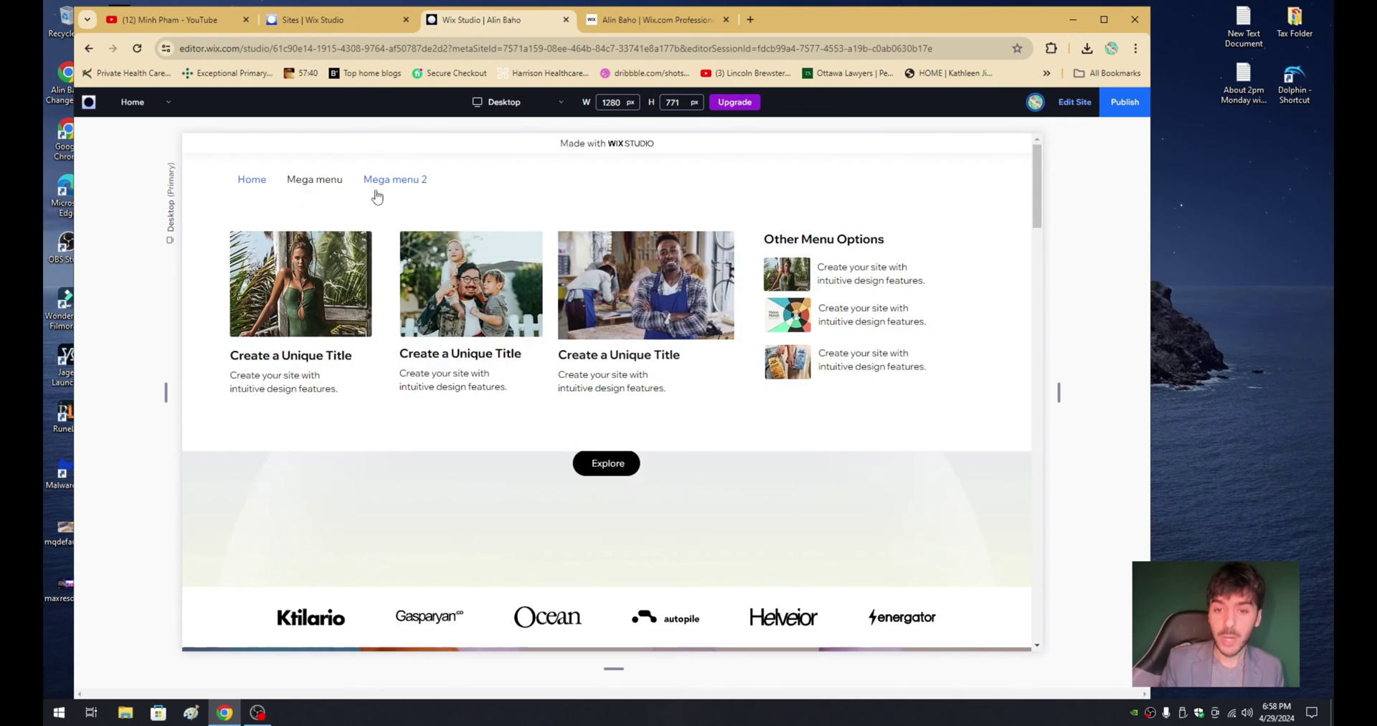
pyautogui.moveTo(327, 189)
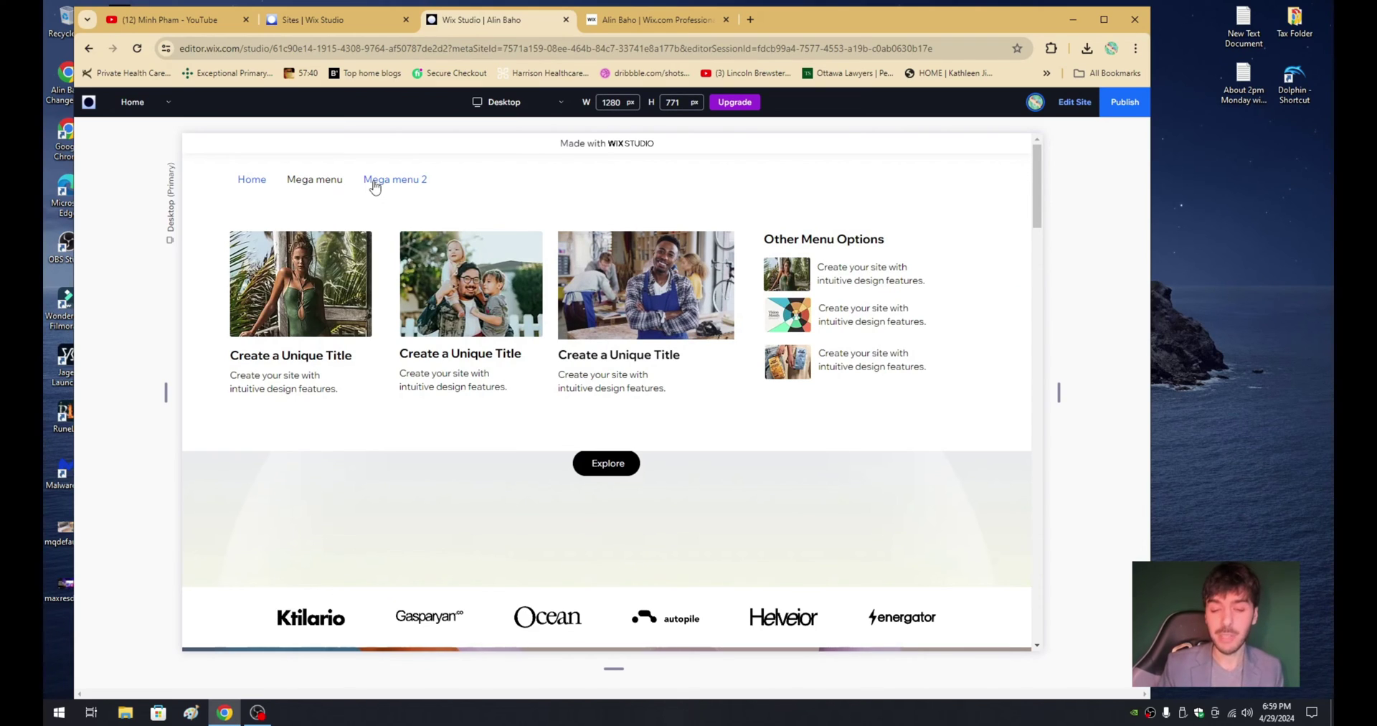
pyautogui.click(1071, 113)
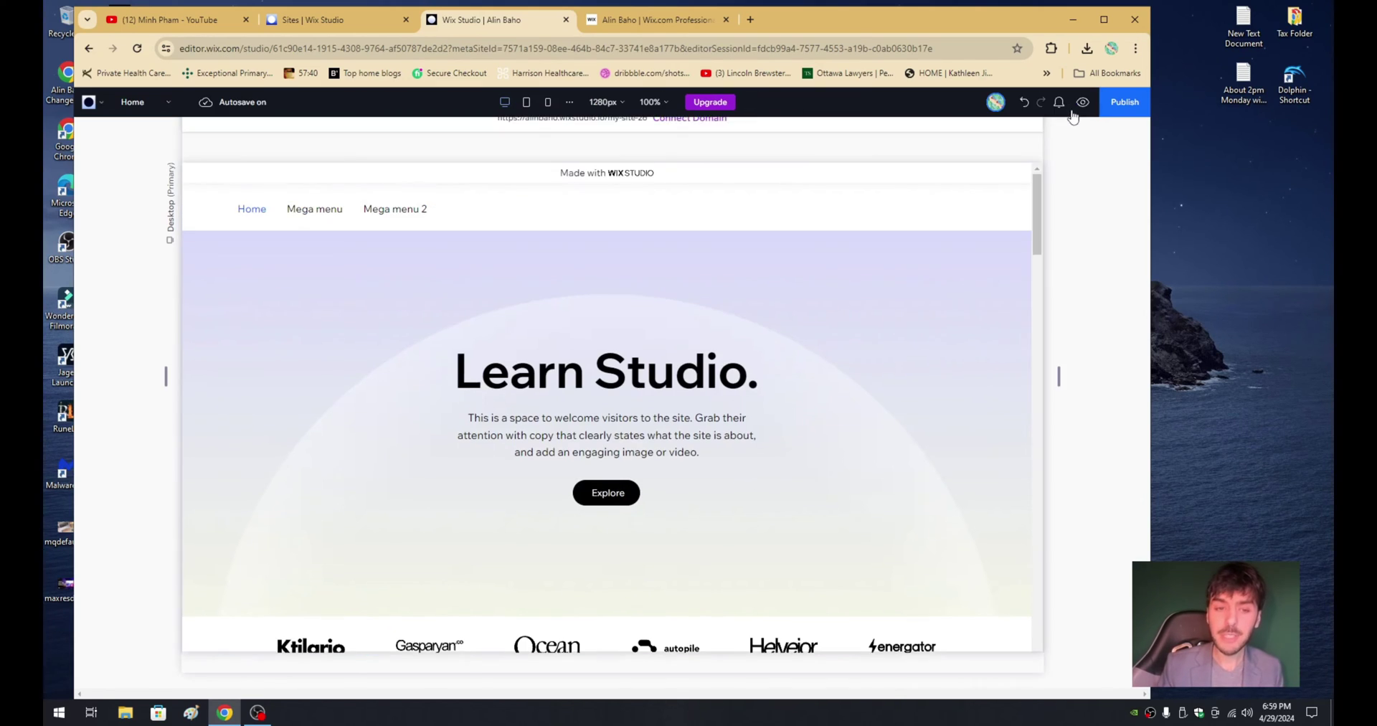
# - Delete the existing horizontal menu from the header and add a new horizontal menu in its place
pyautogui.click(492, 288)
pyautogui.click(411, 194)
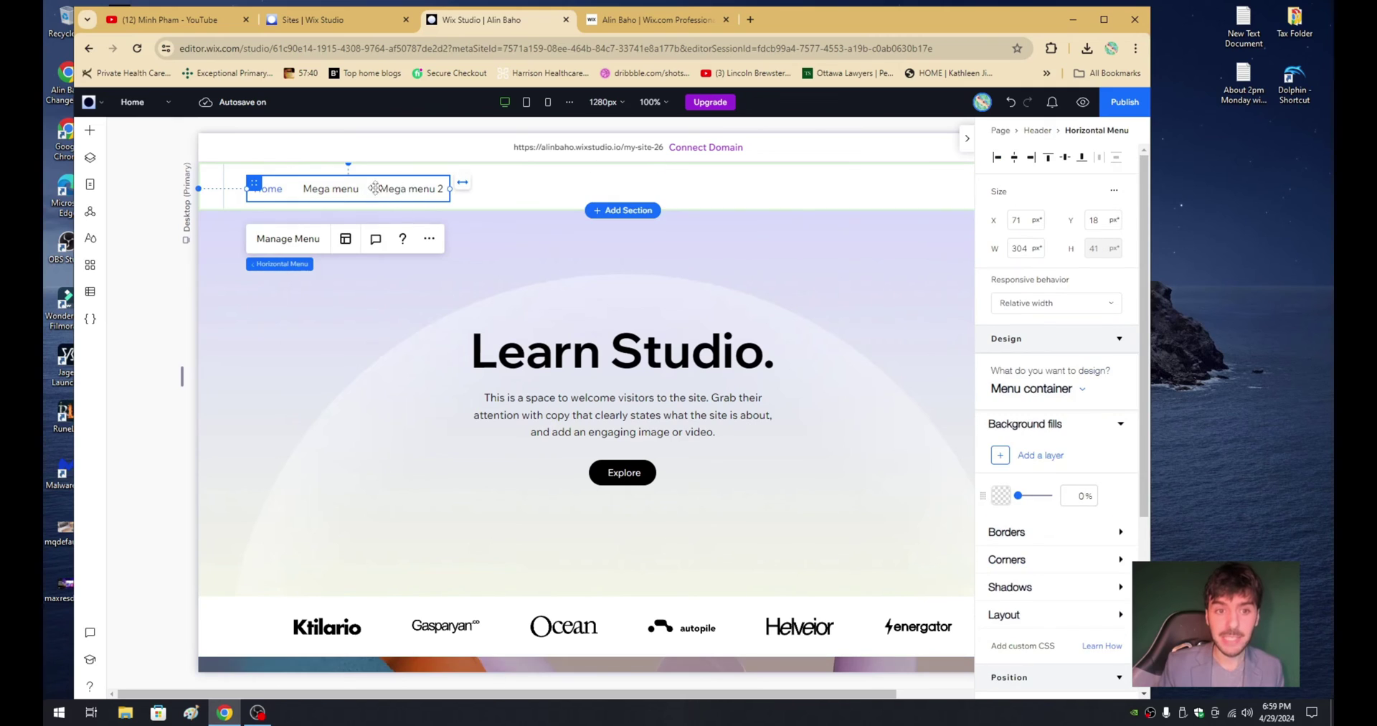
pyautogui.click(294, 241)
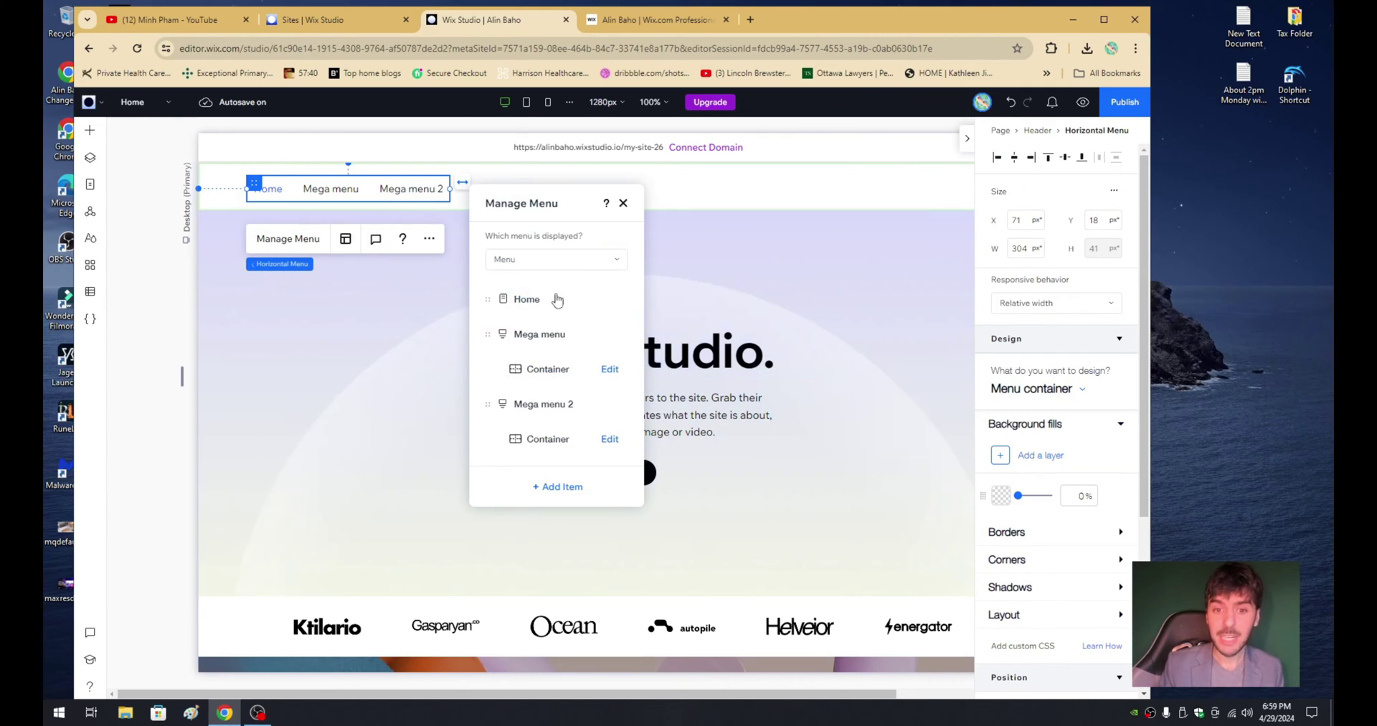
pyautogui.click(622, 202)
pyautogui.press('Delete')
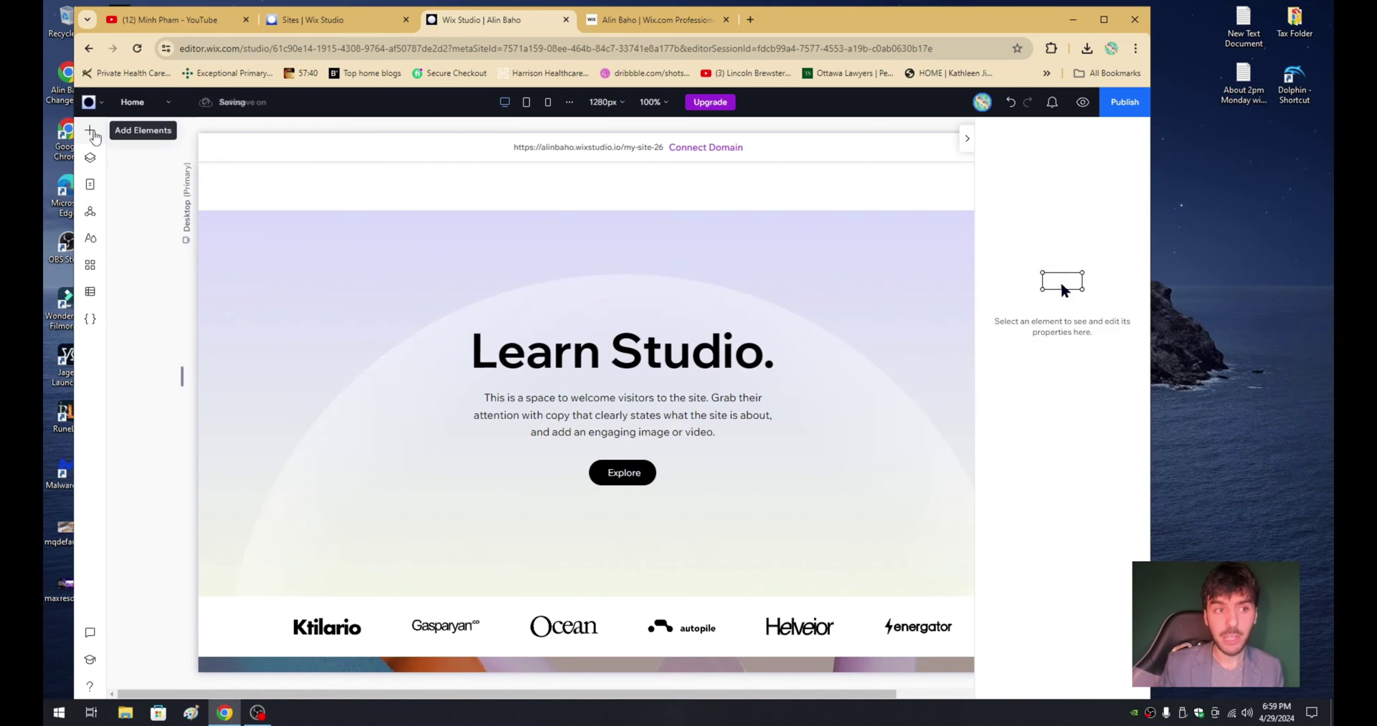
pyautogui.click(91, 132)
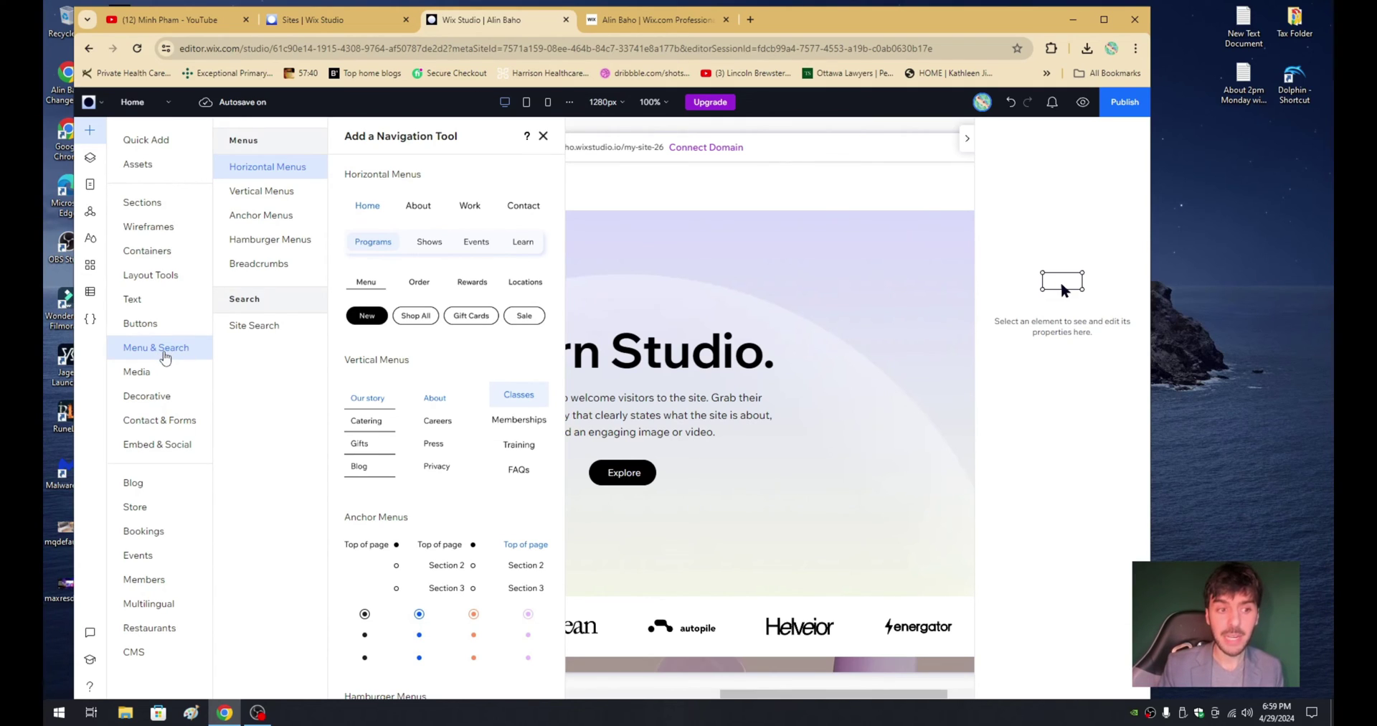
pyautogui.moveTo(254, 324); pyautogui.dragTo(337, 185)
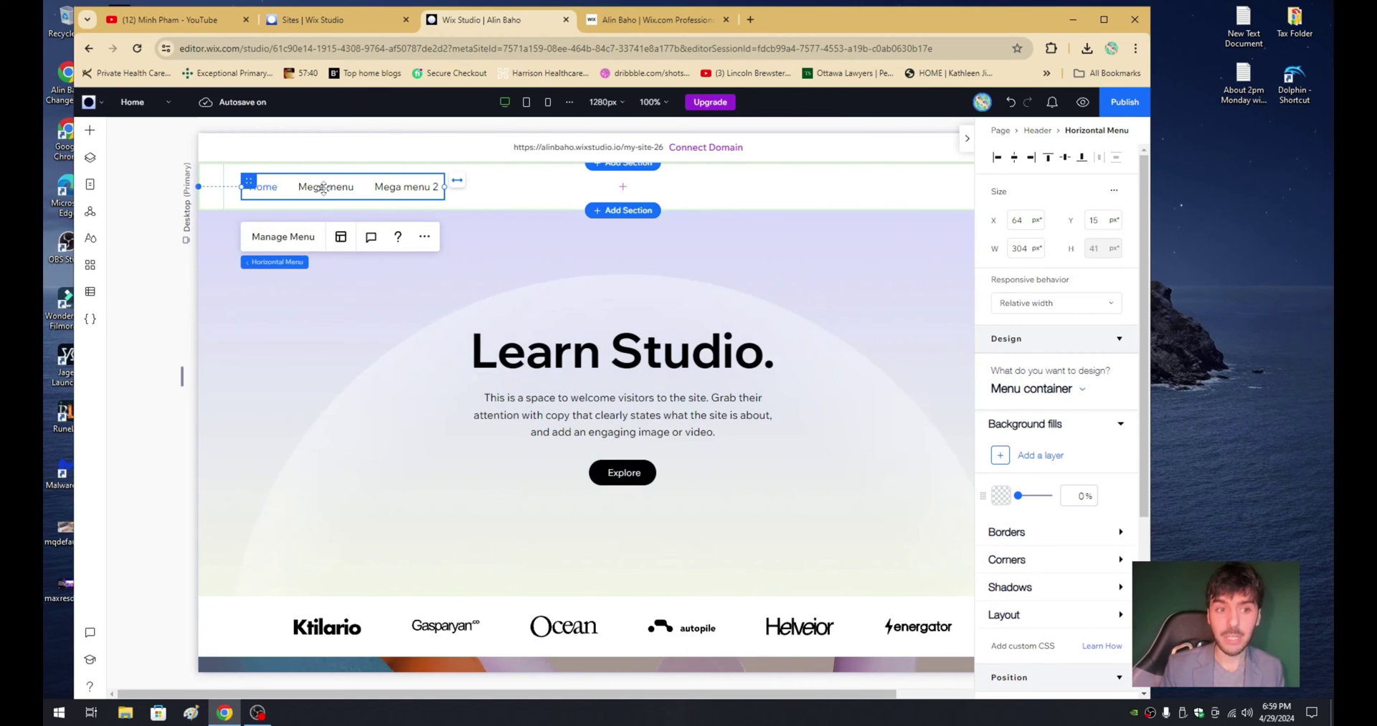
# - Review the new menu's items and their options, and check the header in the site preview
pyautogui.click(302, 244)
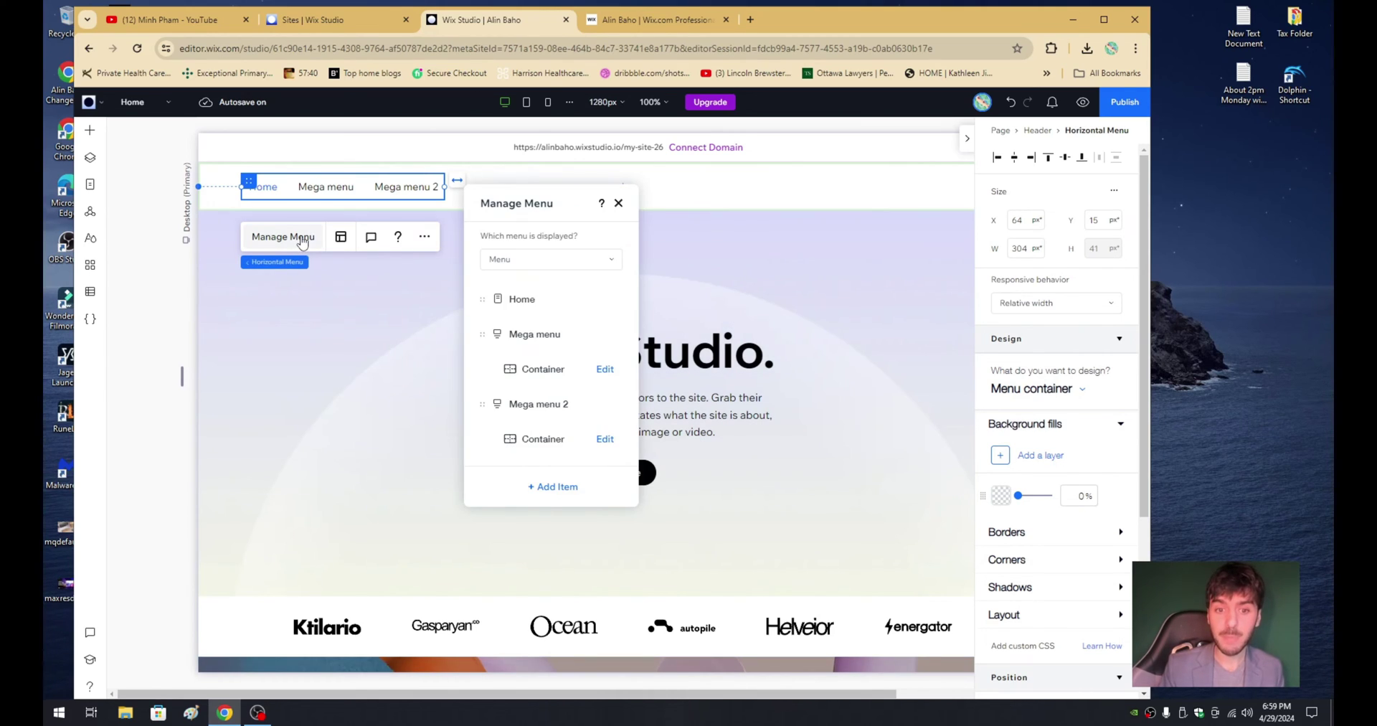
pyautogui.click(607, 336)
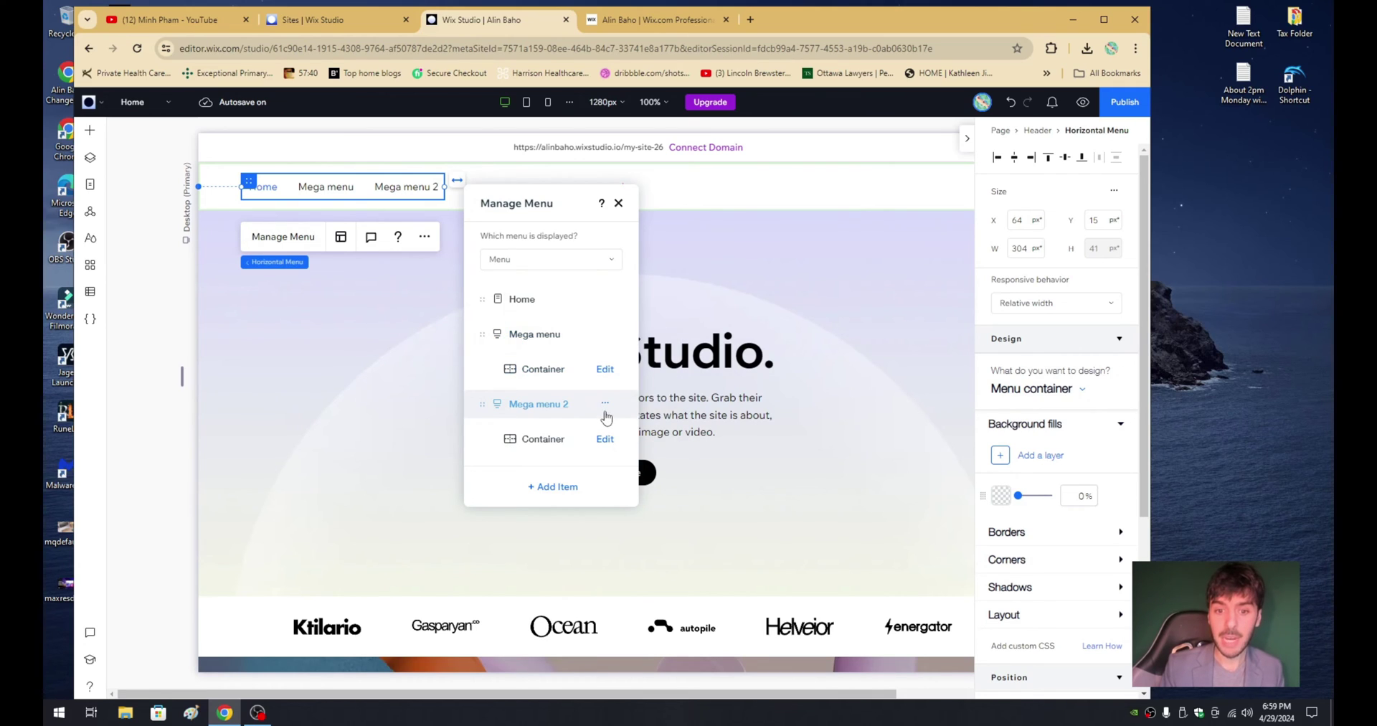
pyautogui.click(605, 406)
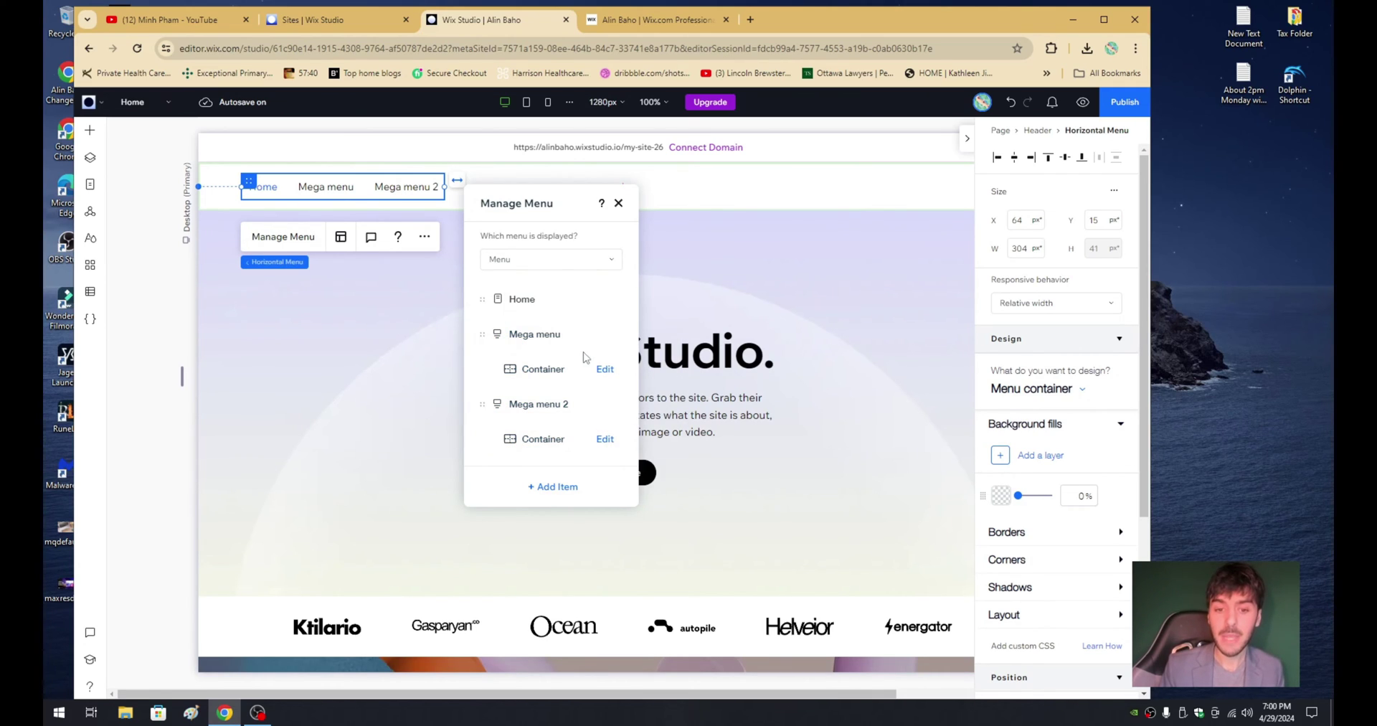
pyautogui.click(1083, 102)
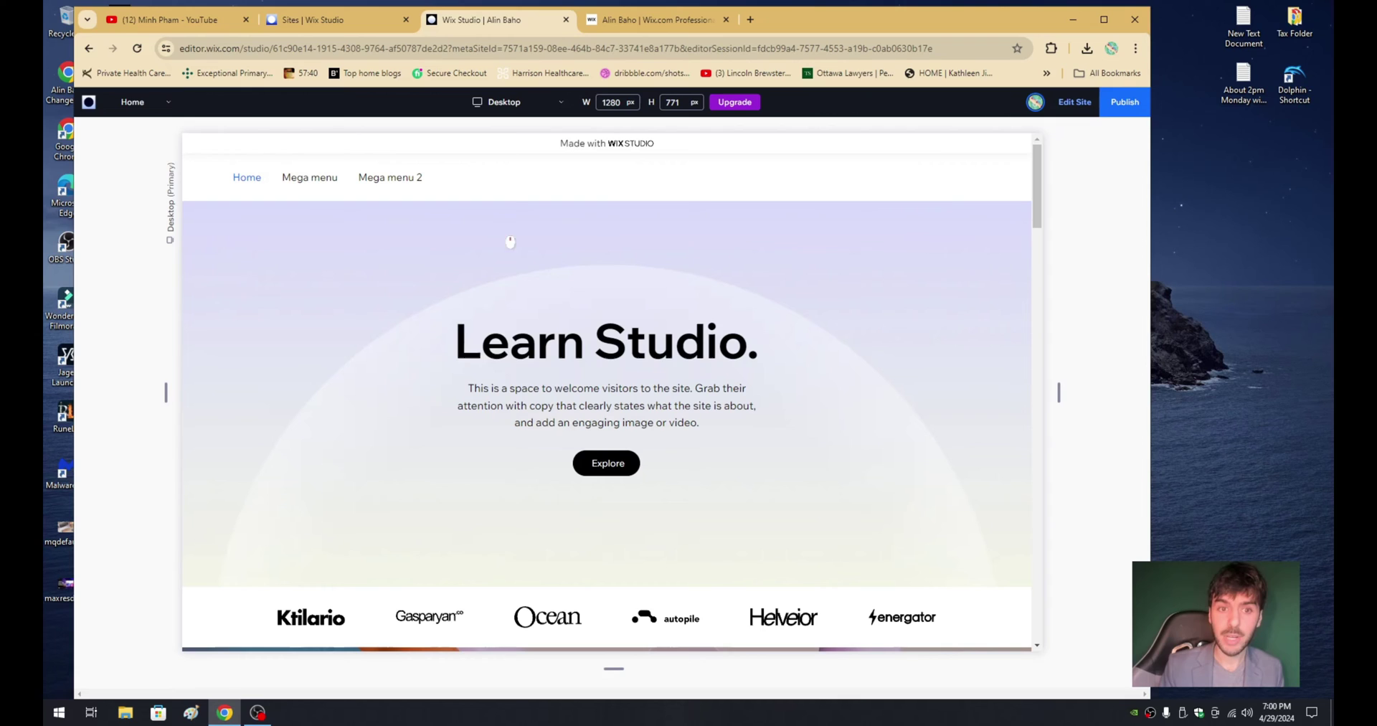
pyautogui.click(1074, 102)
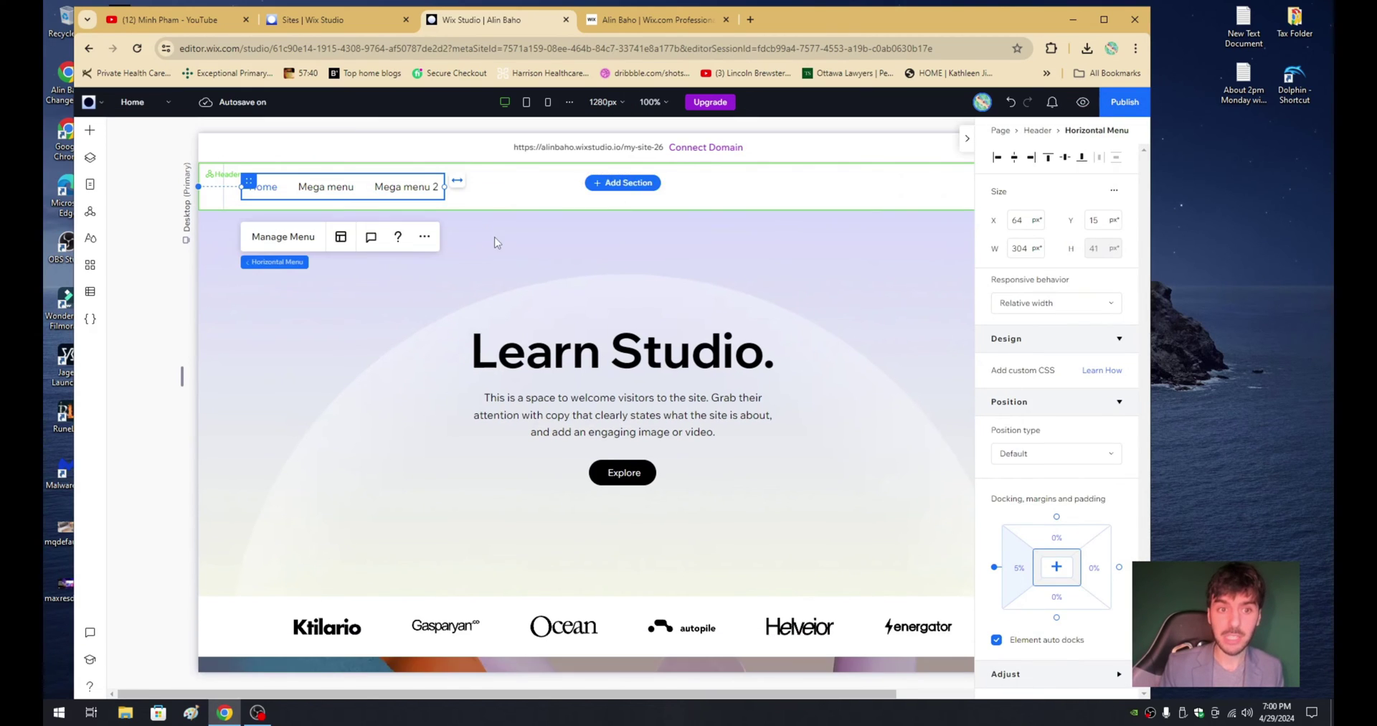
# - Add a mega menu item named "Menu 3" to the header menu
pyautogui.click(302, 239)
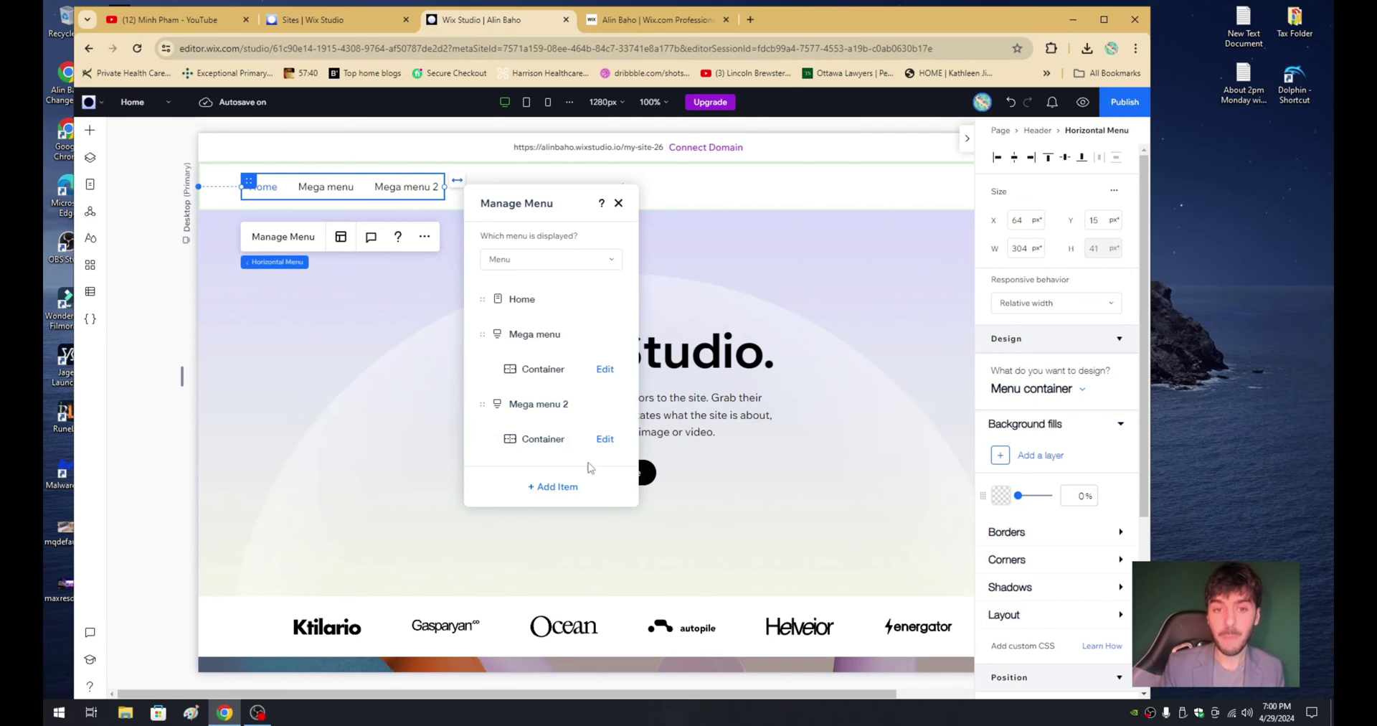
pyautogui.moveTo(538, 204); pyautogui.dragTo(626, 221)
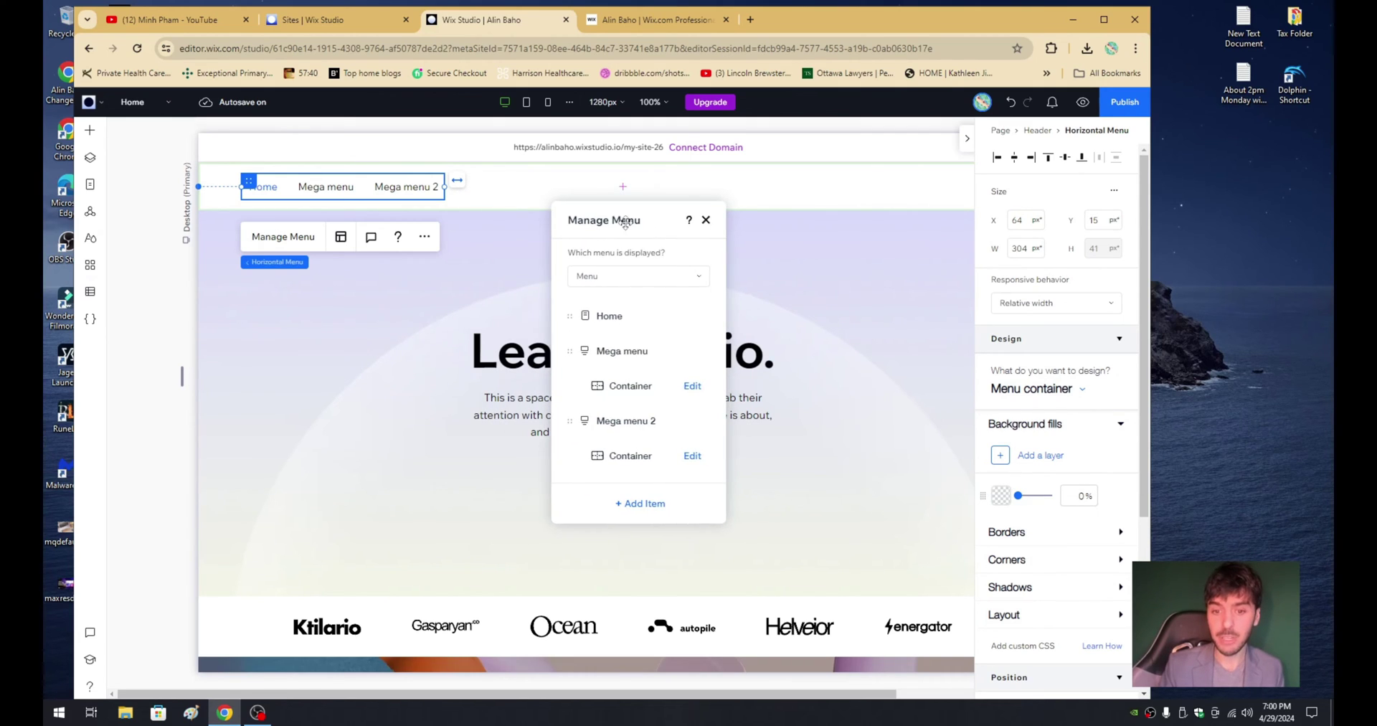
pyautogui.click(636, 506)
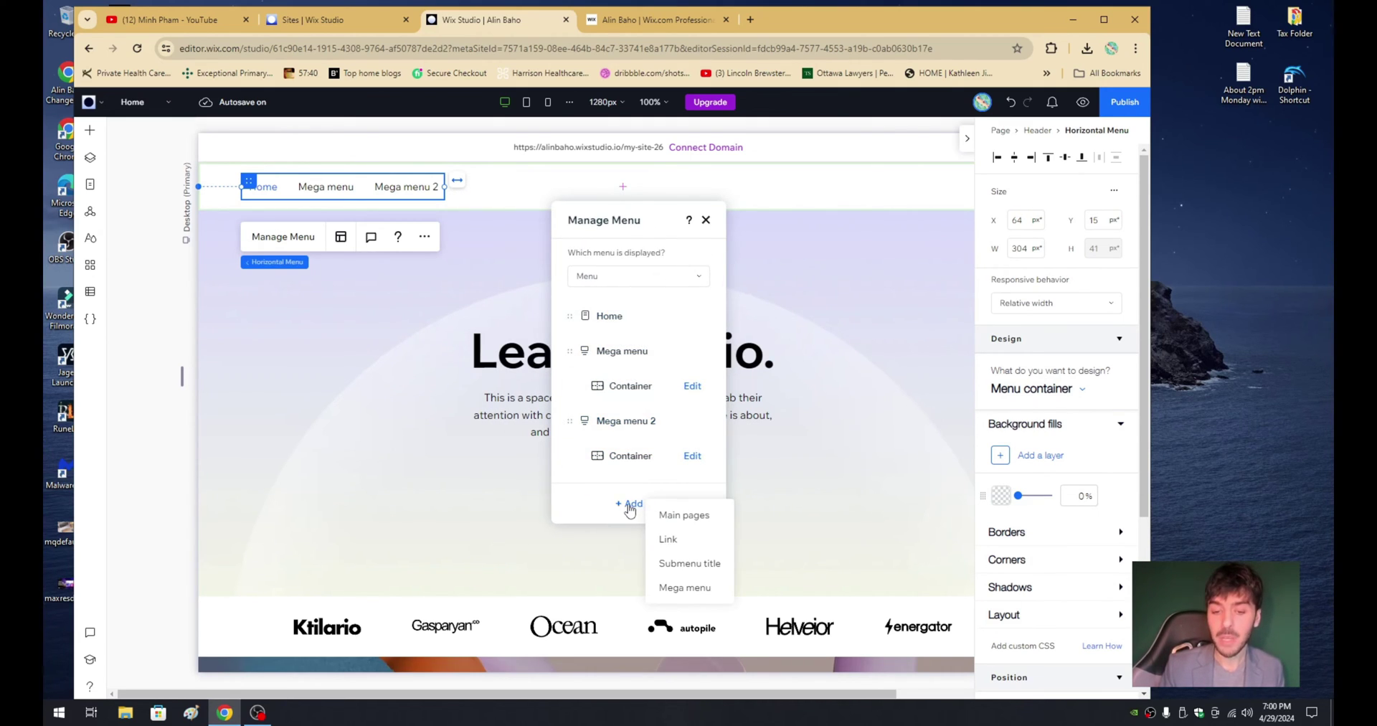
pyautogui.click(702, 589)
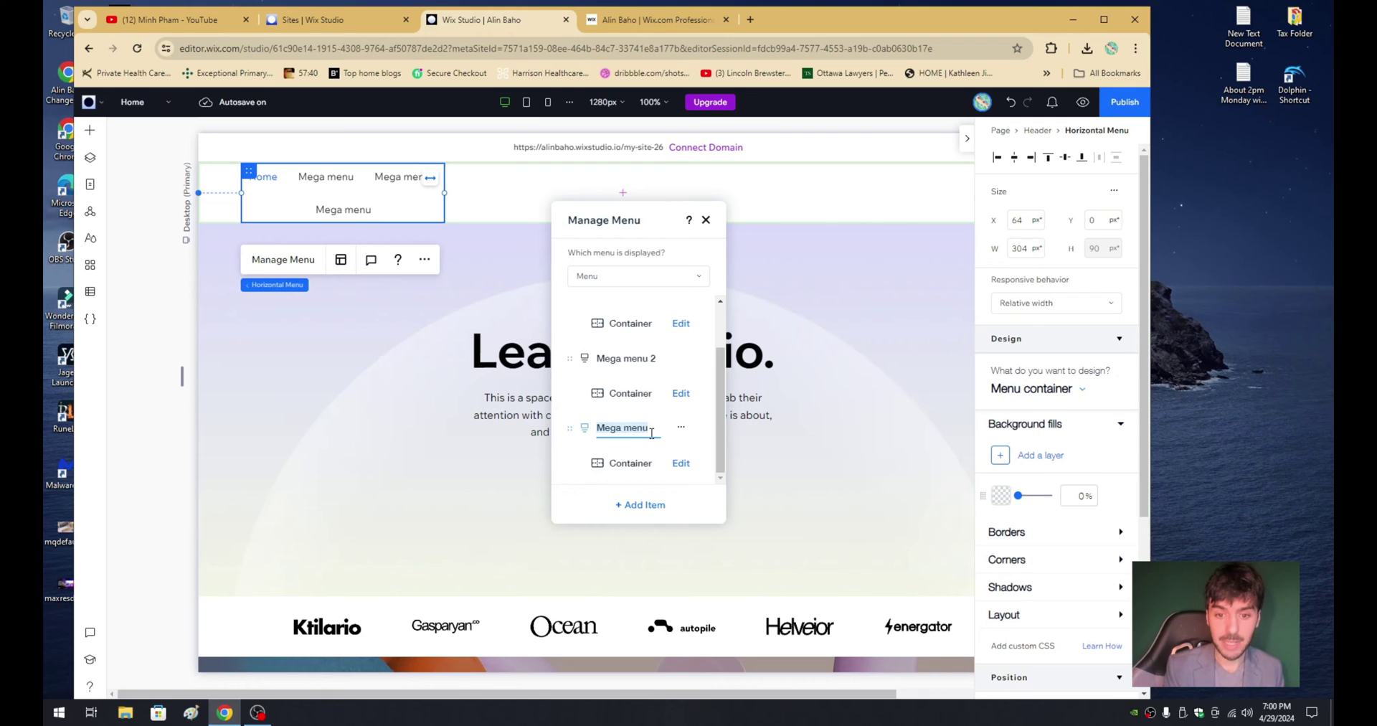
pyautogui.write('Menu 3')
pyautogui.press('Return')
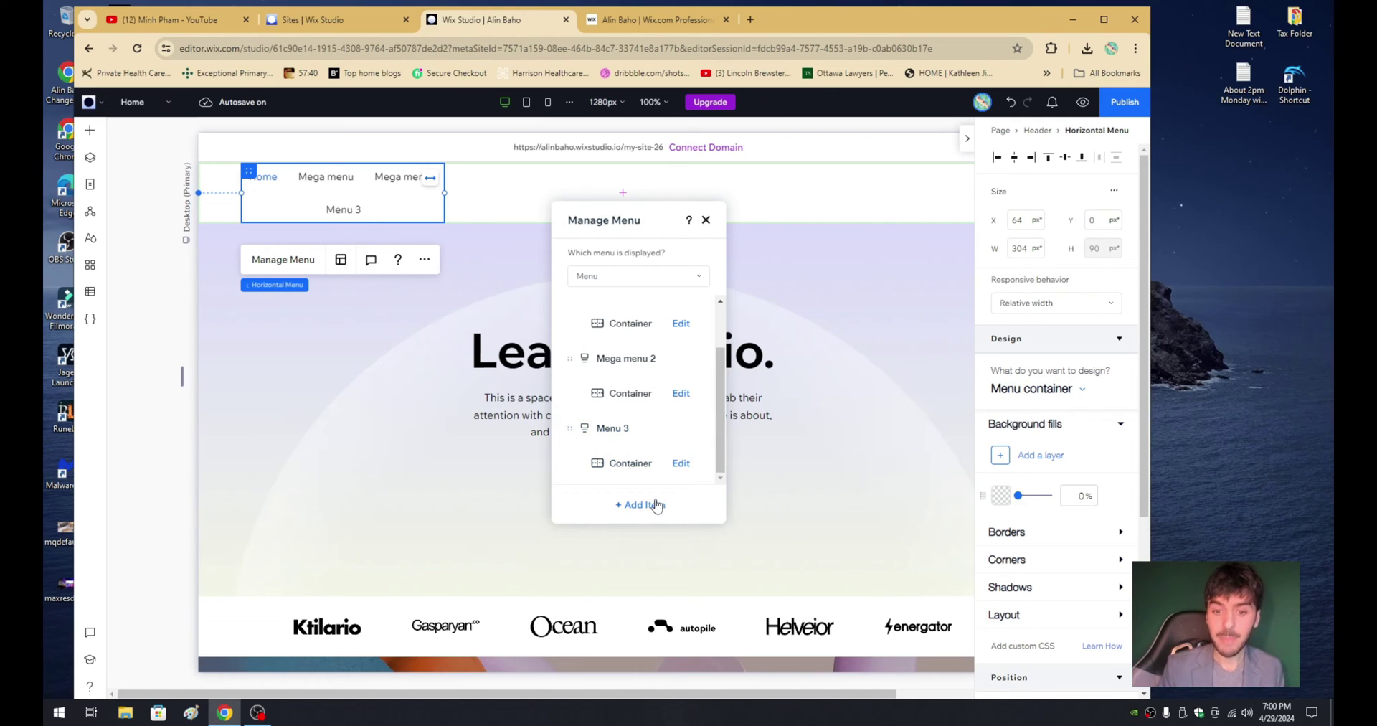
# - Add another mega menu item named "Menu 4" to the header menu
pyautogui.click(649, 504)
pyautogui.click(693, 589)
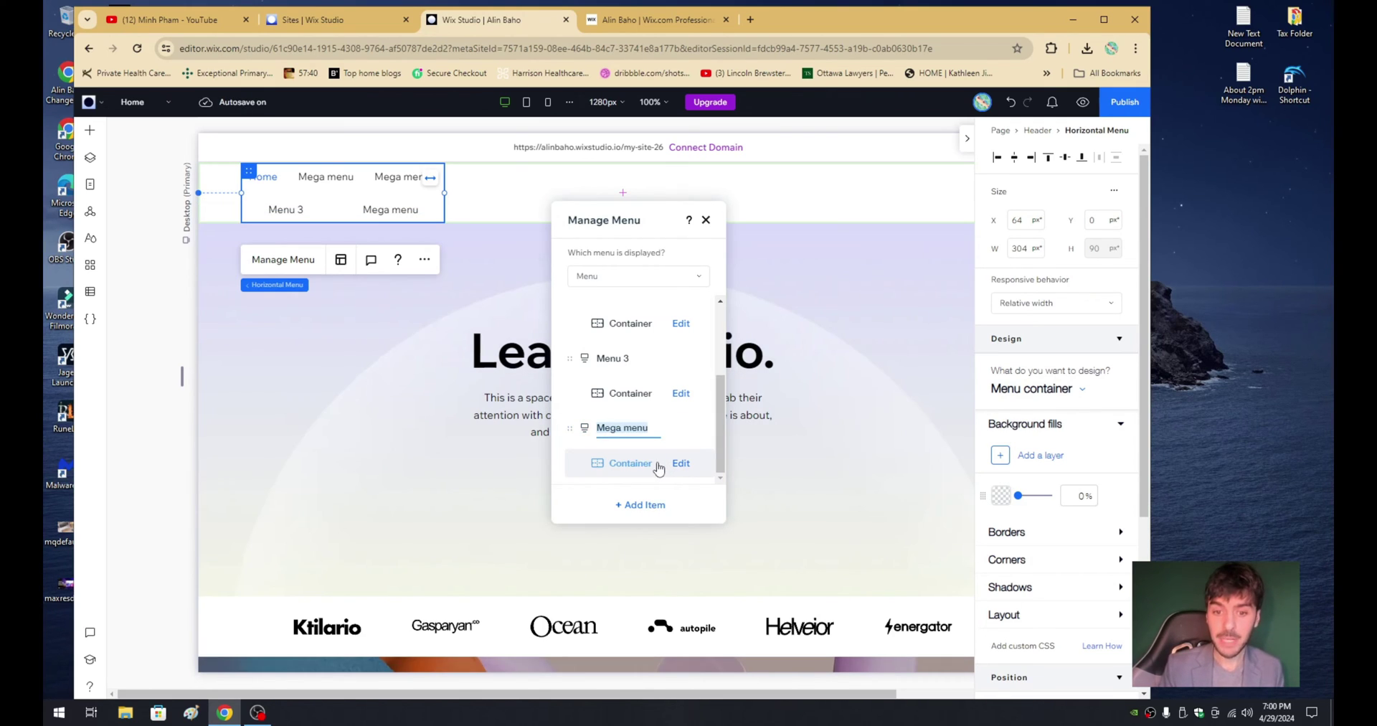
pyautogui.write('Menu 4')
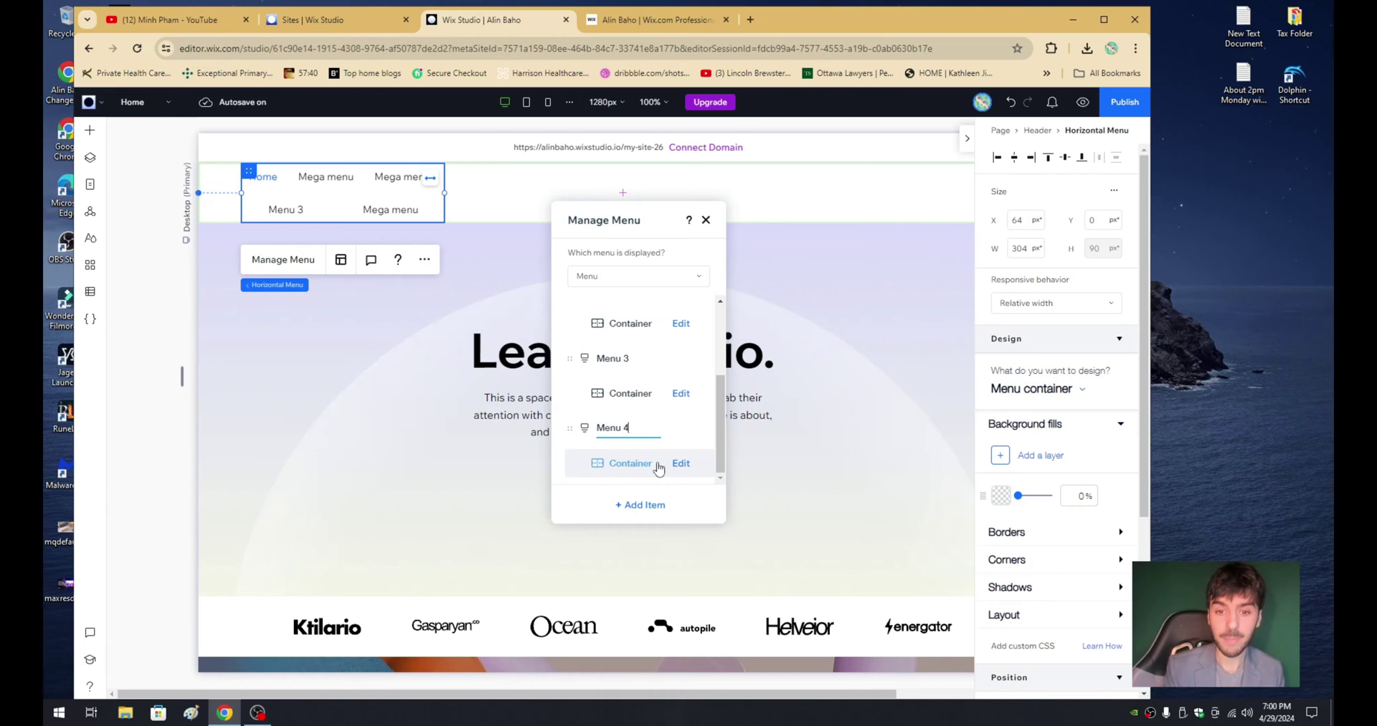
pyautogui.press('Return')
# - Widen the horizontal menu to about 572 px so its items fit on one row
pyautogui.click(470, 321)
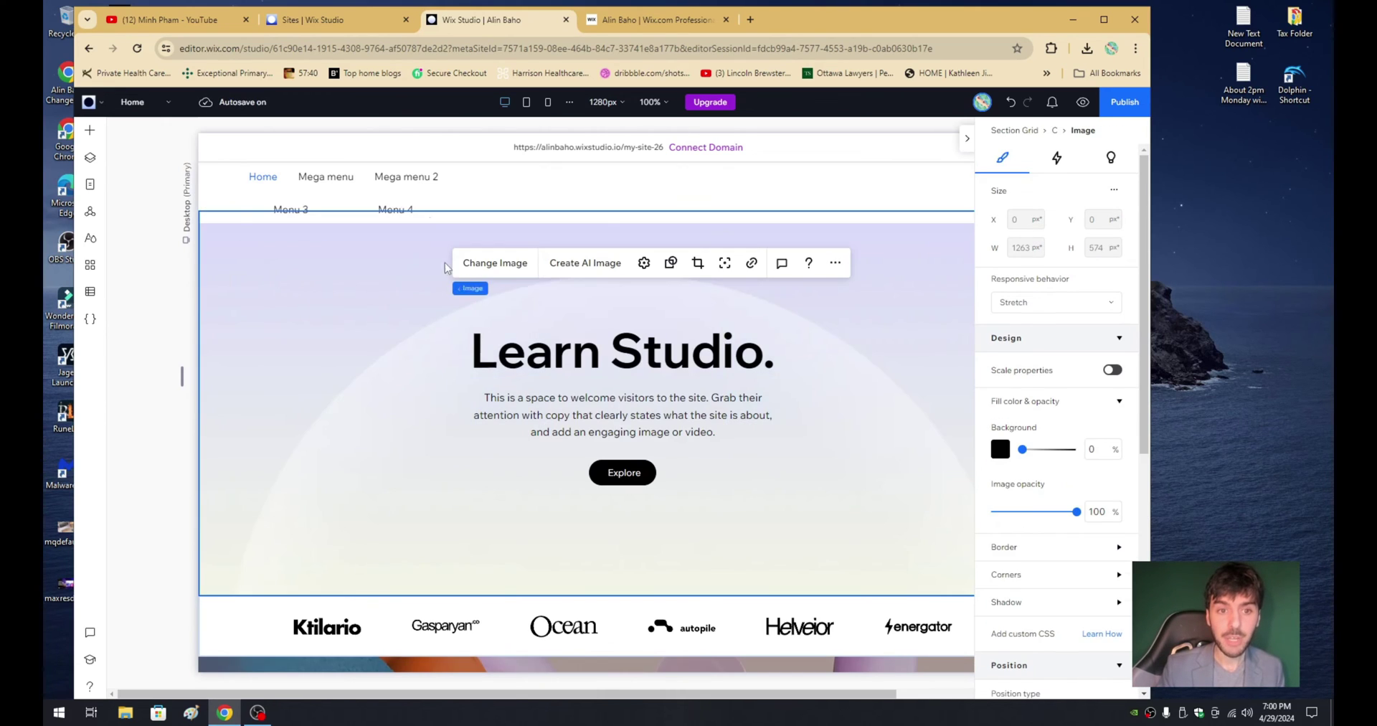
pyautogui.click(416, 188)
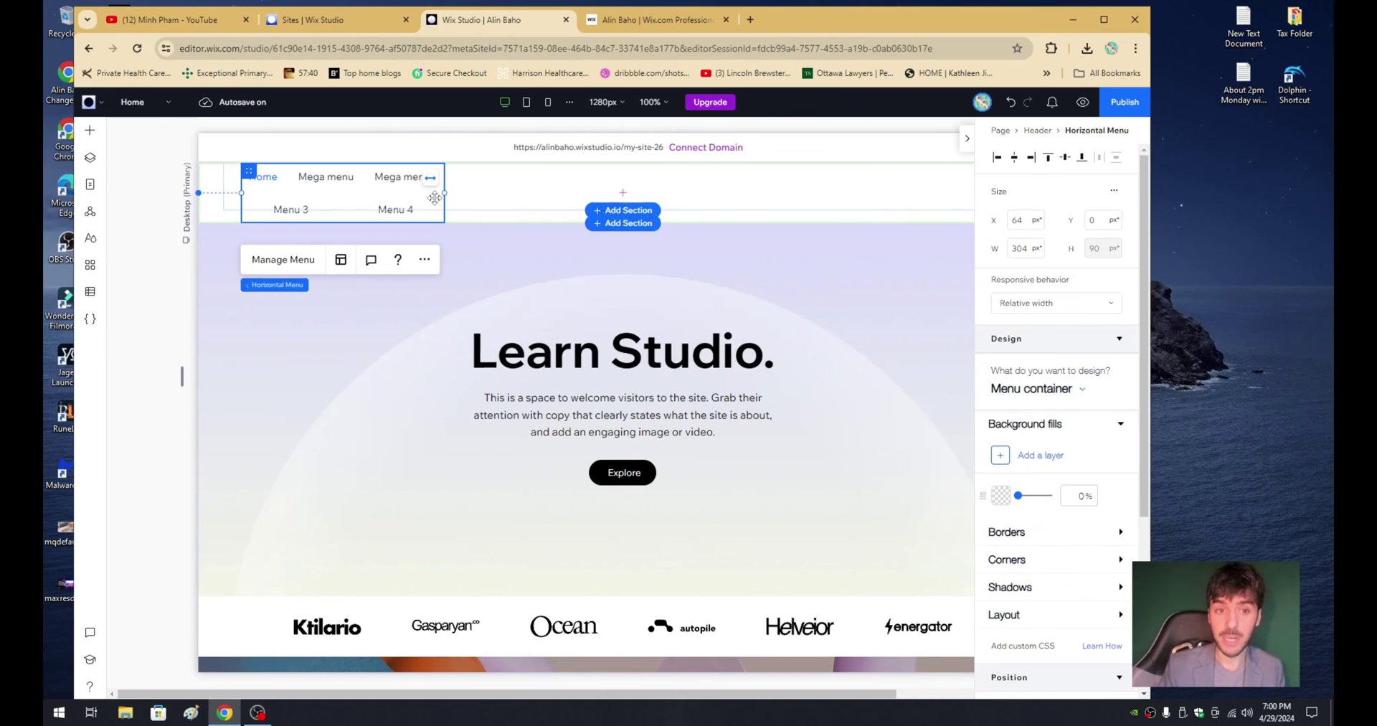
pyautogui.moveTo(444, 192); pyautogui.dragTo(624, 192)
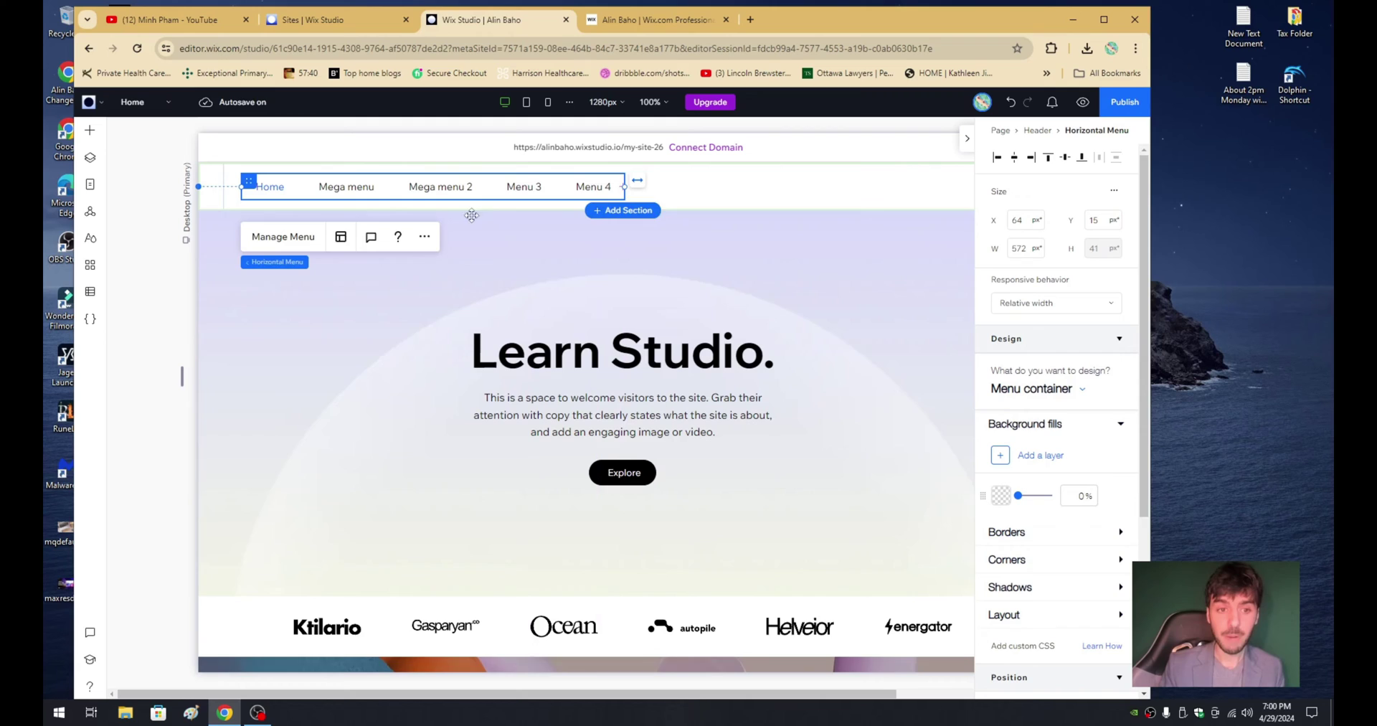
# - Edit Menu 3's container, setting its submenu container background opacity to 100% and its height to about 412 px
pyautogui.click(294, 239)
pyautogui.scroll(-2, 742, 355)
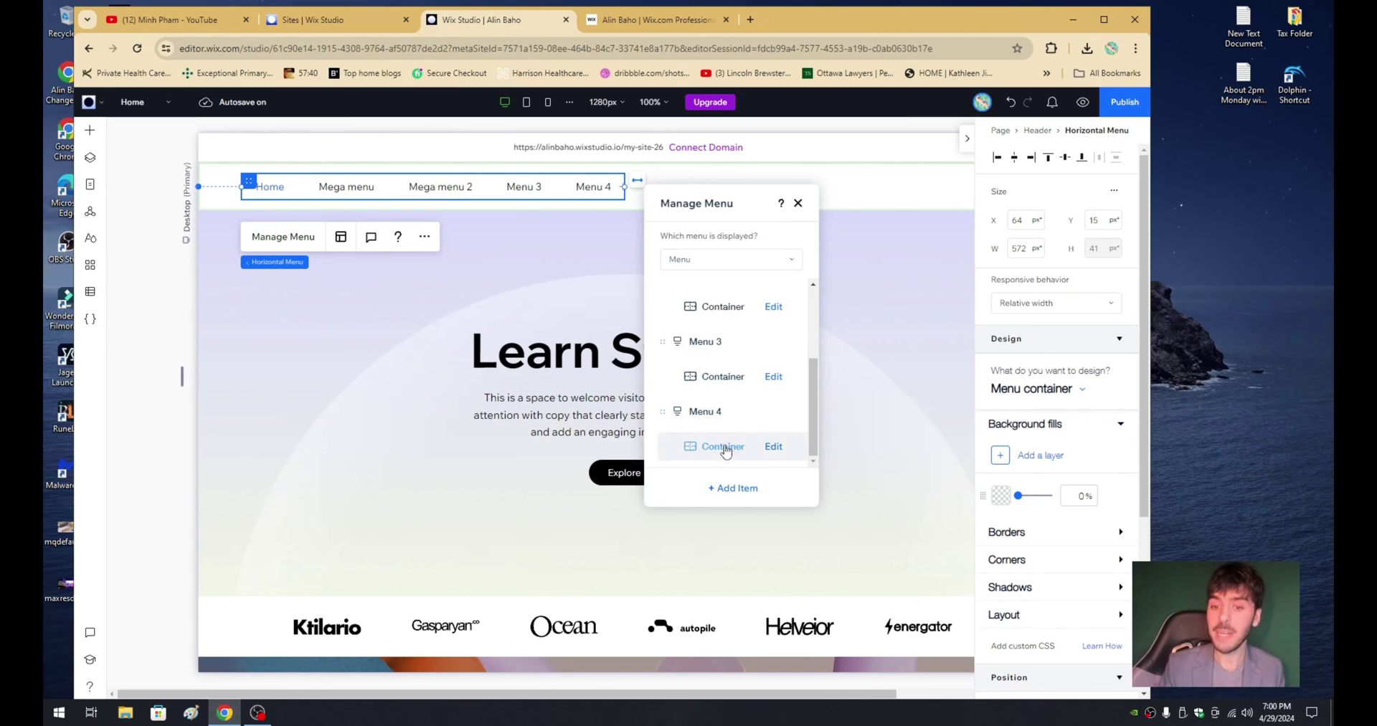
pyautogui.click(774, 376)
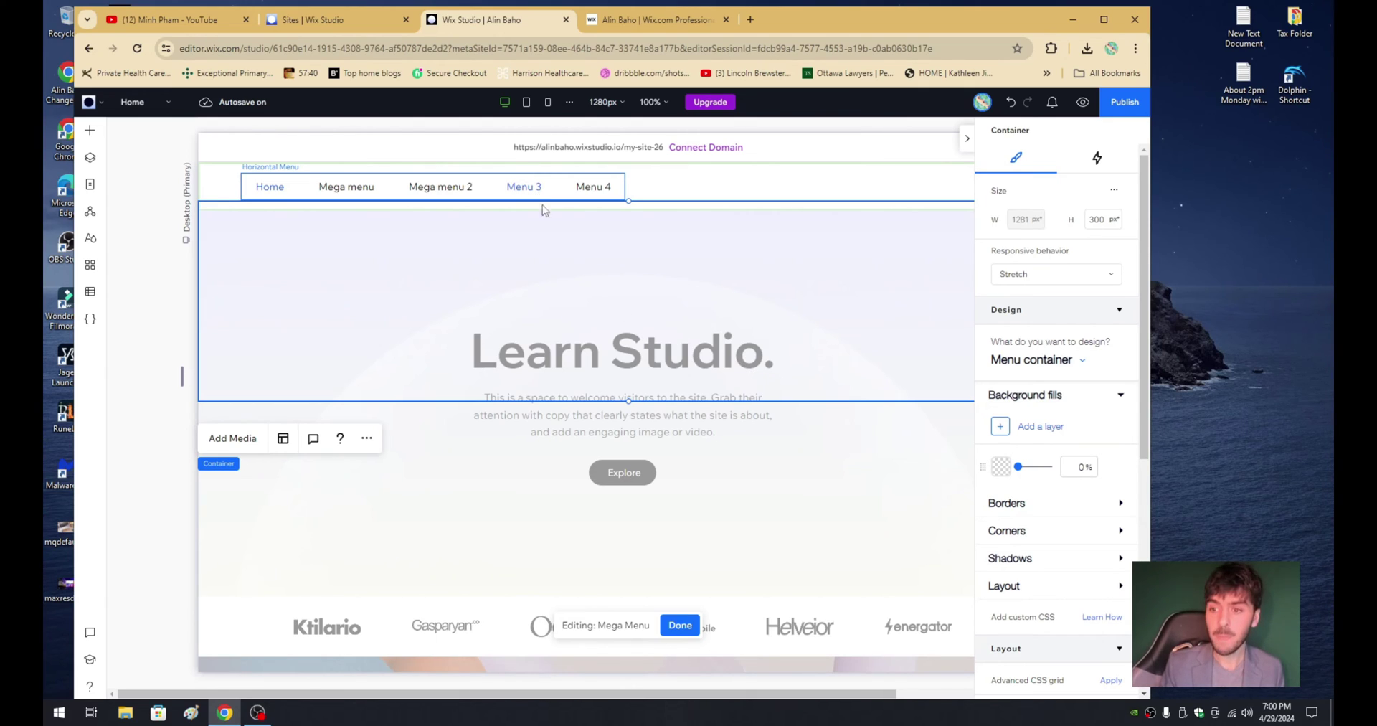
pyautogui.click(1022, 360)
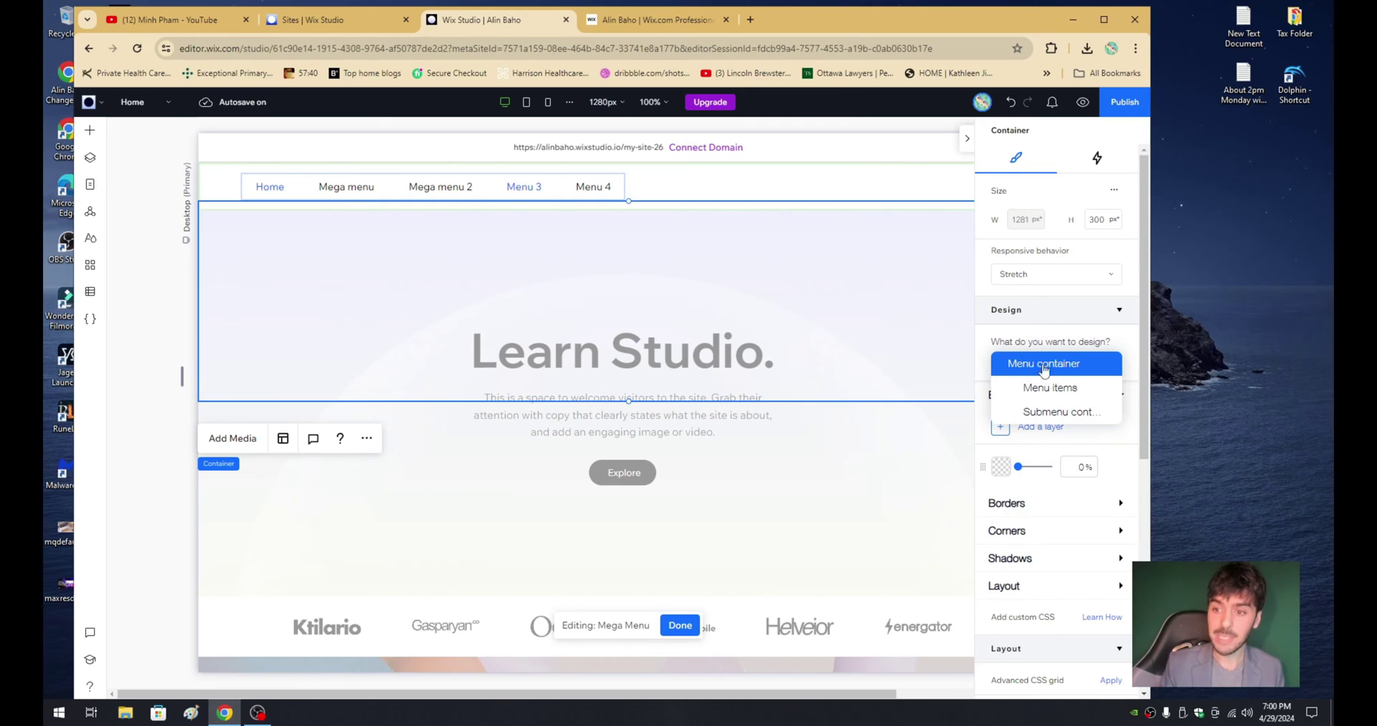
pyautogui.click(1044, 413)
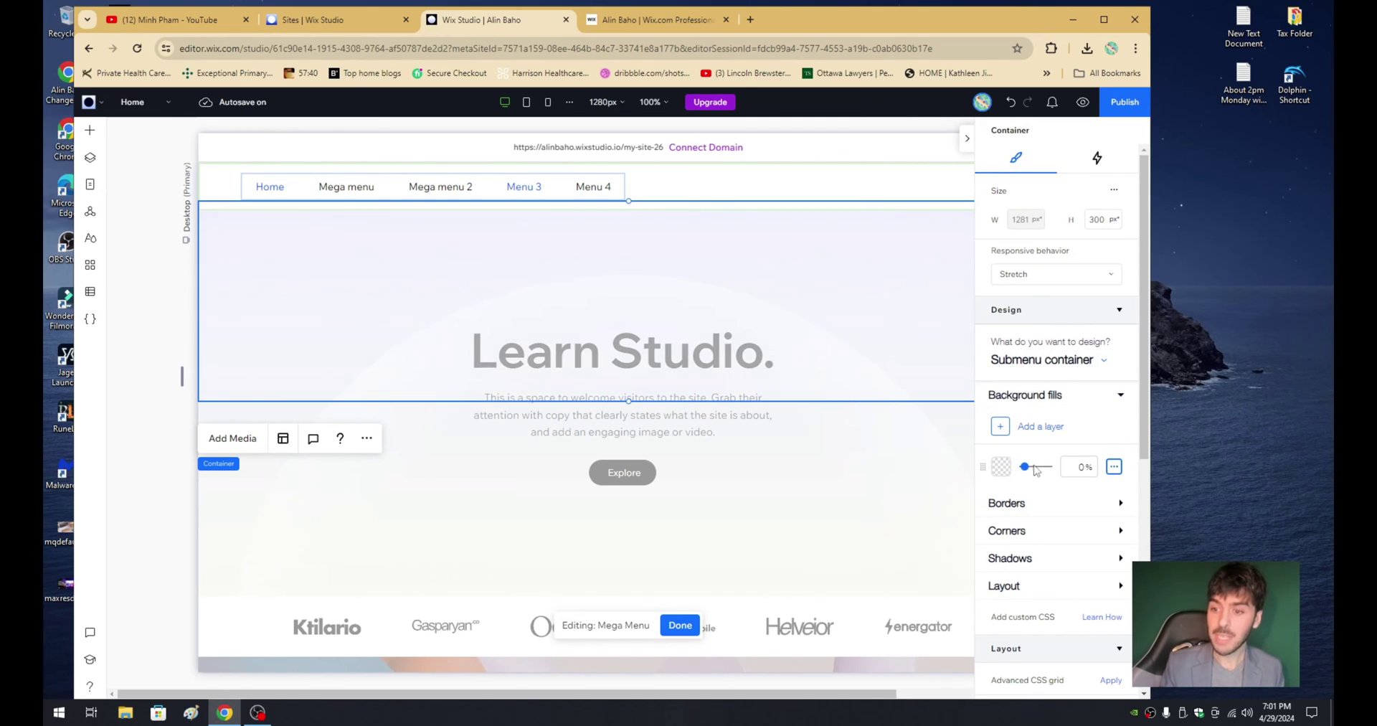
pyautogui.moveTo(1035, 470); pyautogui.dragTo(1061, 471)
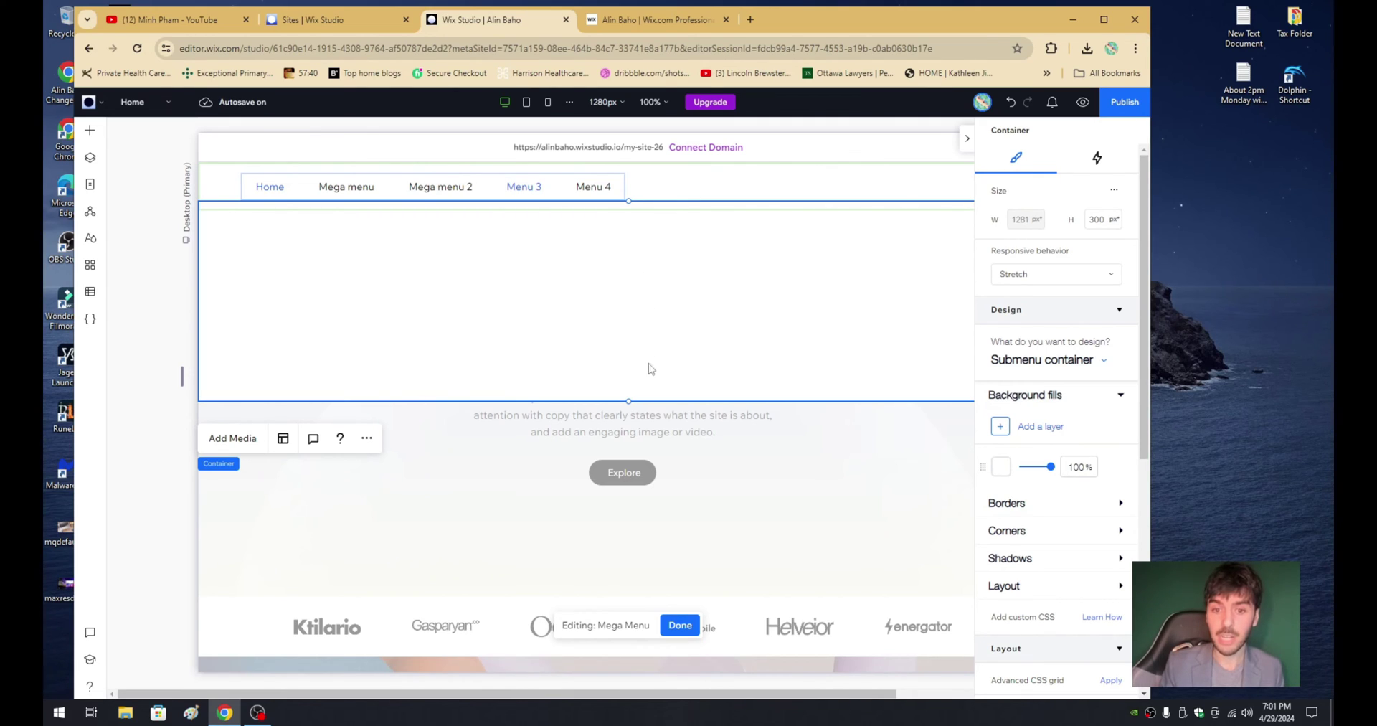
pyautogui.moveTo(629, 400); pyautogui.dragTo(630, 475)
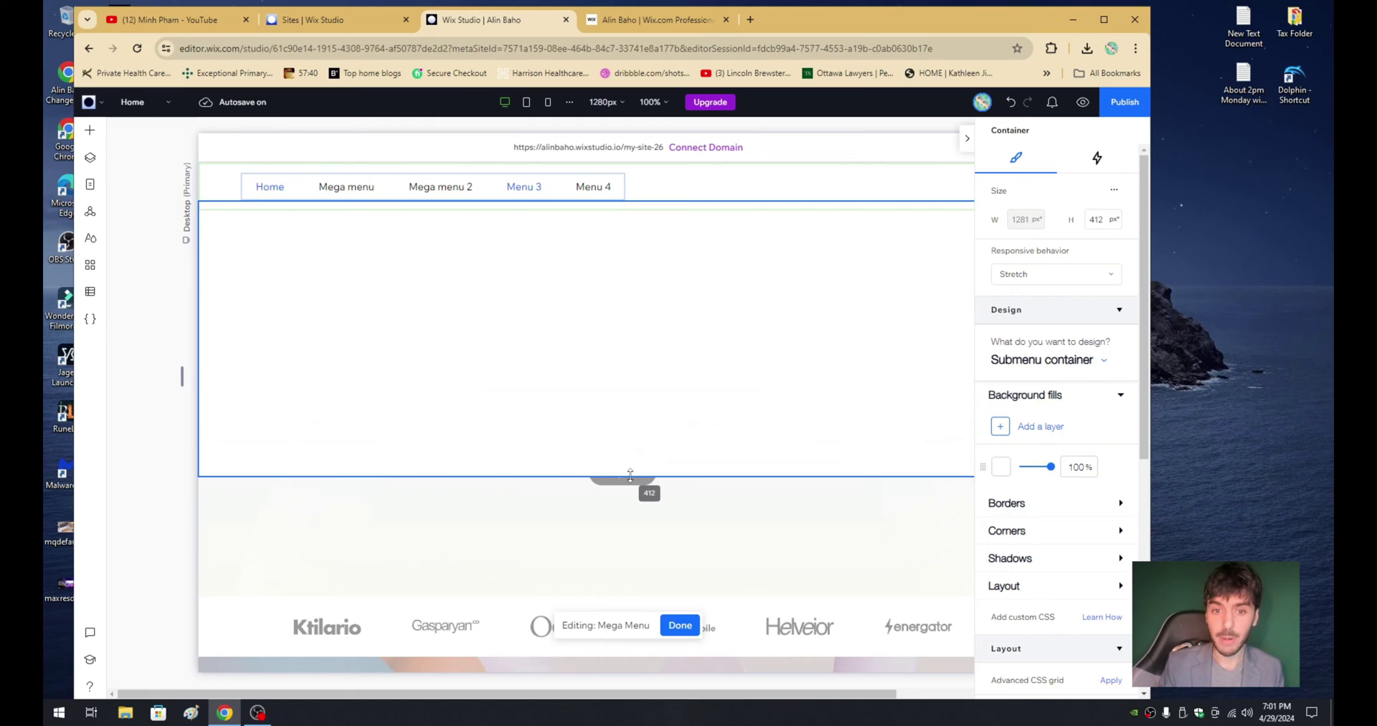
pyautogui.click(967, 139)
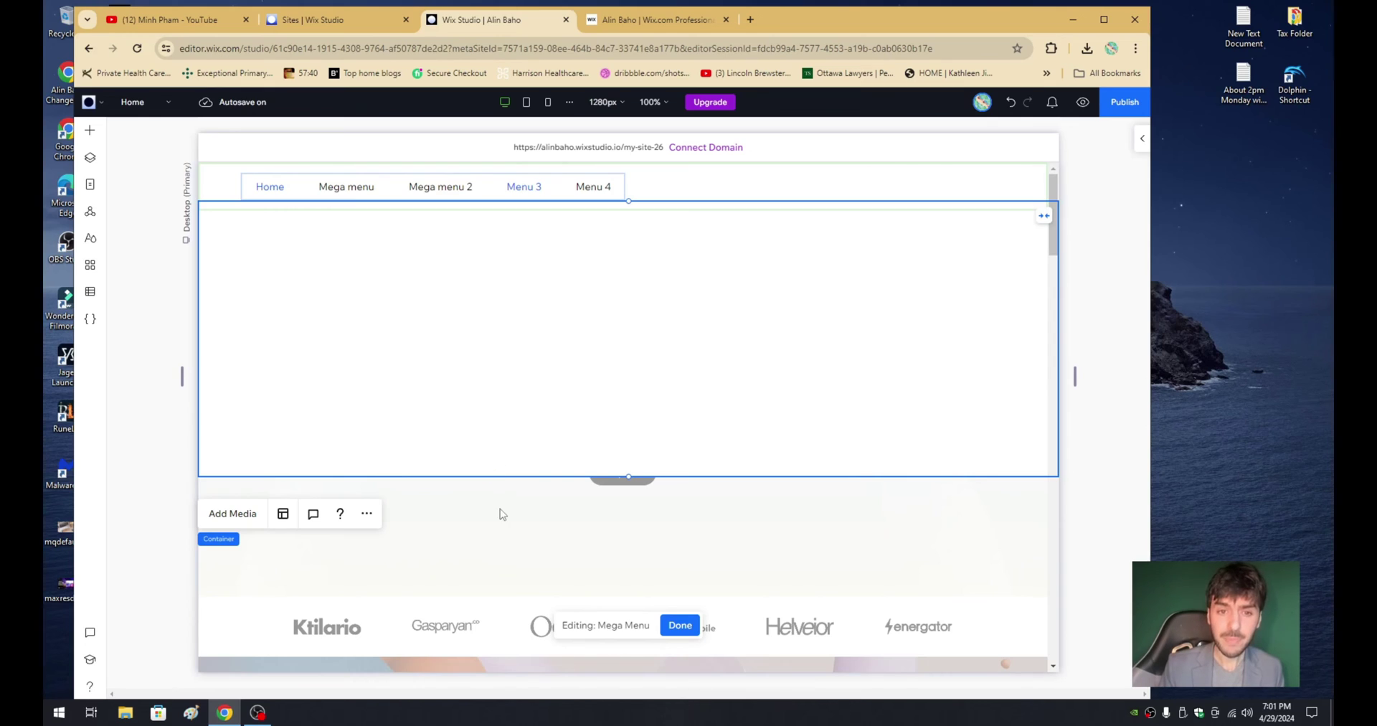
# - Reopen Menu 3's container for editing through the header menu's item management
pyautogui.click(508, 195)
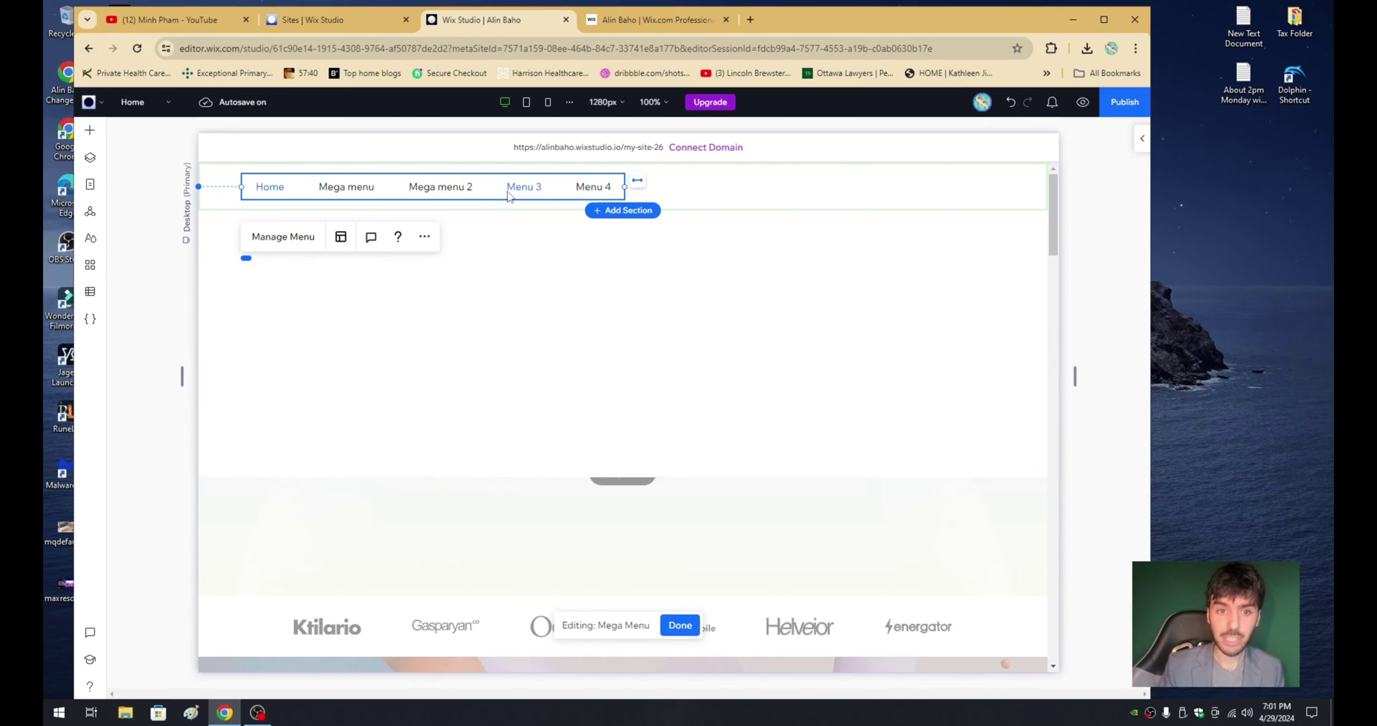
pyautogui.click(297, 238)
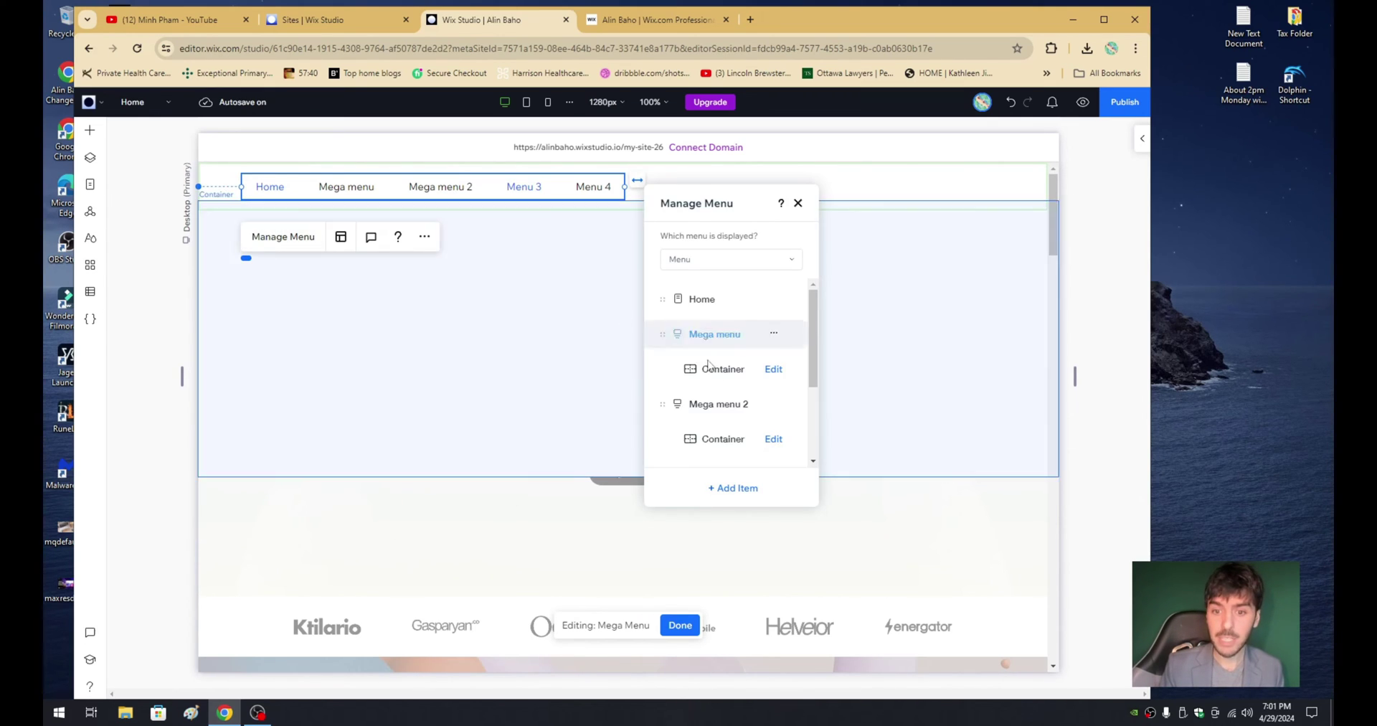
pyautogui.scroll(-2, 754, 403)
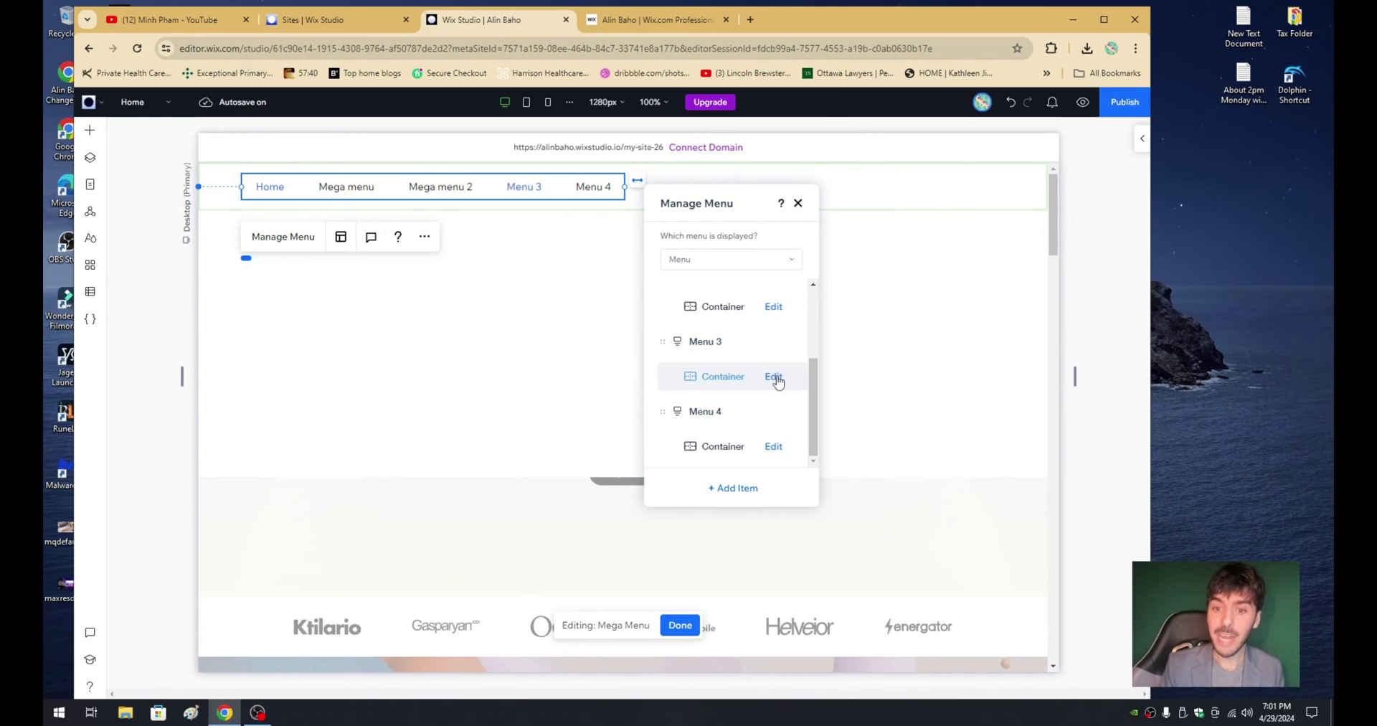
pyautogui.click(775, 379)
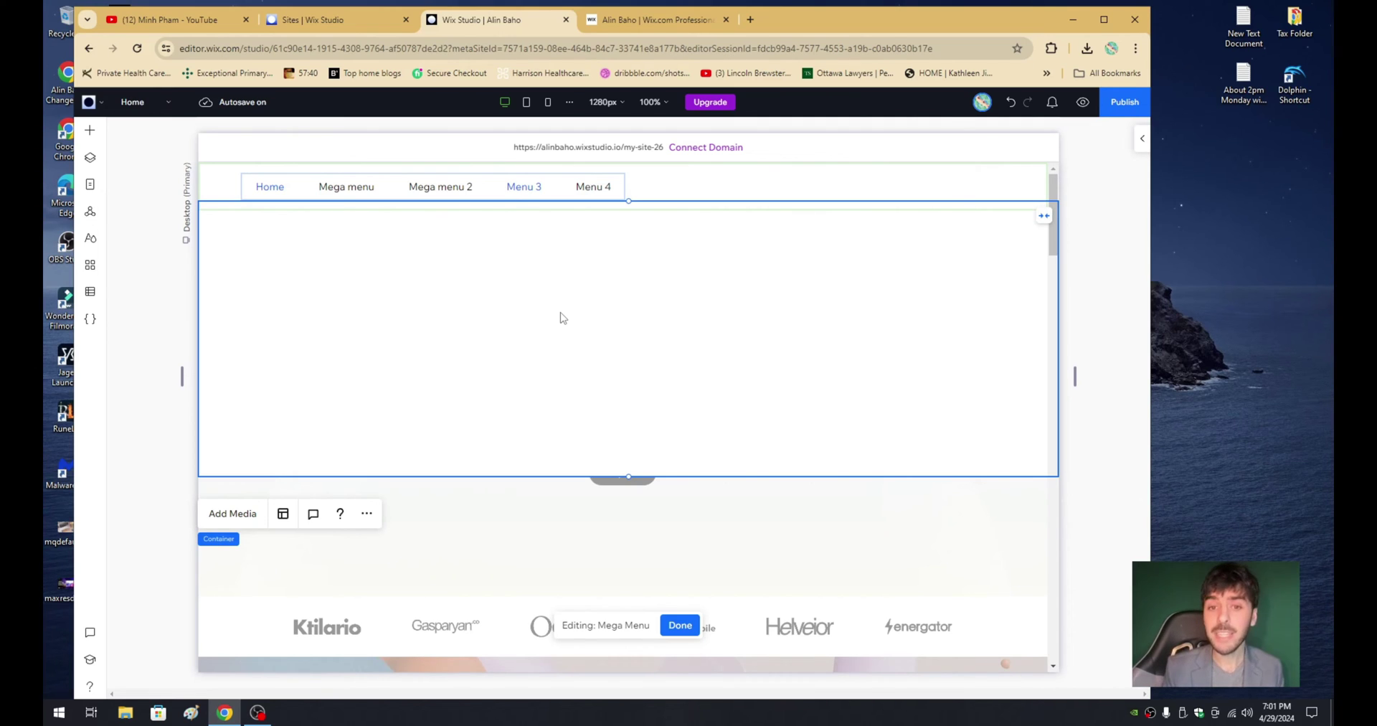
# - Open the live site to examine its mega menu dropdowns
pyautogui.click(589, 147)
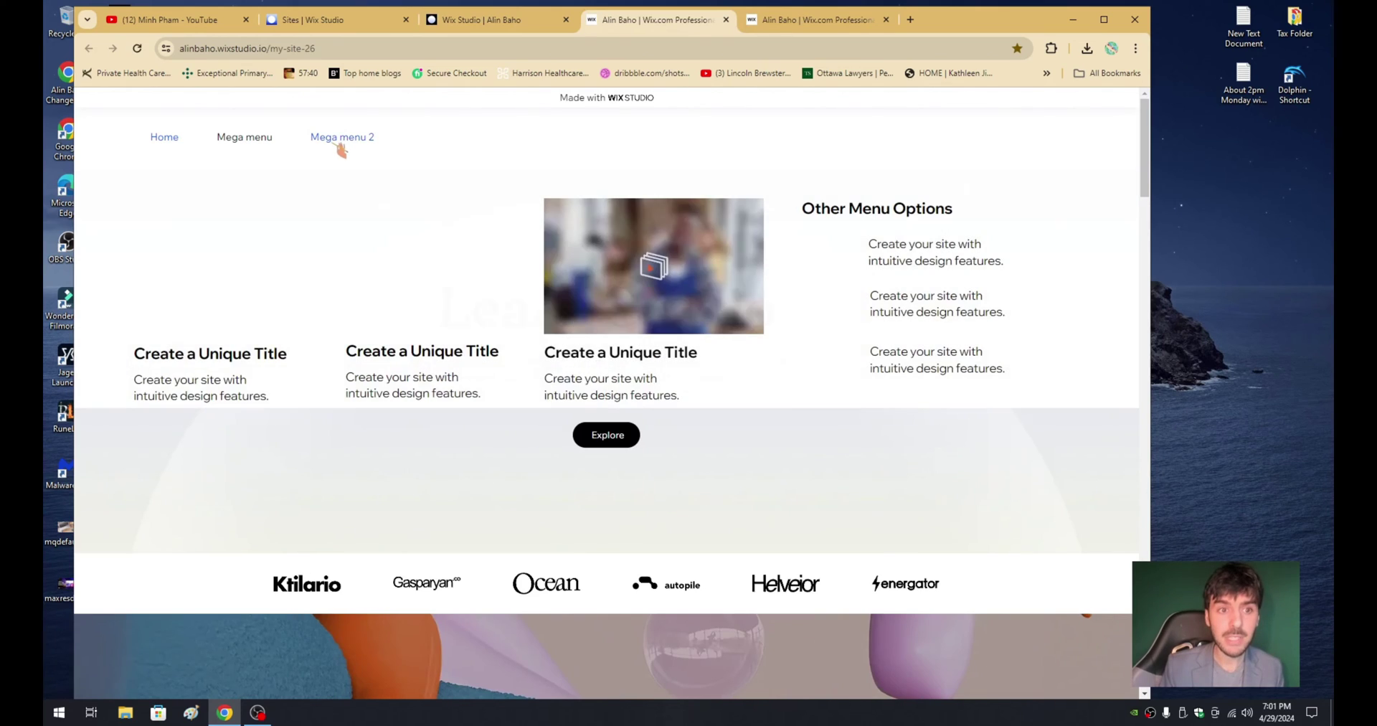
# - Return to the Wix Studio editor and add an image in the upper-left area of Menu 3's container
pyautogui.moveTo(281, 147)
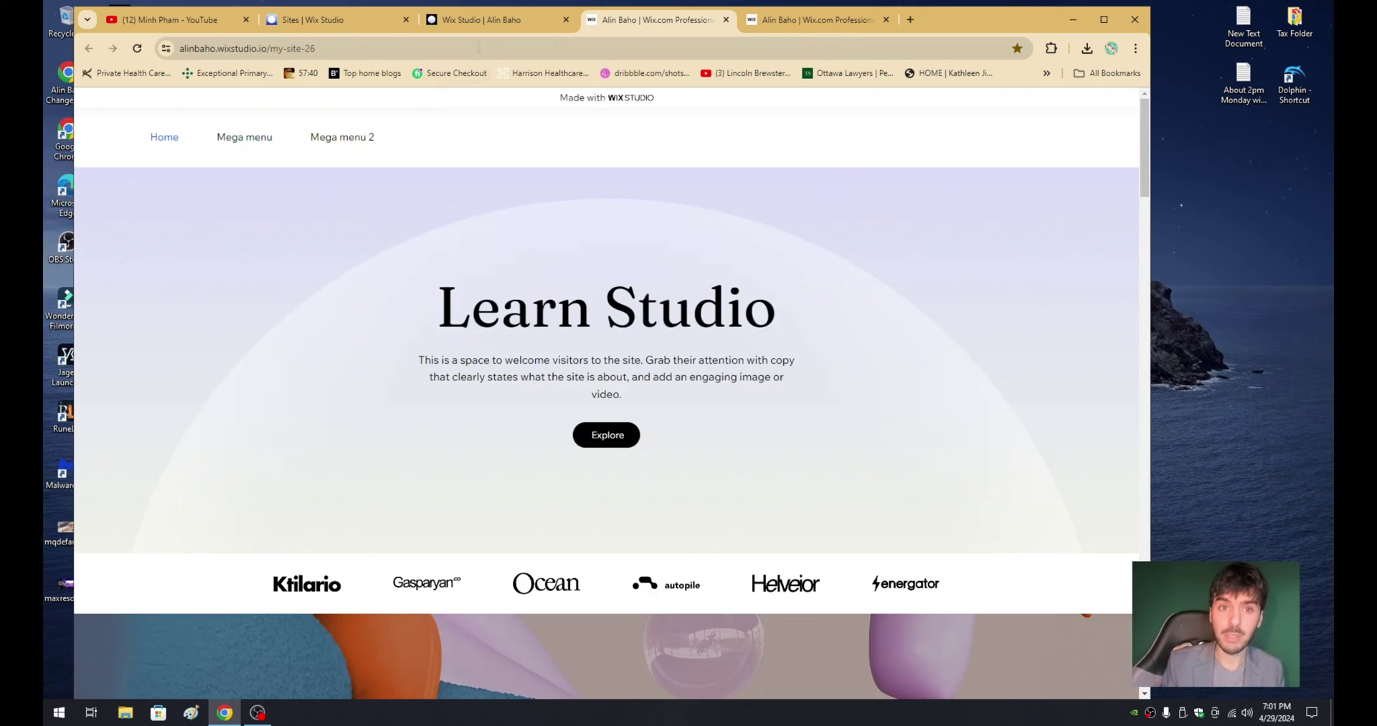
pyautogui.click(488, 19)
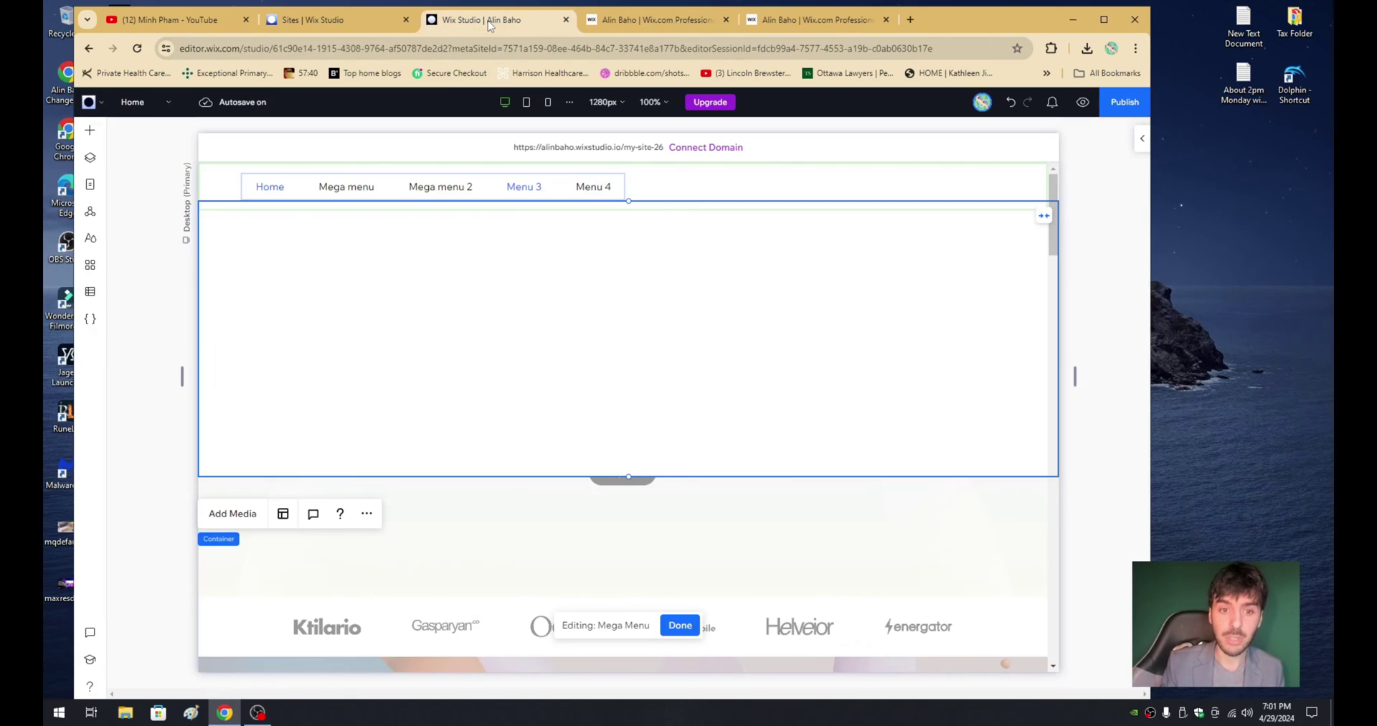
pyautogui.click(91, 132)
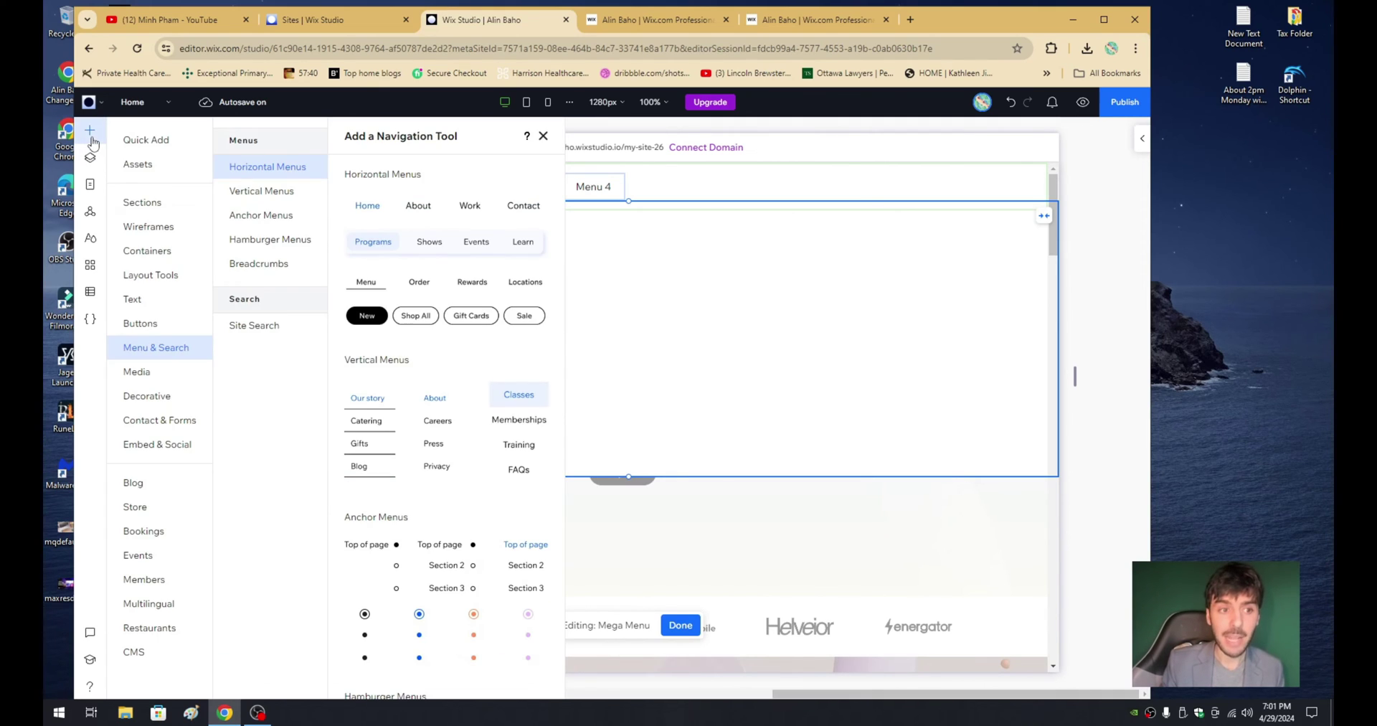
pyautogui.click(152, 141)
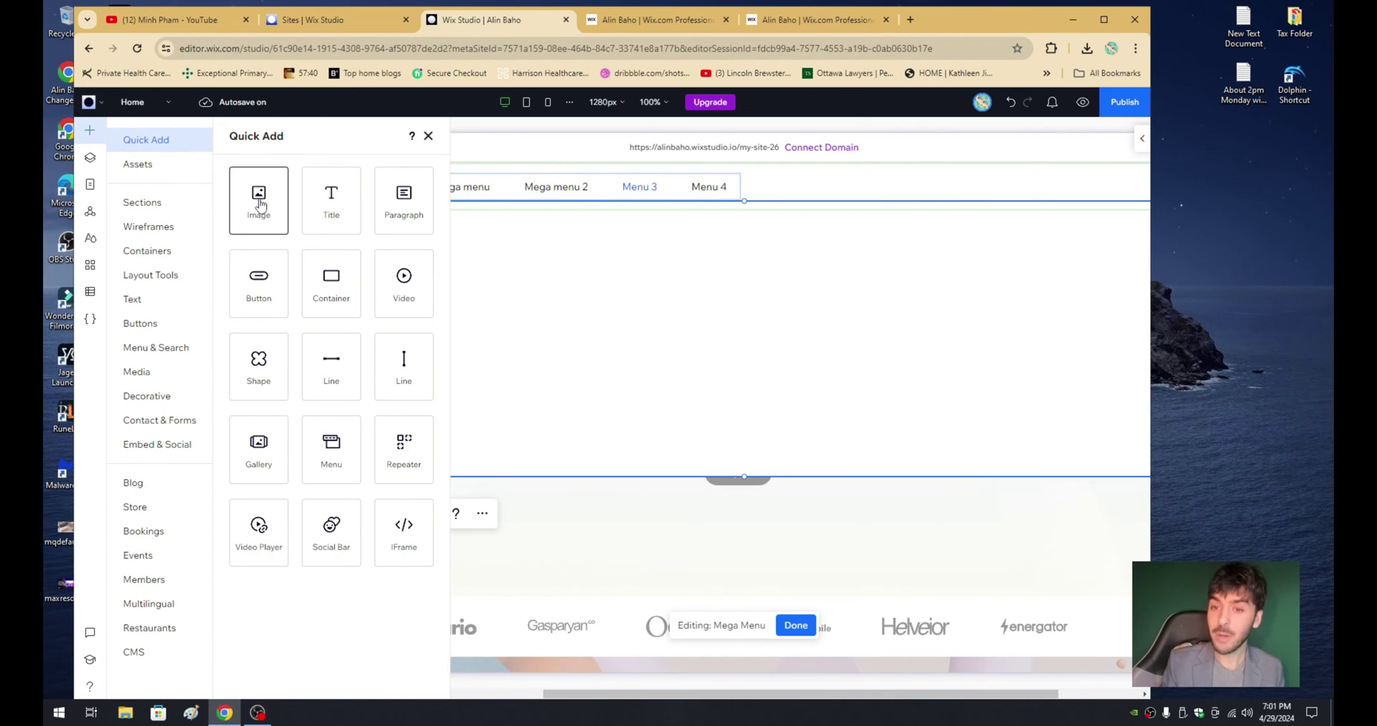
pyautogui.moveTo(259, 201); pyautogui.dragTo(361, 286)
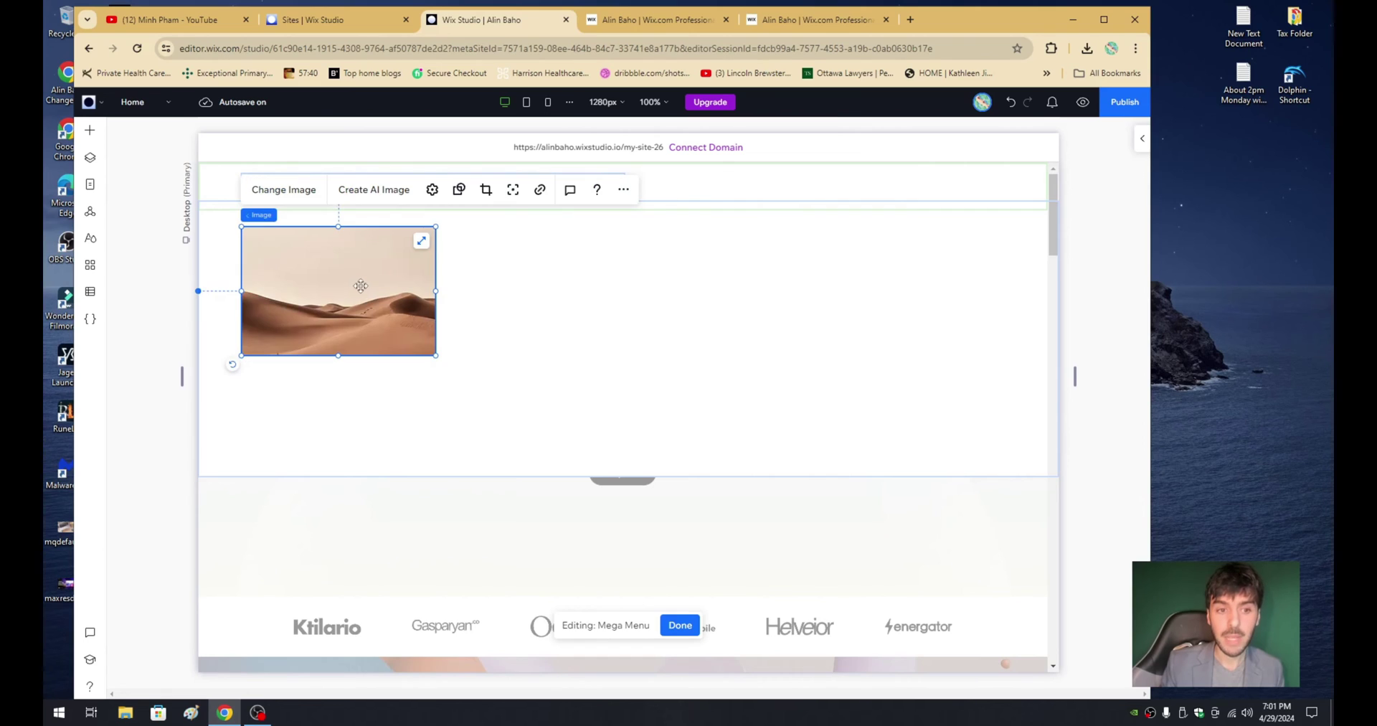
# - Replace the placeholder image with the site file showing a father with two children by a white fence
pyautogui.click(284, 190)
pyautogui.scroll(-2, 789, 402)
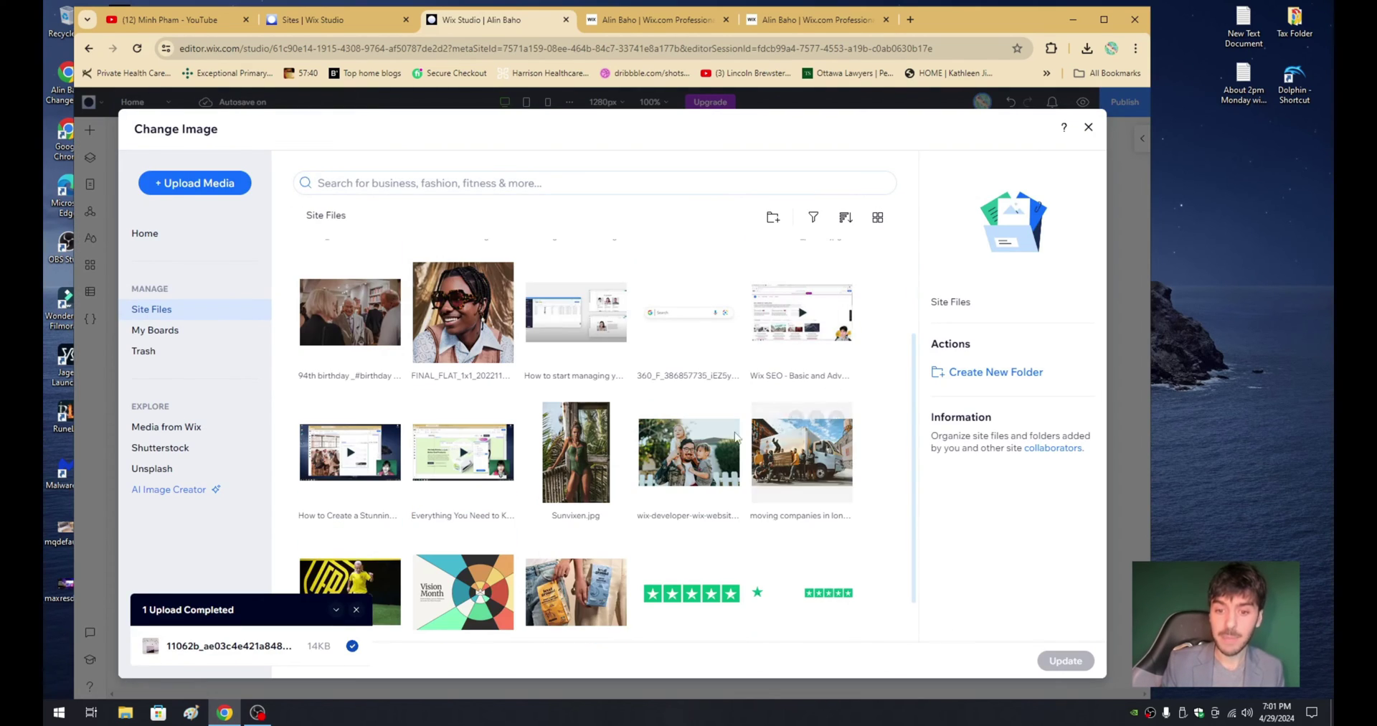
pyautogui.click(691, 463)
pyautogui.click(1066, 661)
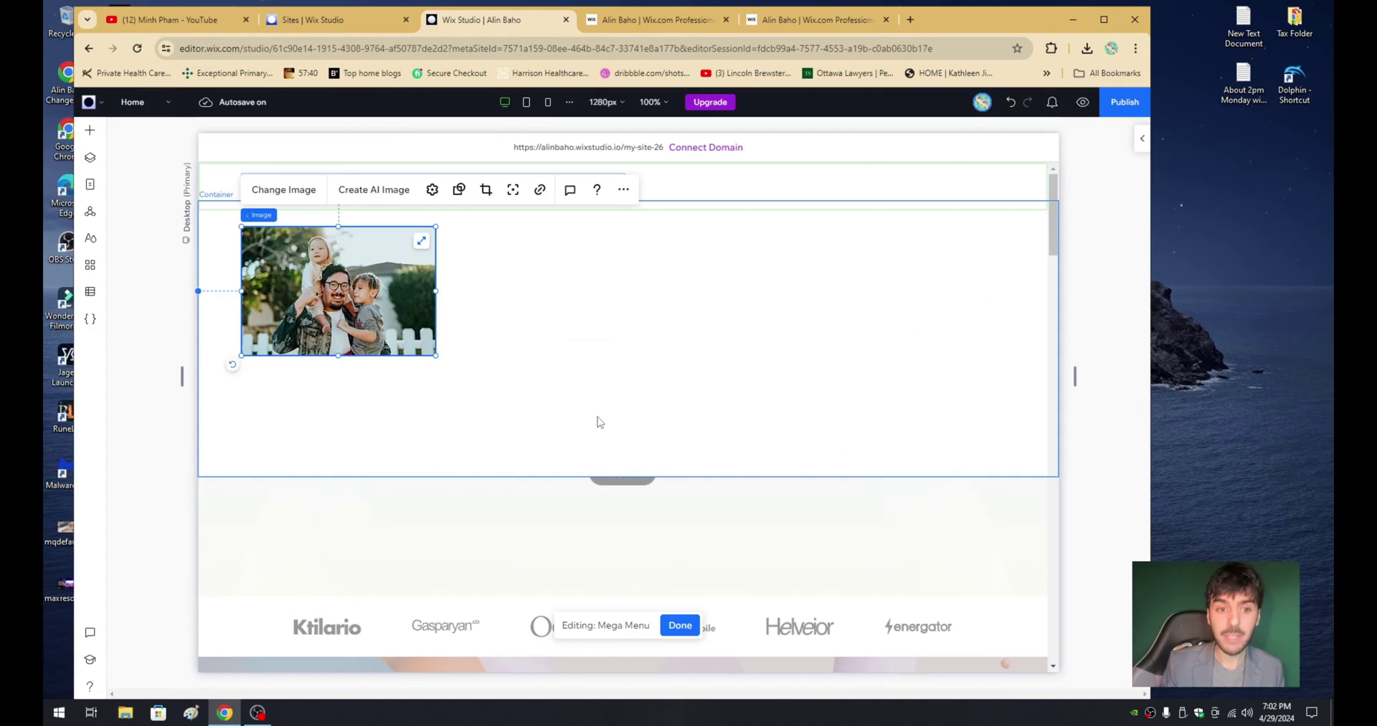
# - Scale the family image down to about 247 by 165 px, keeping it at the container's upper left
pyautogui.click(375, 319)
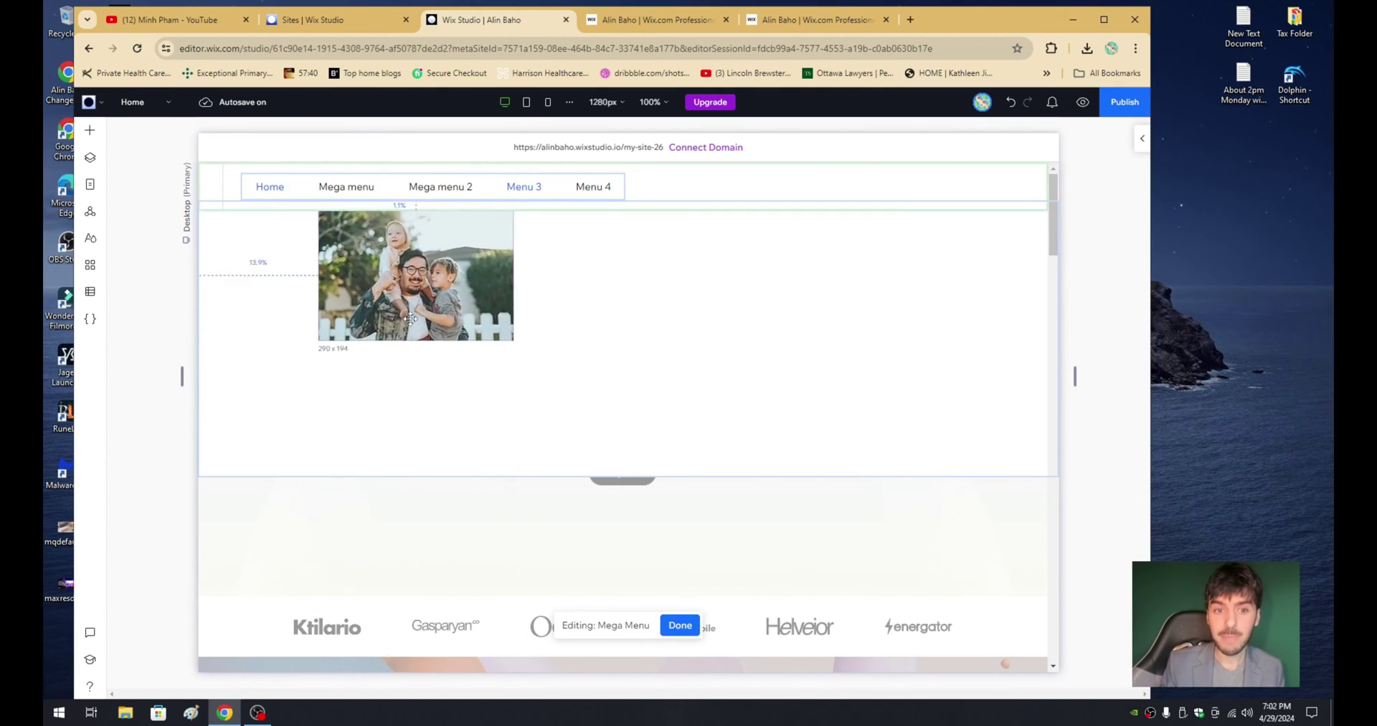
pyautogui.moveTo(411, 318); pyautogui.dragTo(333, 335)
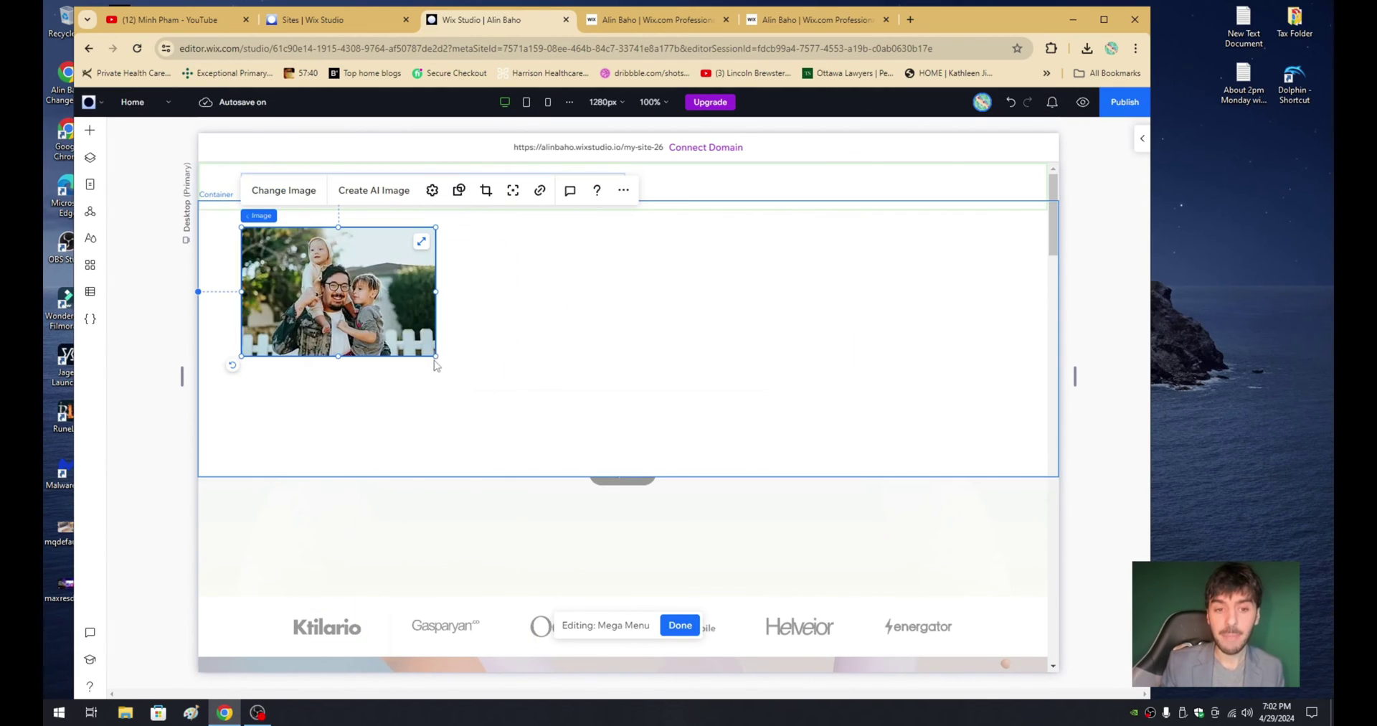
pyautogui.moveTo(435, 358); pyautogui.dragTo(407, 338)
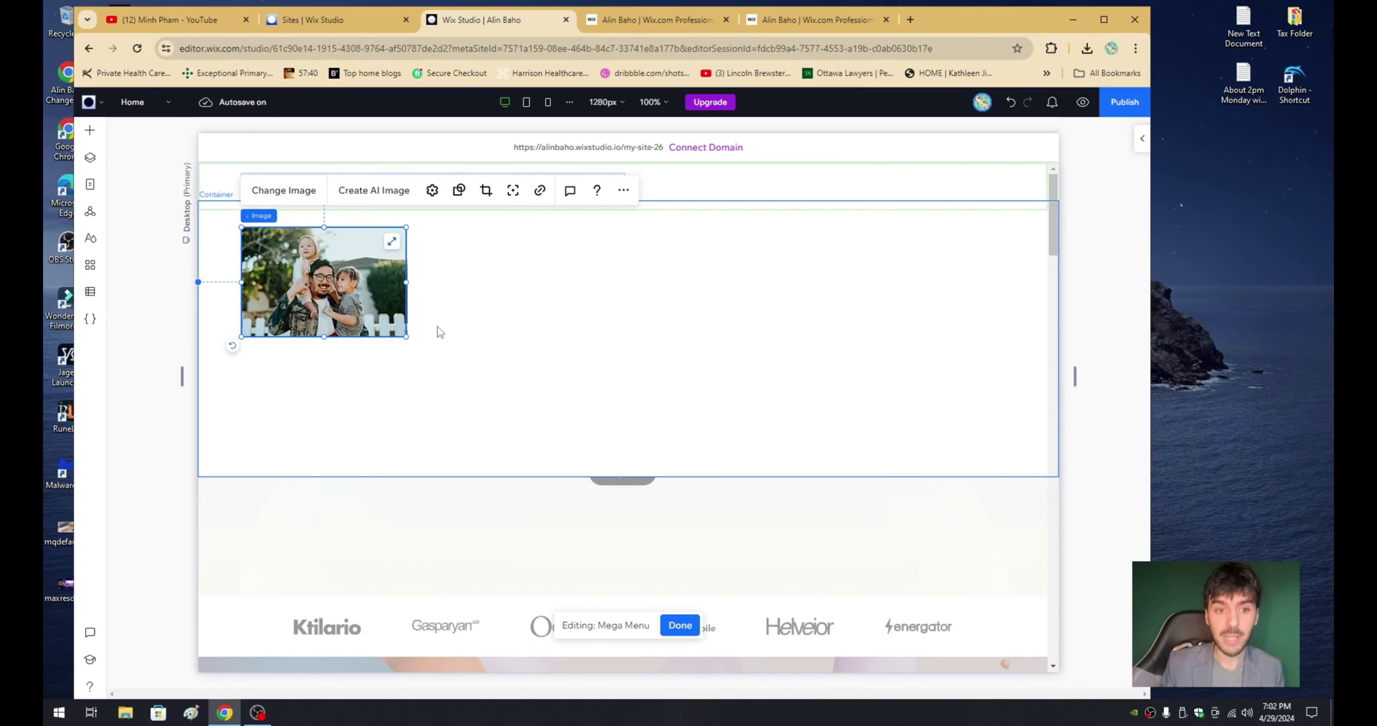
# - Add a title text element to Menu 3's container and set its font size to 18 px
pyautogui.click(90, 131)
pyautogui.moveTo(327, 217); pyautogui.dragTo(574, 344)
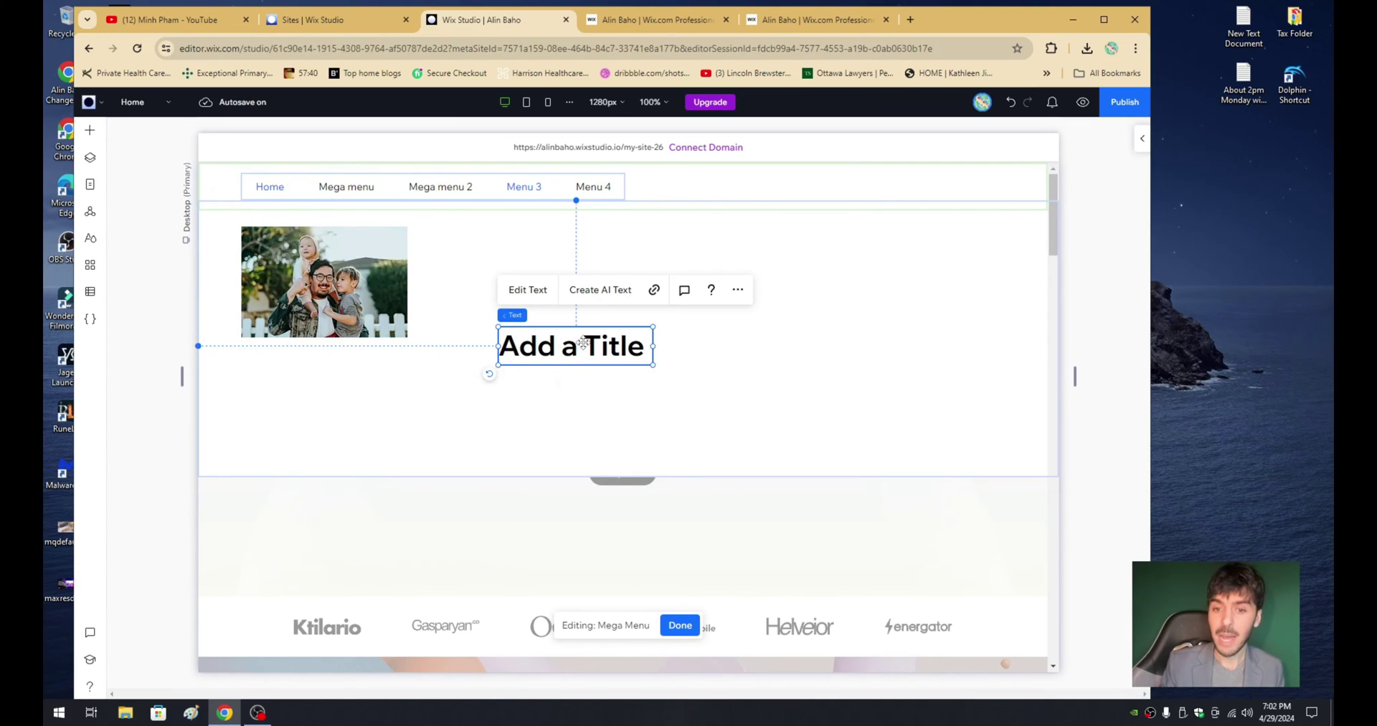
pyautogui.doubleClick(582, 342)
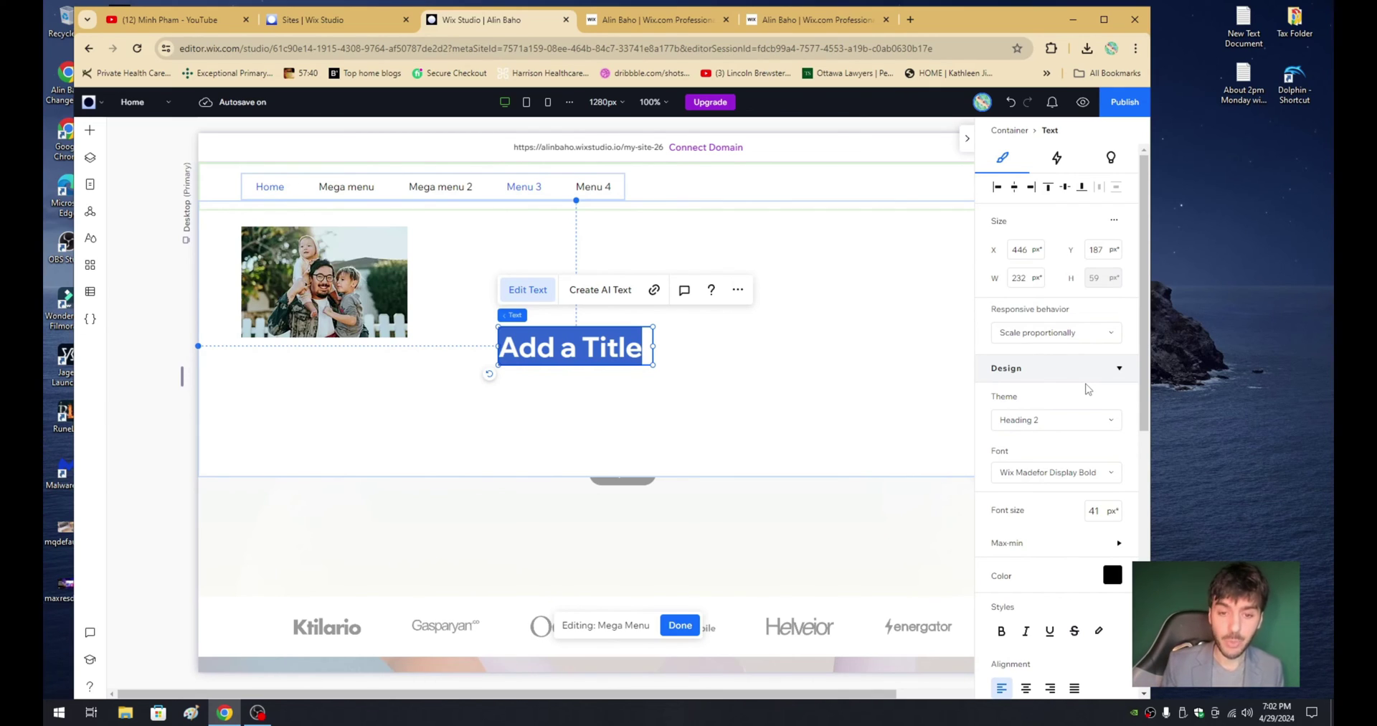
pyautogui.click(1096, 516)
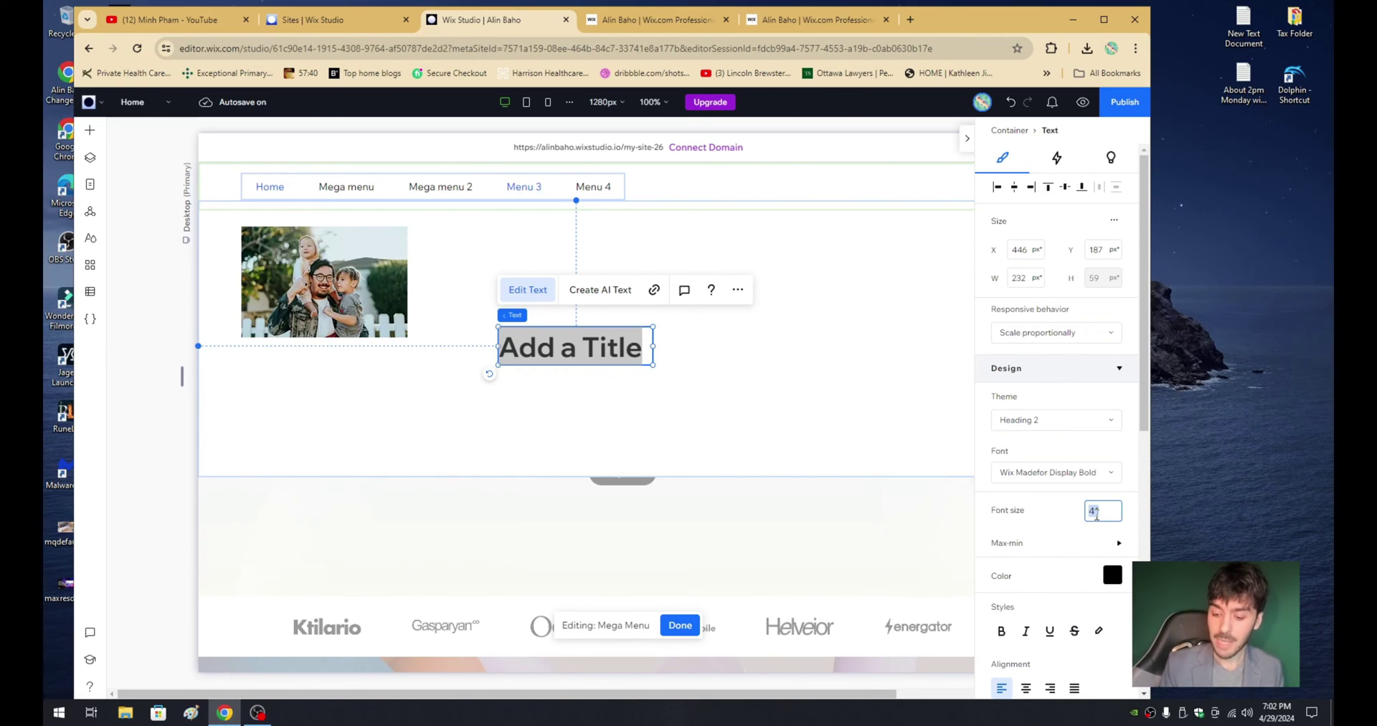
pyautogui.press('Return')
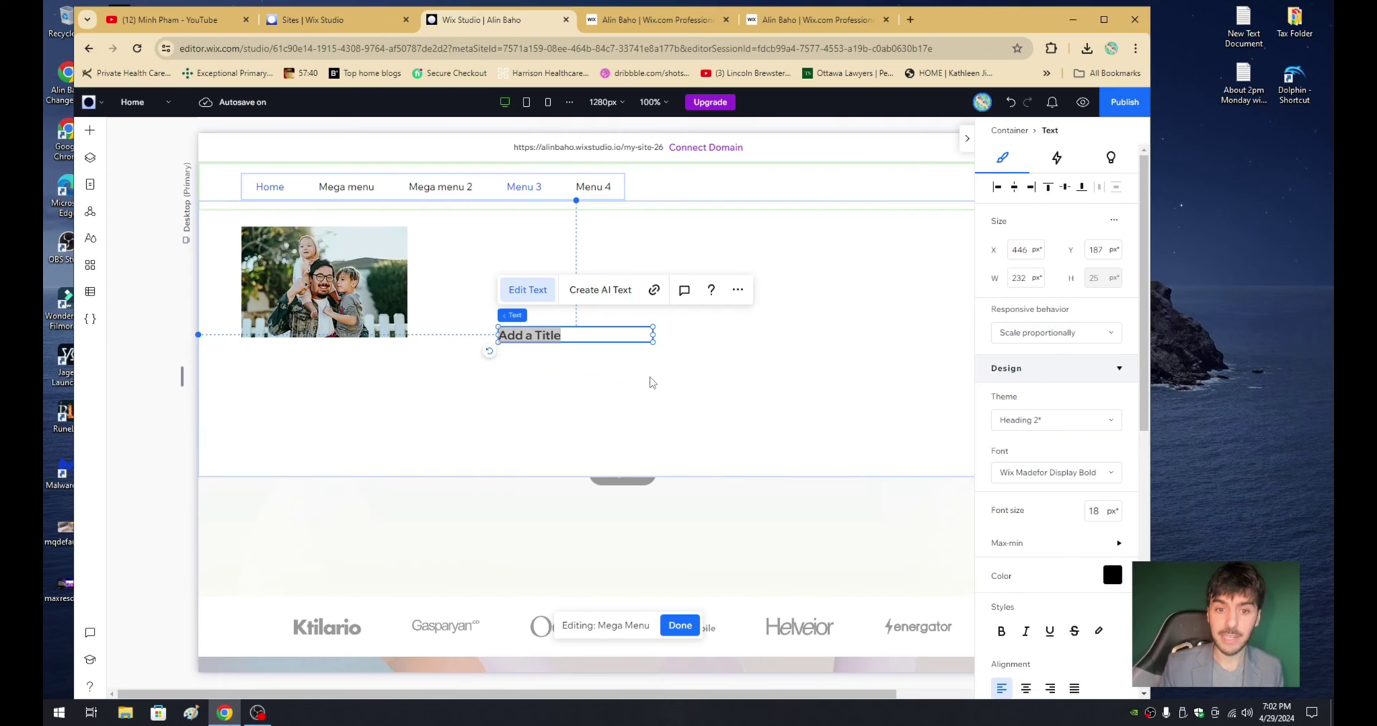
# - Place the title directly below the image, aligned to its left edge, and change its text to "A unique Title"
pyautogui.moveTo(580, 335); pyautogui.dragTo(323, 360)
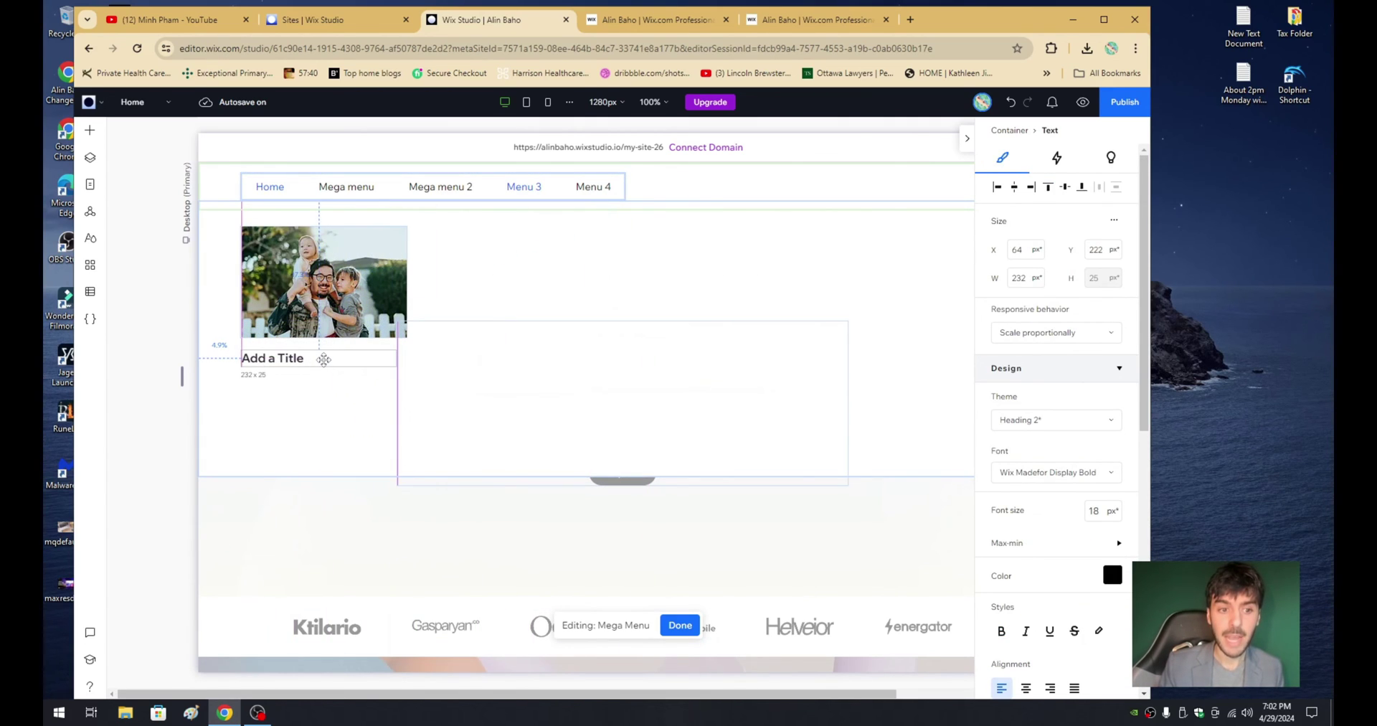
pyautogui.doubleClick(324, 359)
pyautogui.write('A')
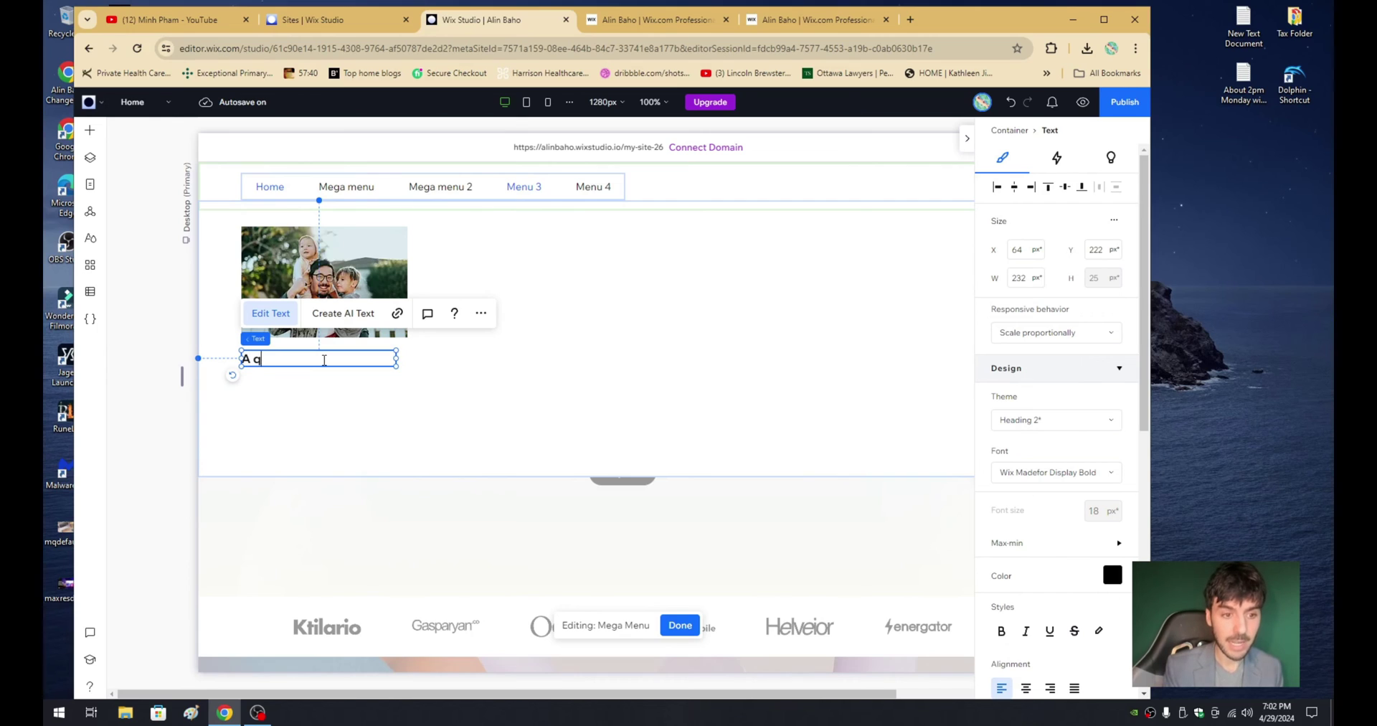
pyautogui.write(' unique Title')
pyautogui.click(336, 408)
# - Add a paragraph below the title, aligned to its left edge, and widen it to about 275 px
pyautogui.click(96, 135)
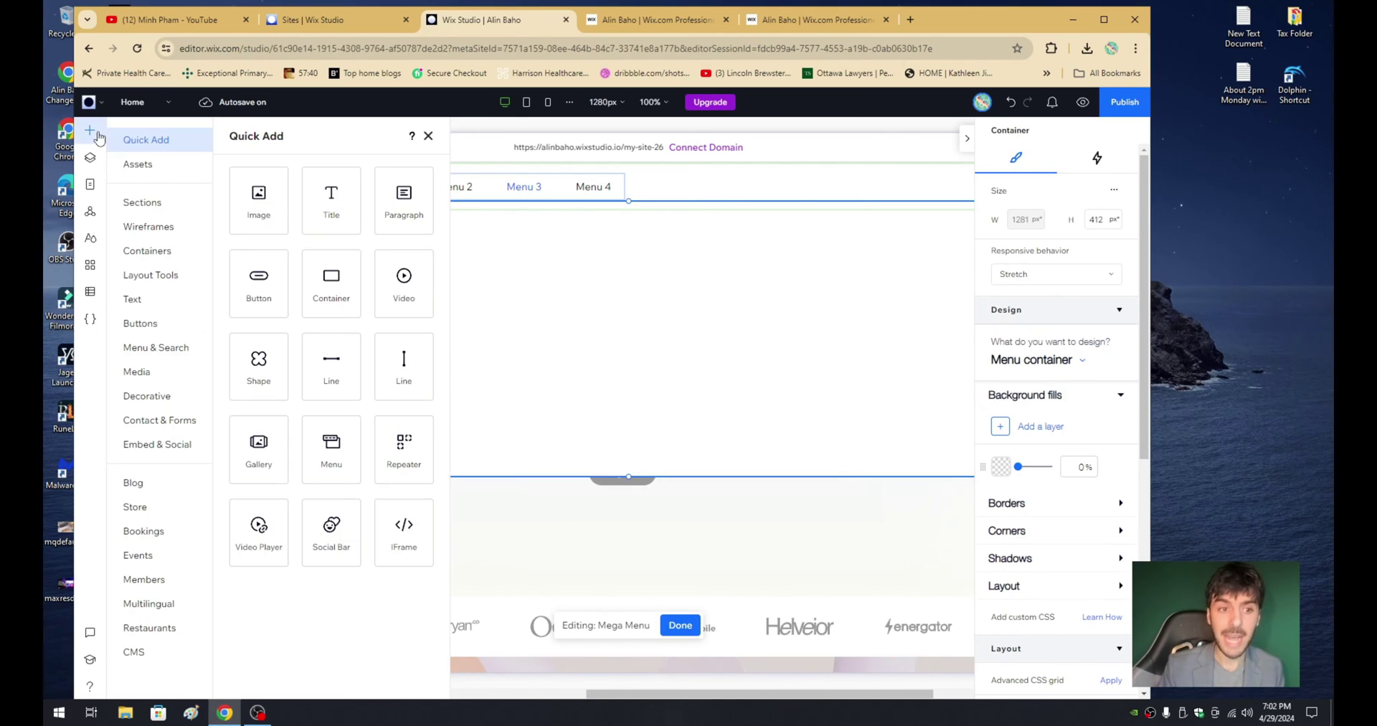
pyautogui.moveTo(391, 217); pyautogui.dragTo(310, 395)
pyautogui.click(559, 348)
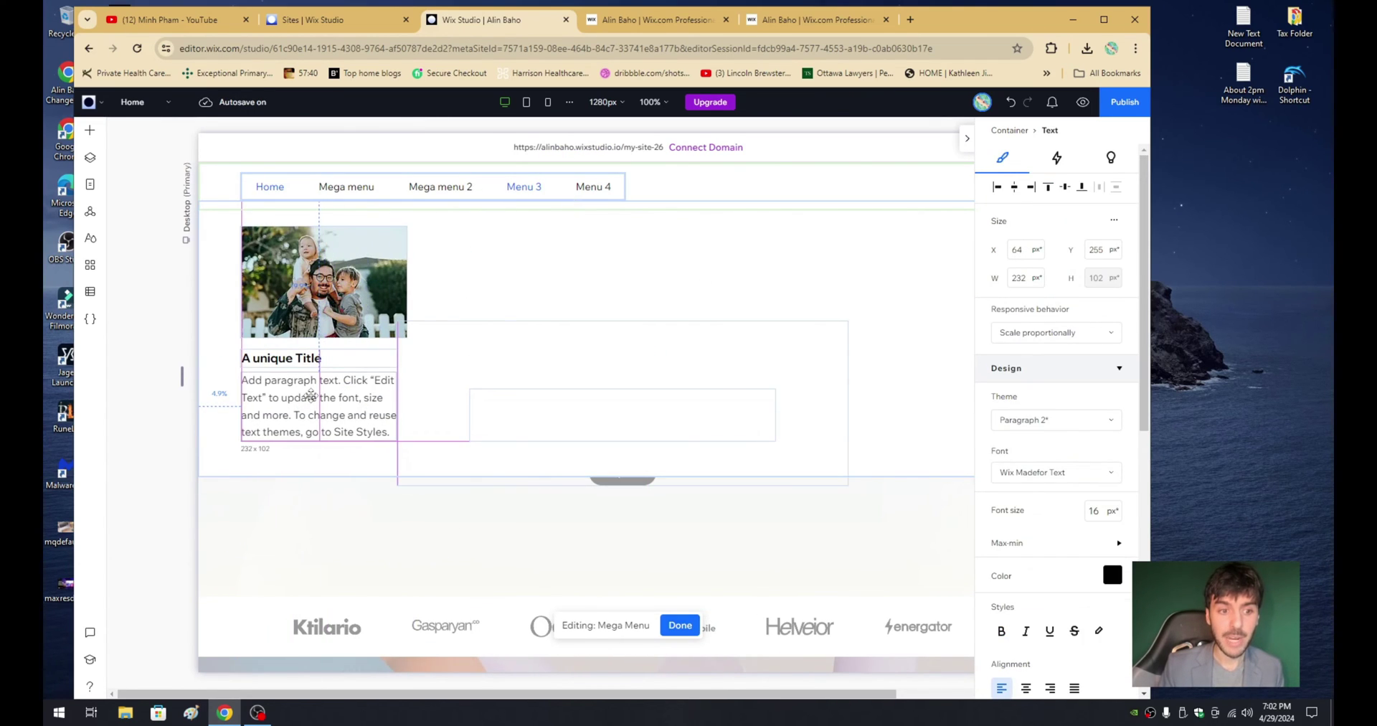
pyautogui.moveTo(398, 406); pyautogui.dragTo(426, 406)
# - Set the font size of the whole paragraph below the title to 14 px
pyautogui.doubleClick(400, 406)
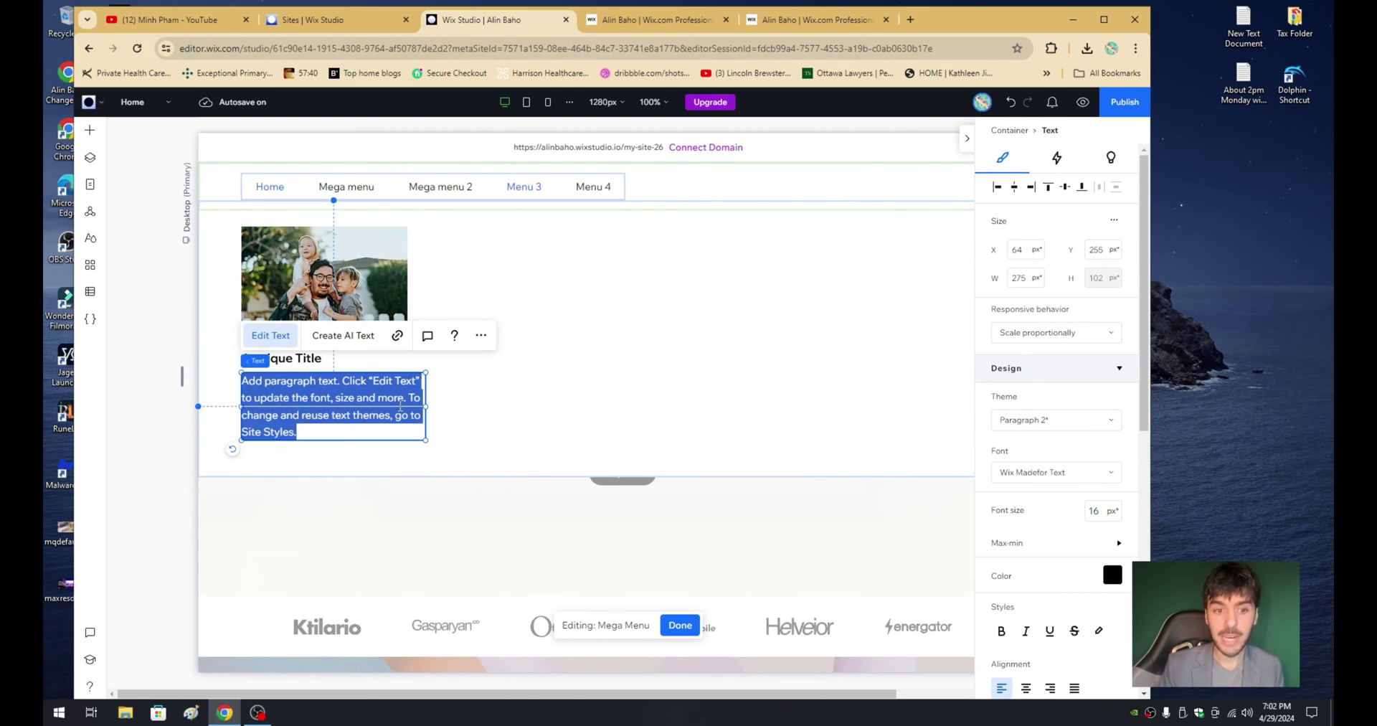
pyautogui.click(1099, 511)
pyautogui.write('14')
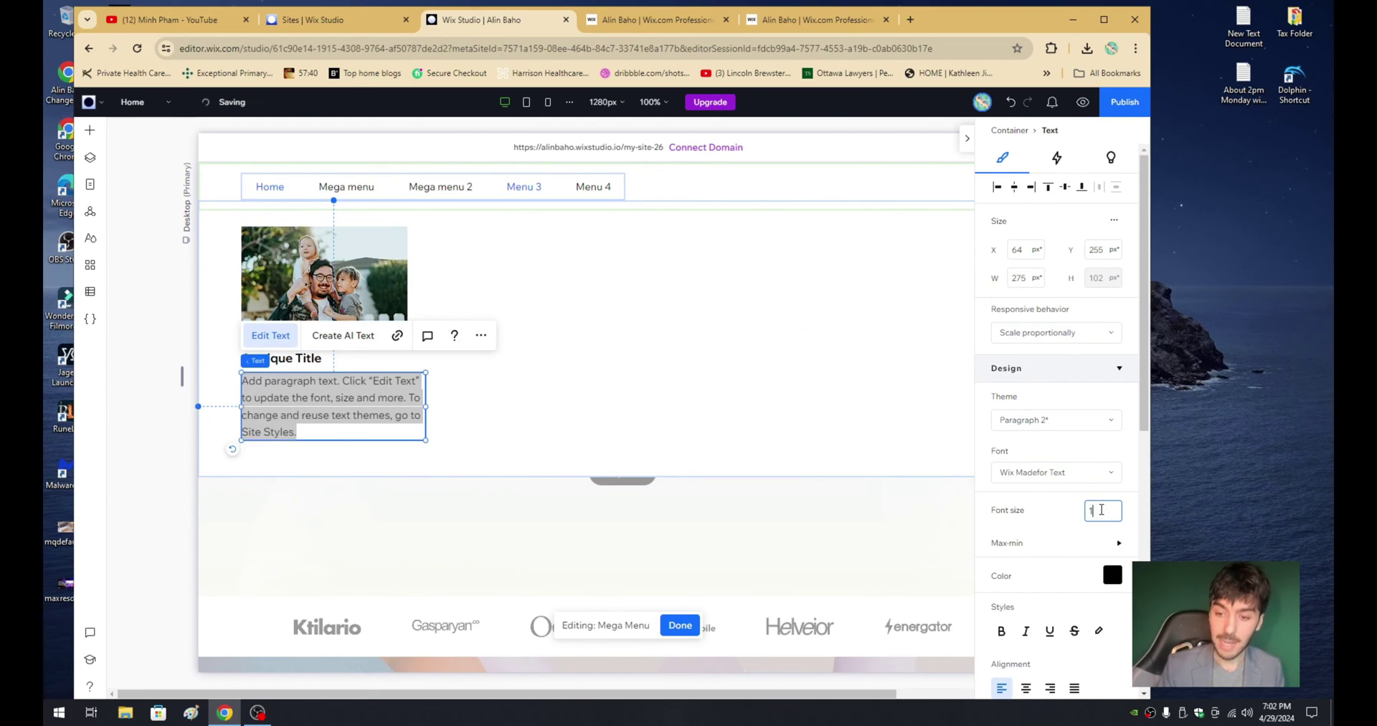
pyautogui.click(617, 434)
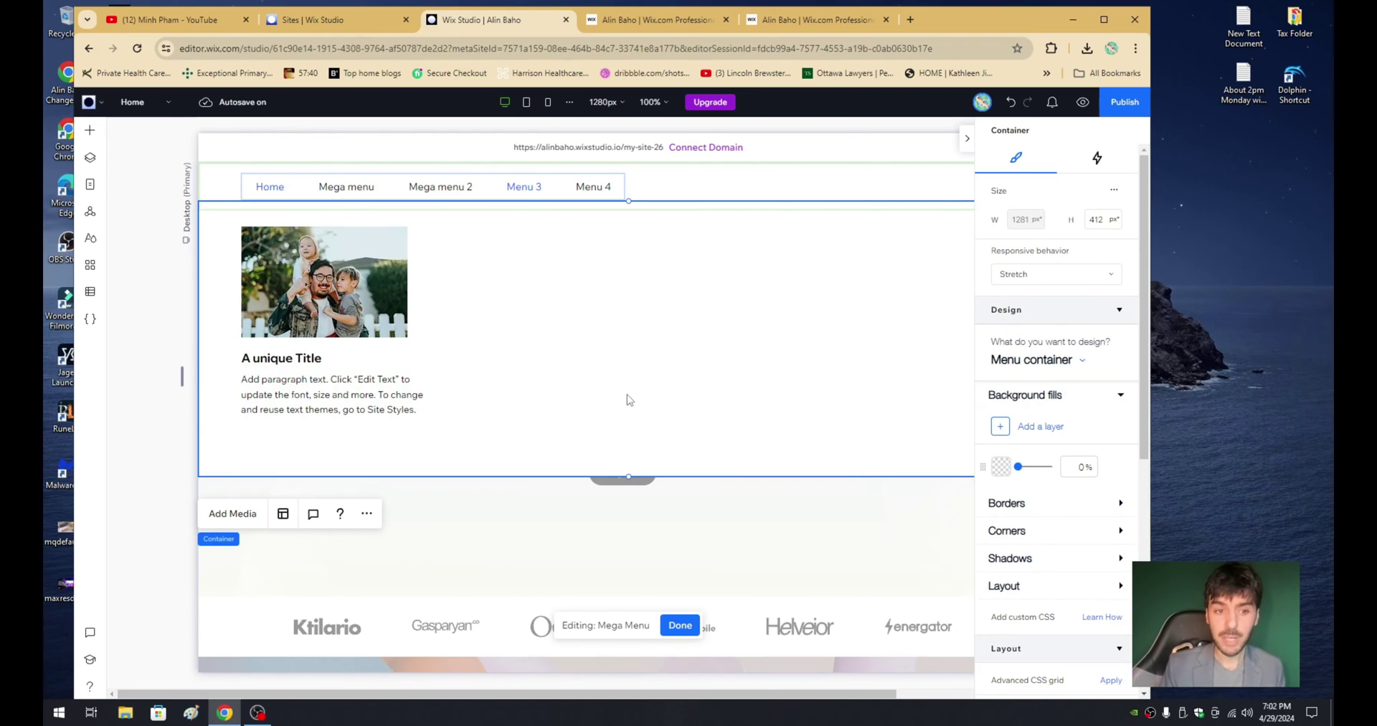
# - Duplicate the image, title and paragraph together and place the copy beside the original as a second column
pyautogui.click(344, 317)
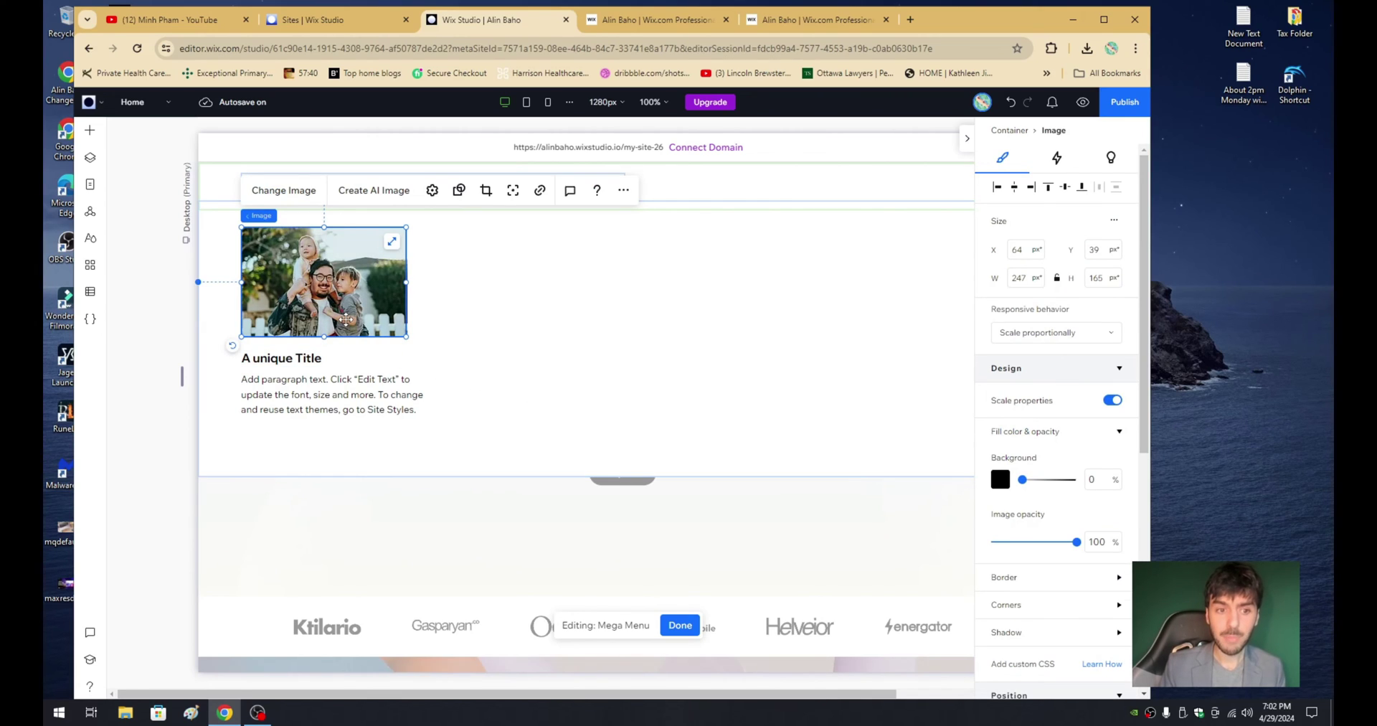
pyautogui.keyDown('shift'); pyautogui.click(299, 358); pyautogui.keyUp('shift')
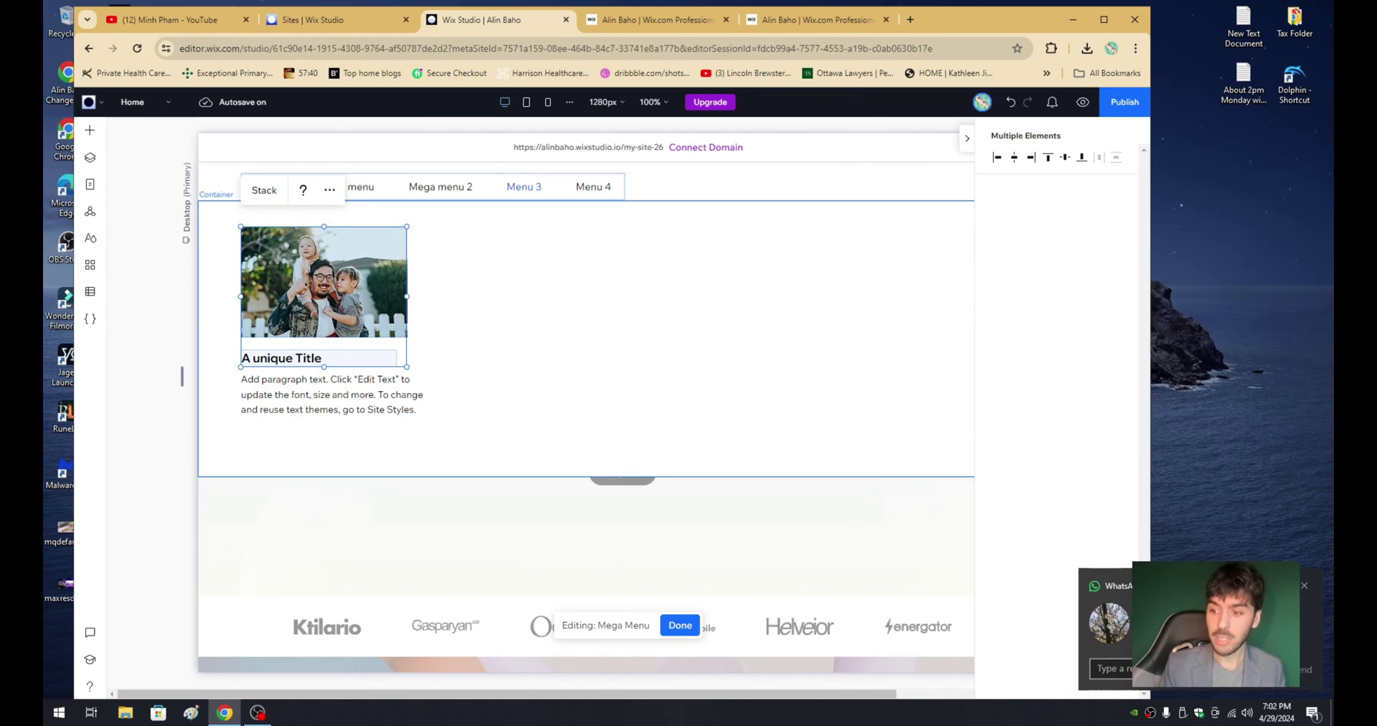
pyautogui.click(1305, 586)
pyautogui.keyDown('shift'); pyautogui.click(298, 397); pyautogui.keyUp('shift')
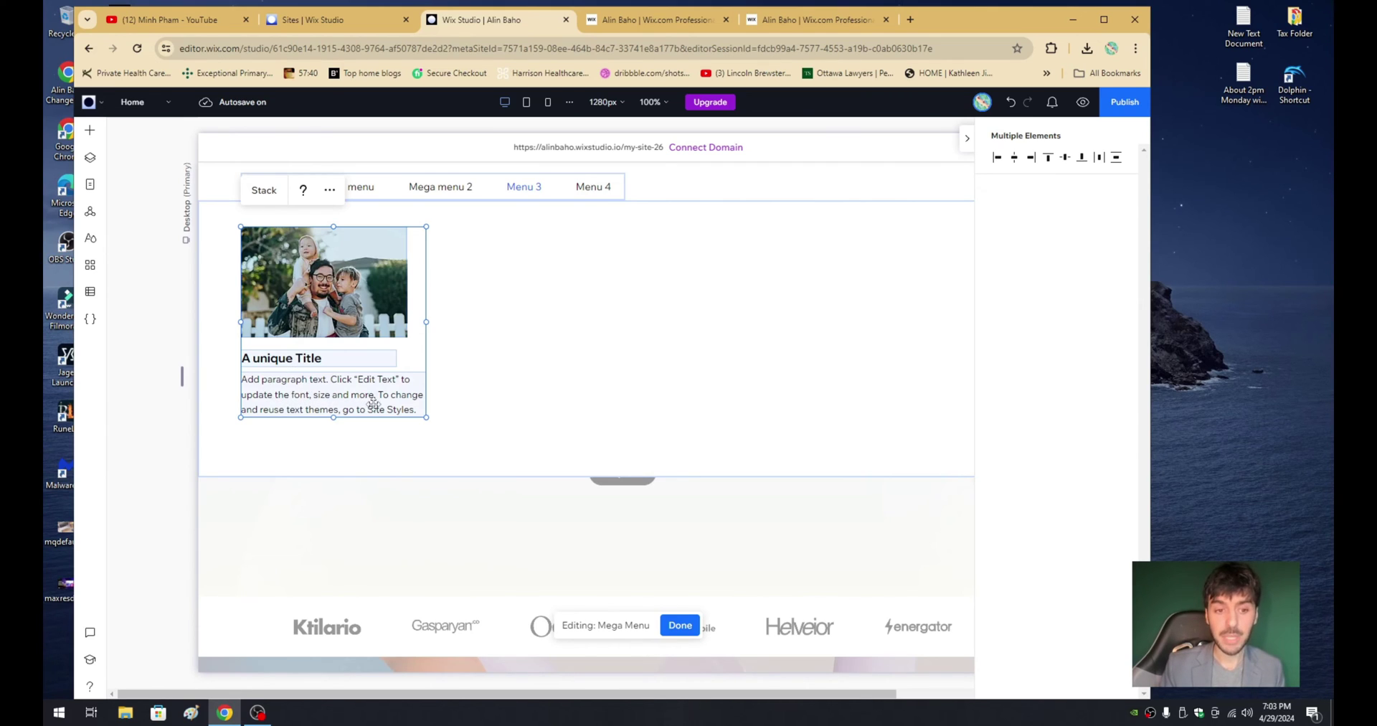
pyautogui.hotkey('ctrl', 'v')
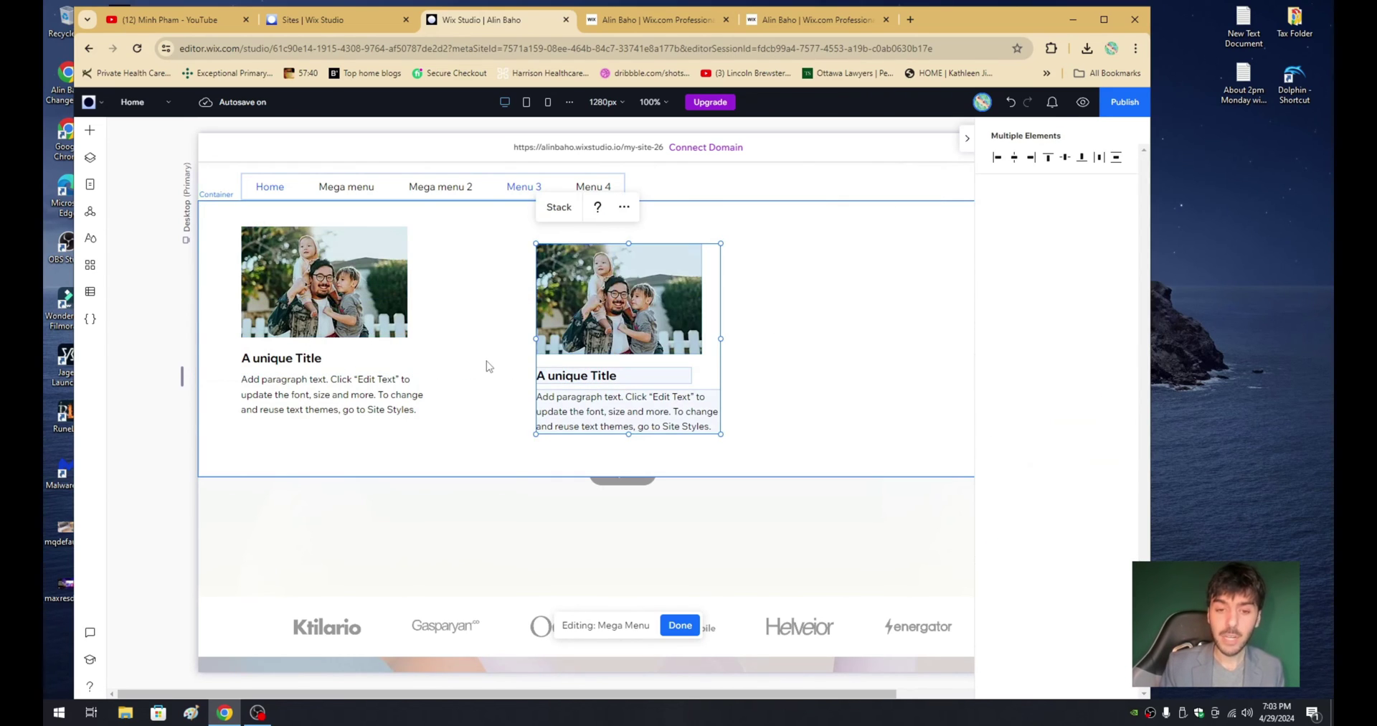
pyautogui.moveTo(572, 324); pyautogui.dragTo(488, 305)
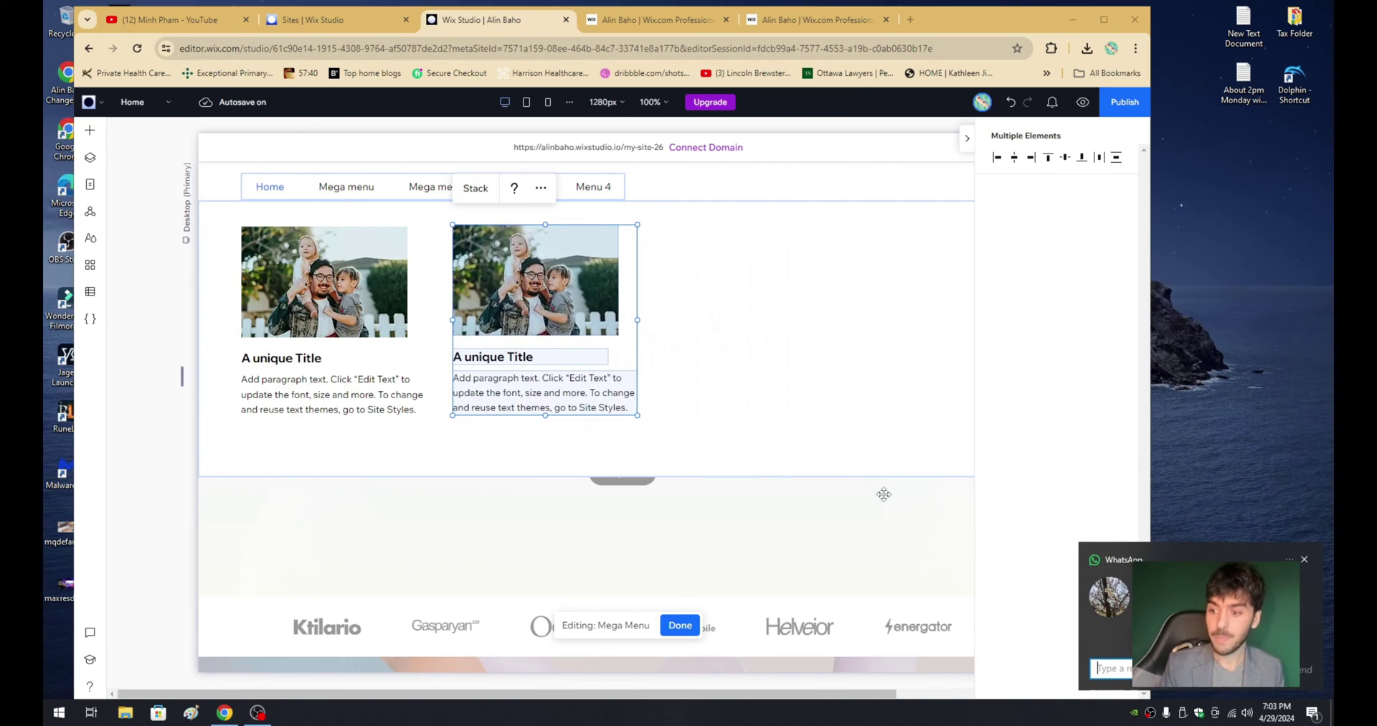
# - Replace the second column's image with custom-packaging-company.jpg from the site files
pyautogui.click(715, 394)
pyautogui.click(524, 289)
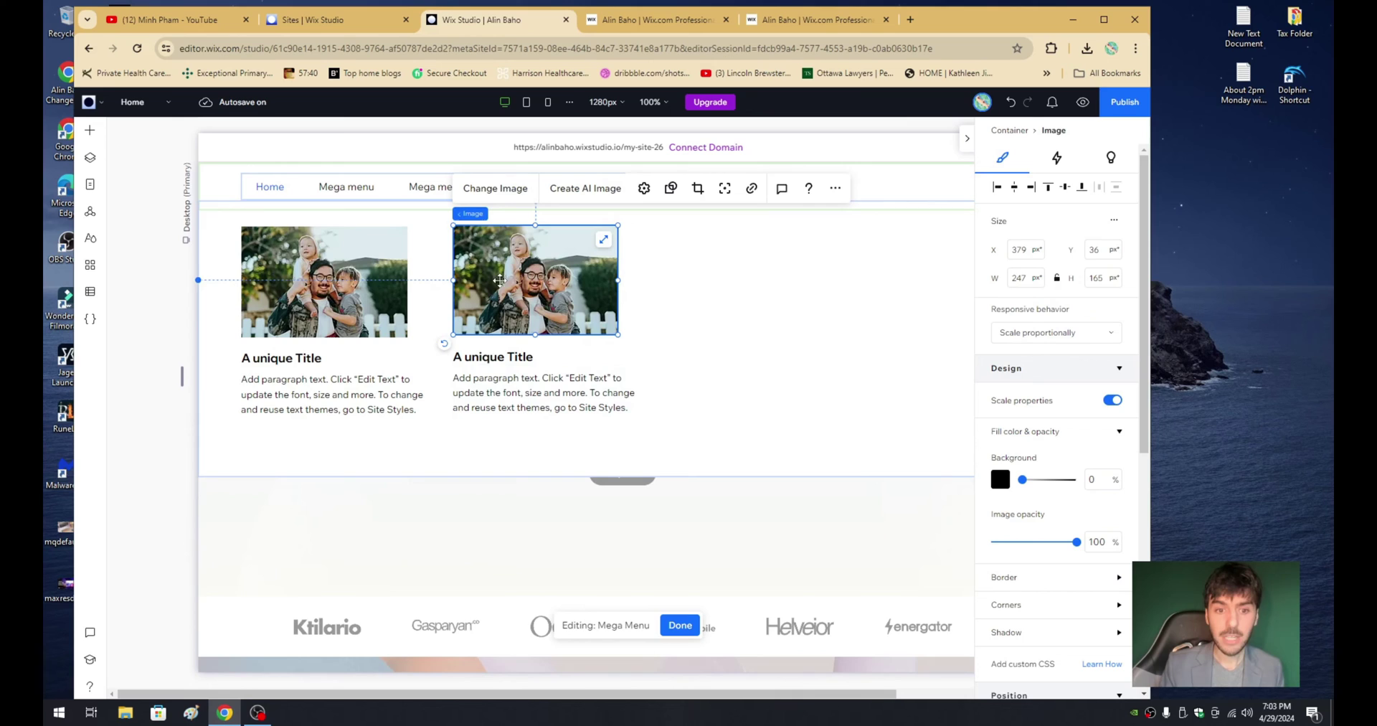
pyautogui.click(495, 188)
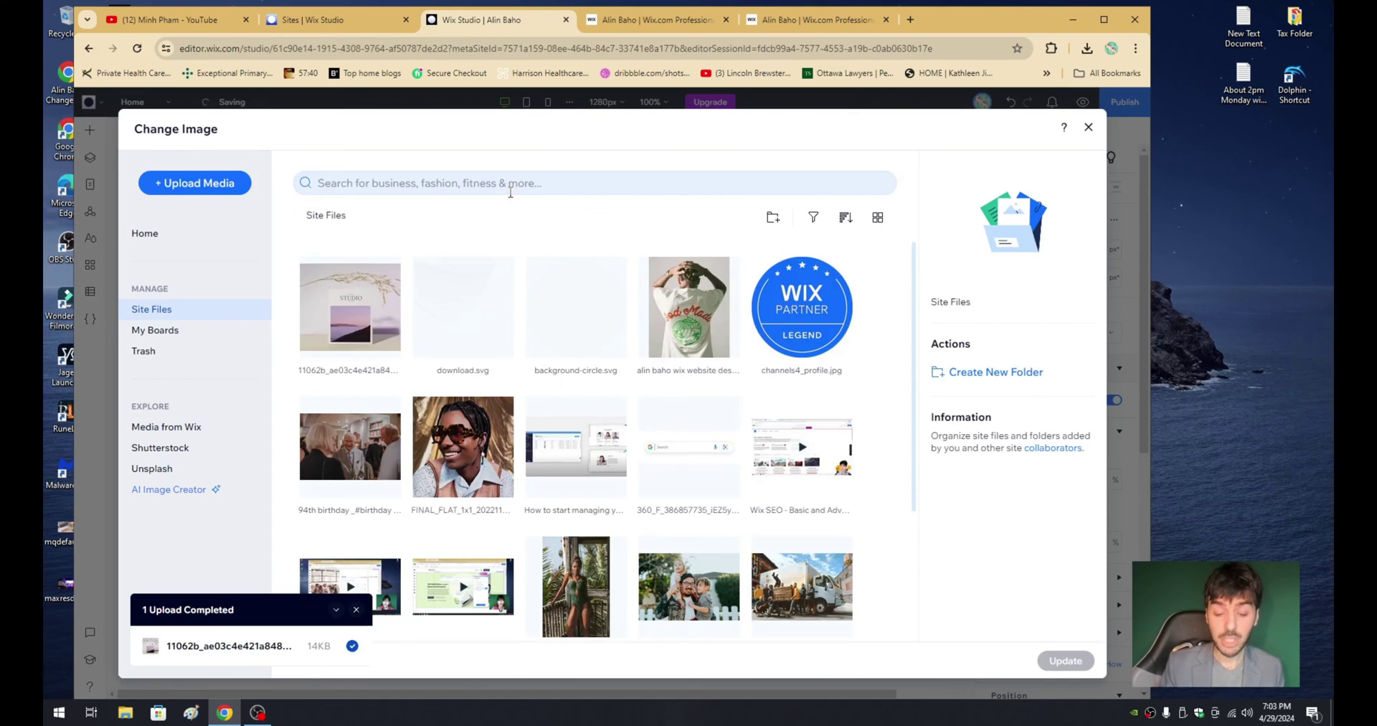
pyautogui.scroll(-3, 717, 404)
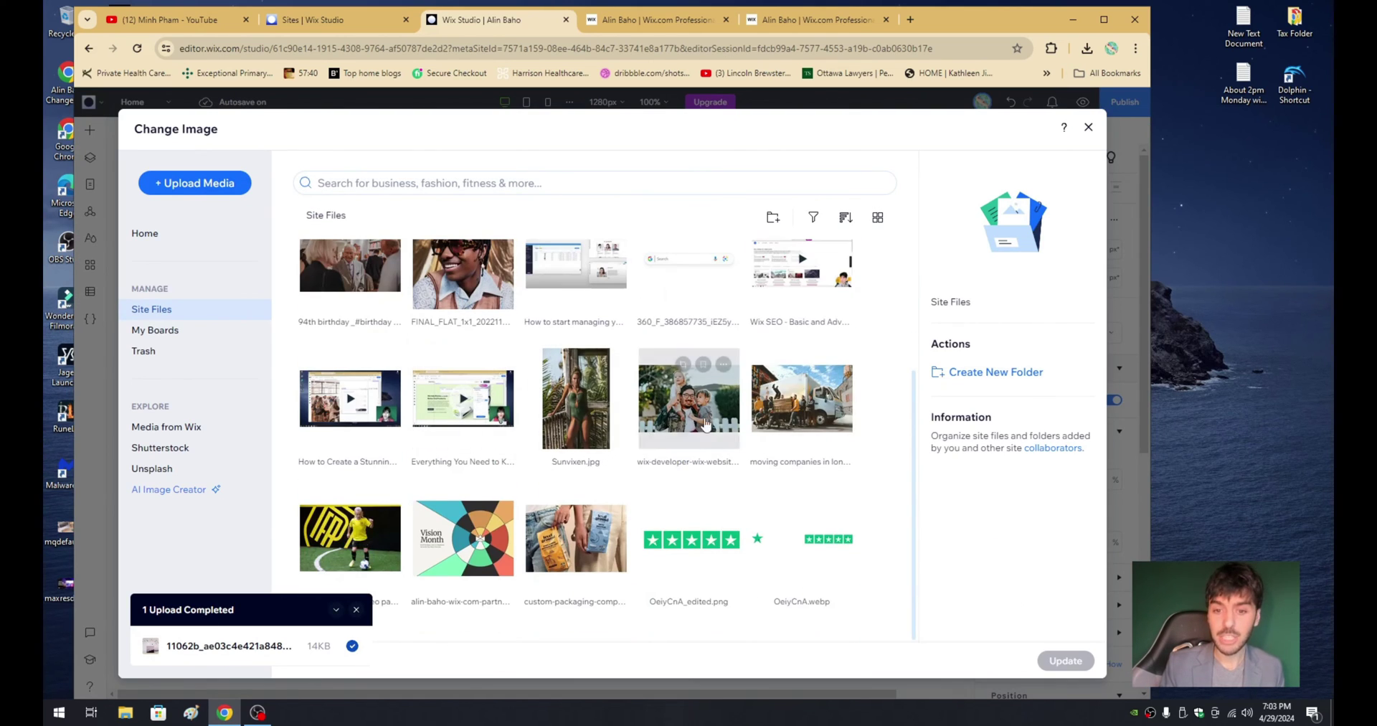
pyautogui.click(814, 405)
pyautogui.click(576, 538)
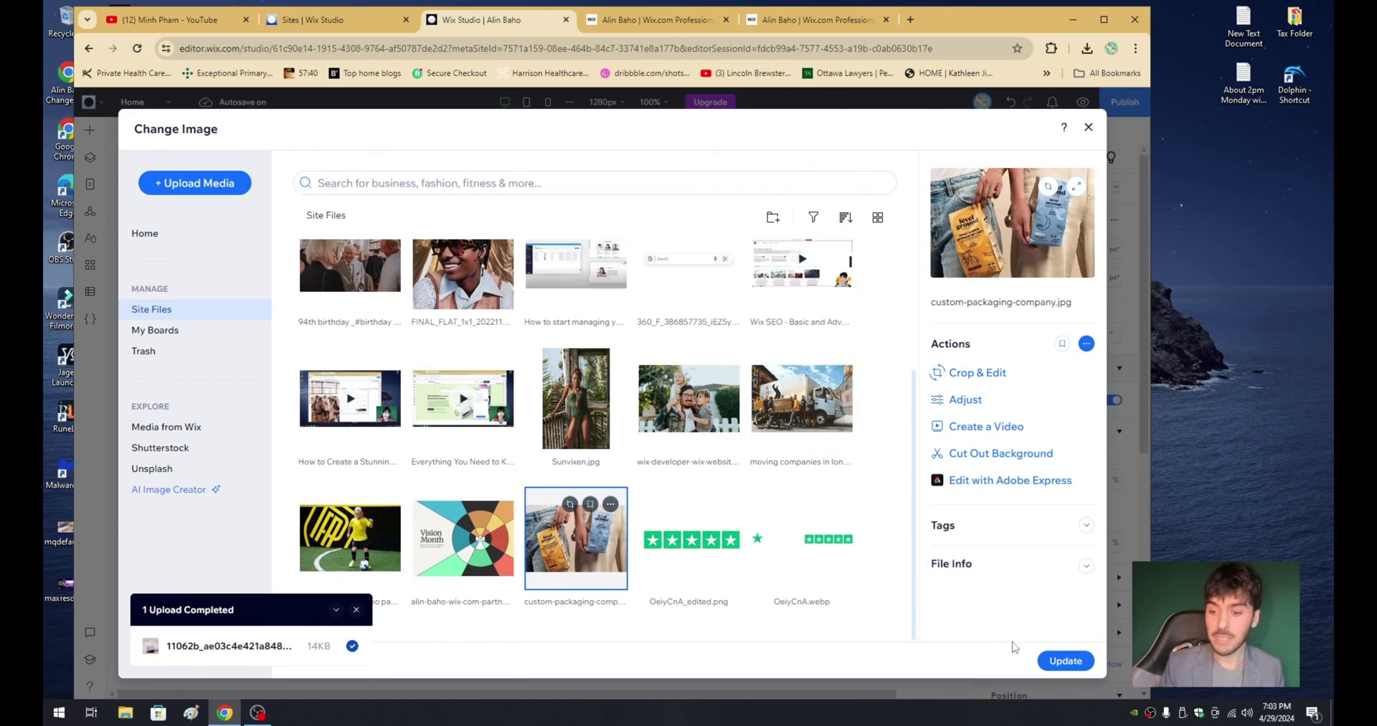
pyautogui.click(1061, 660)
pyautogui.click(744, 408)
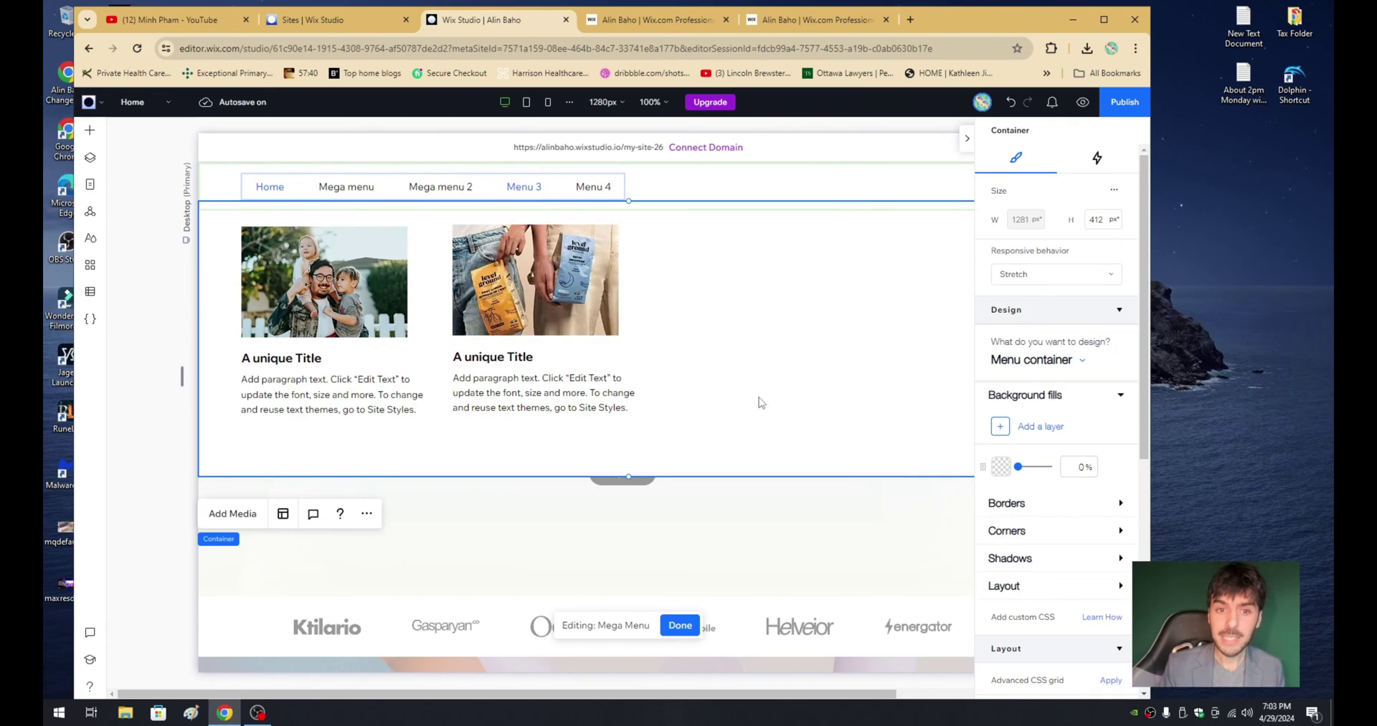
# - Finish editing the mega menu and preview the site to examine the header menu's dropdowns
pyautogui.click(680, 625)
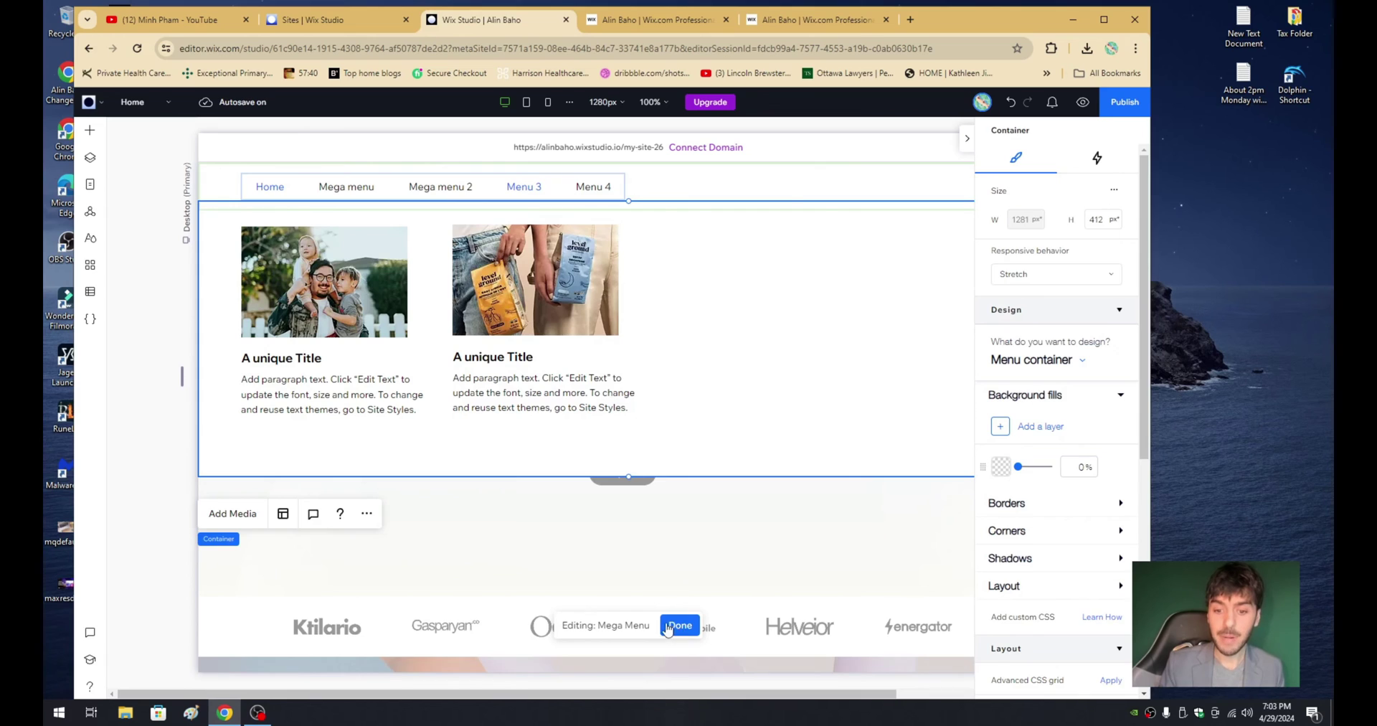
pyautogui.click(840, 202)
pyautogui.click(1083, 102)
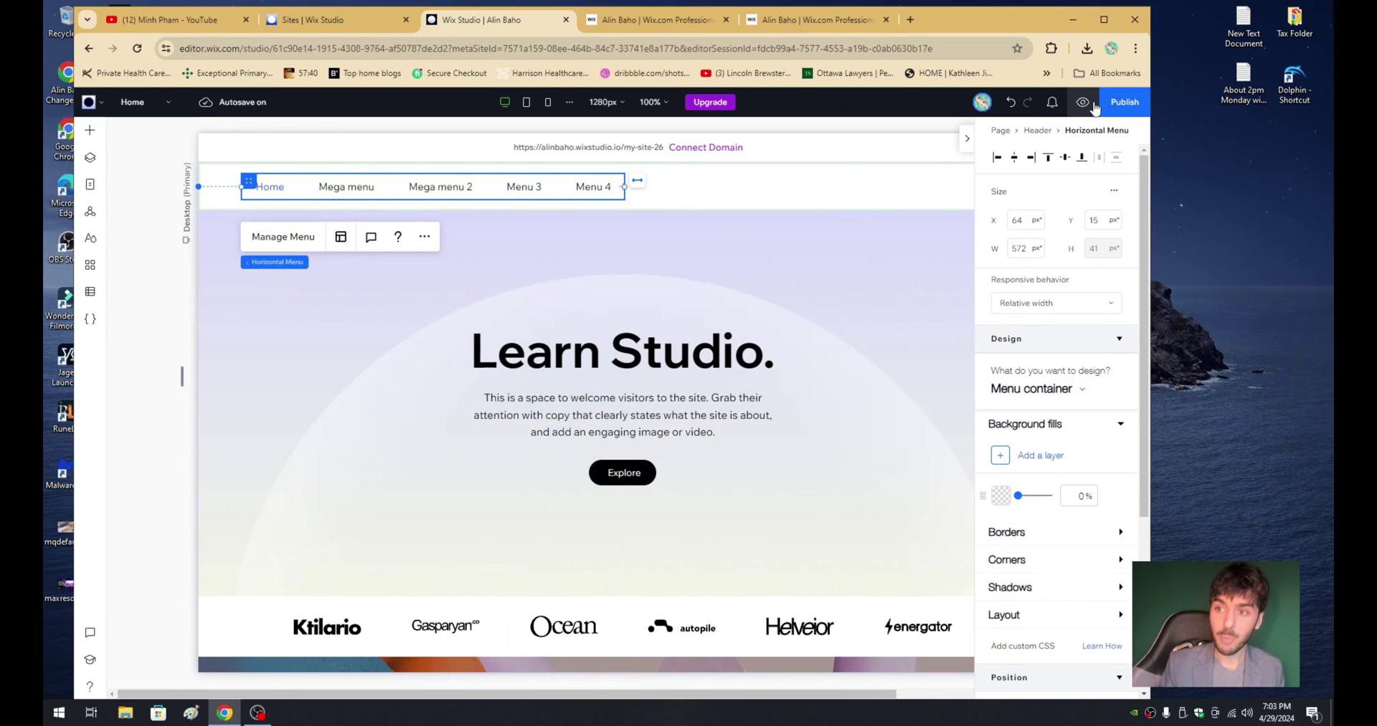
pyautogui.moveTo(520, 188)
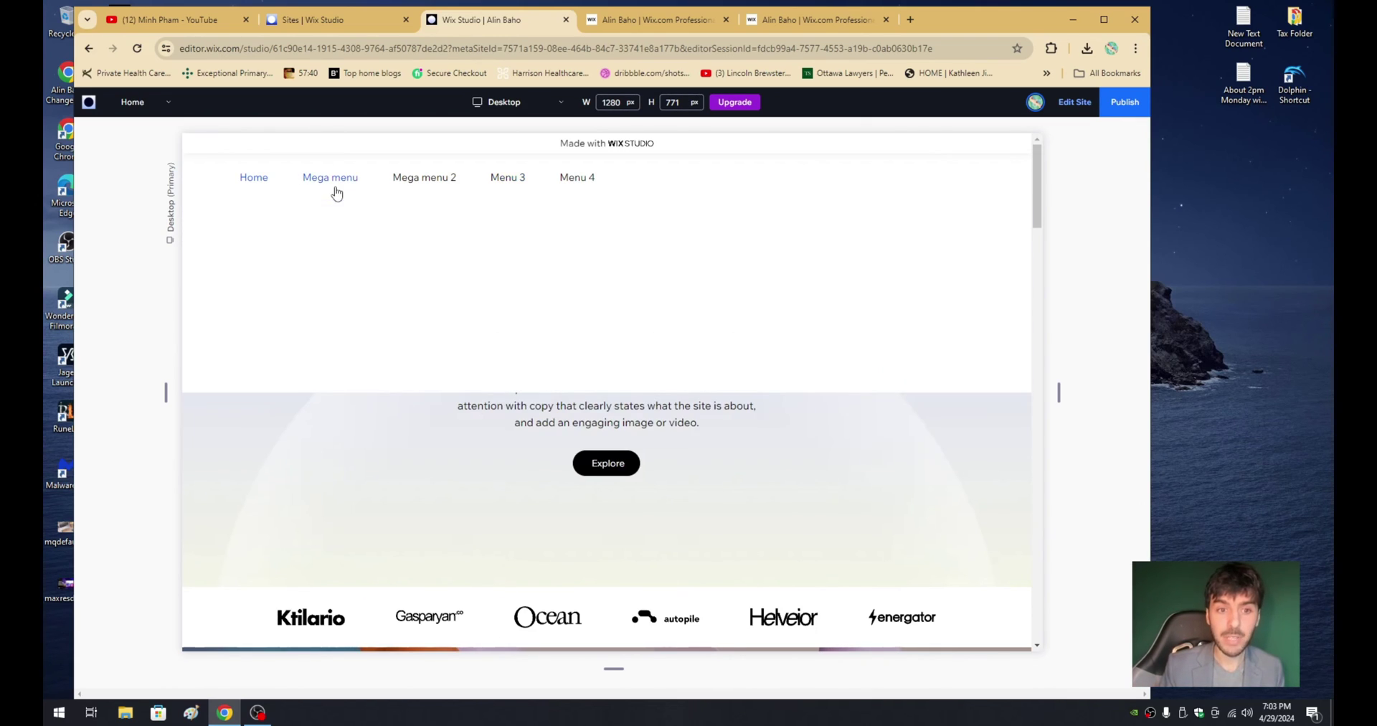
pyautogui.moveTo(419, 186)
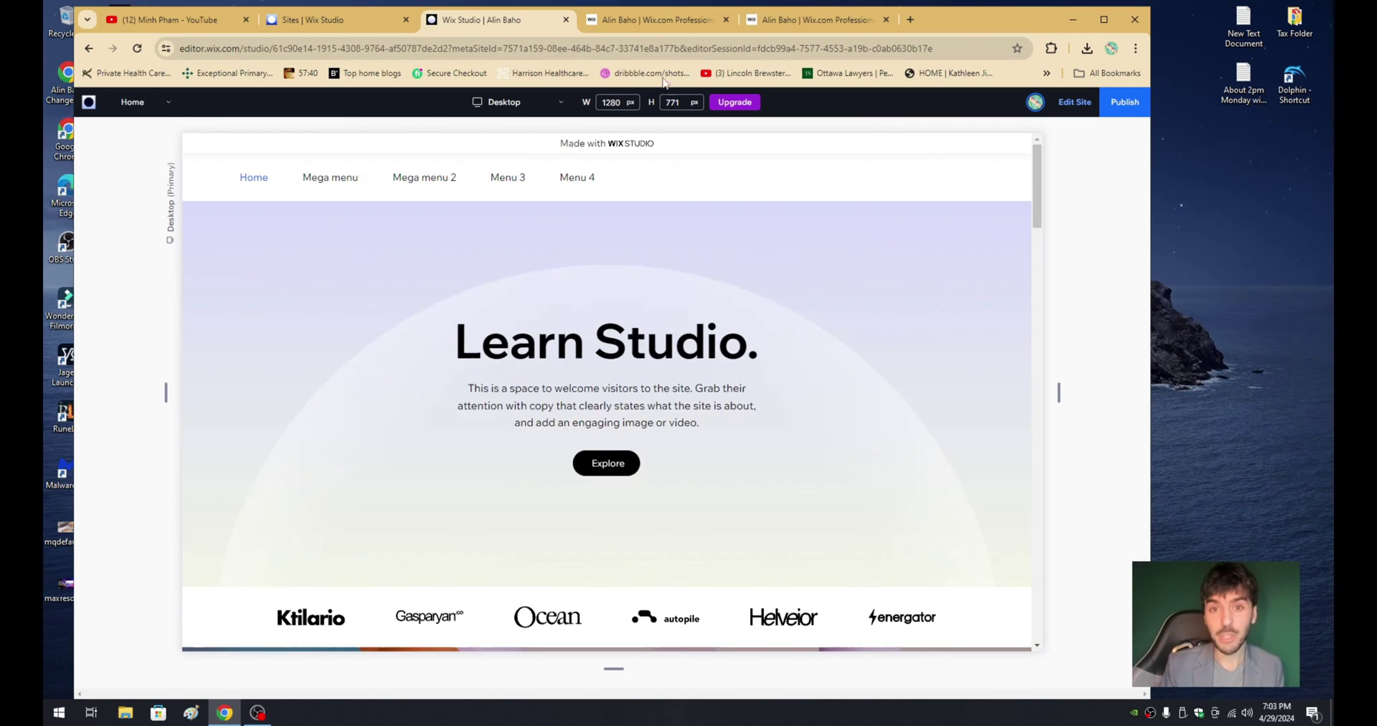
# - Examine the Mega menu dropdown on the published site and compare it with Menu 3's dropdown in the site preview
pyautogui.click(654, 19)
pyautogui.moveTo(259, 147)
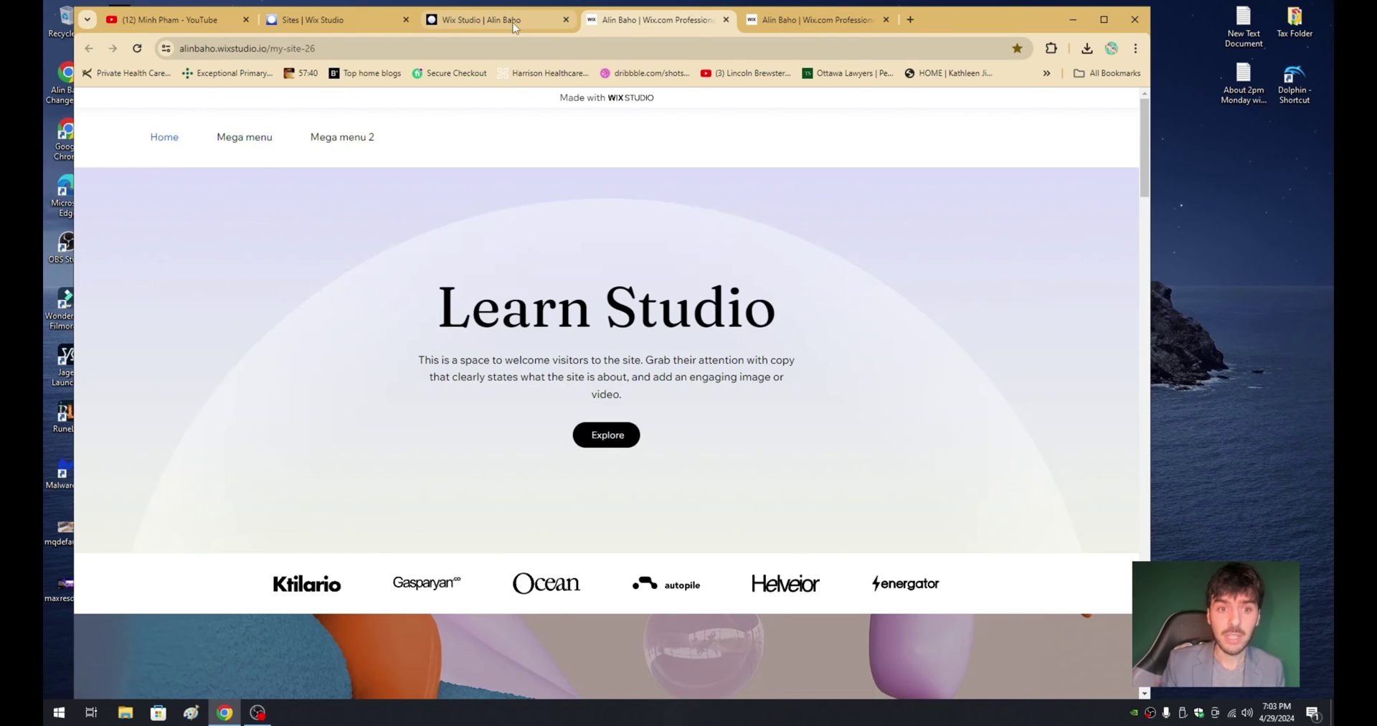
pyautogui.click(502, 21)
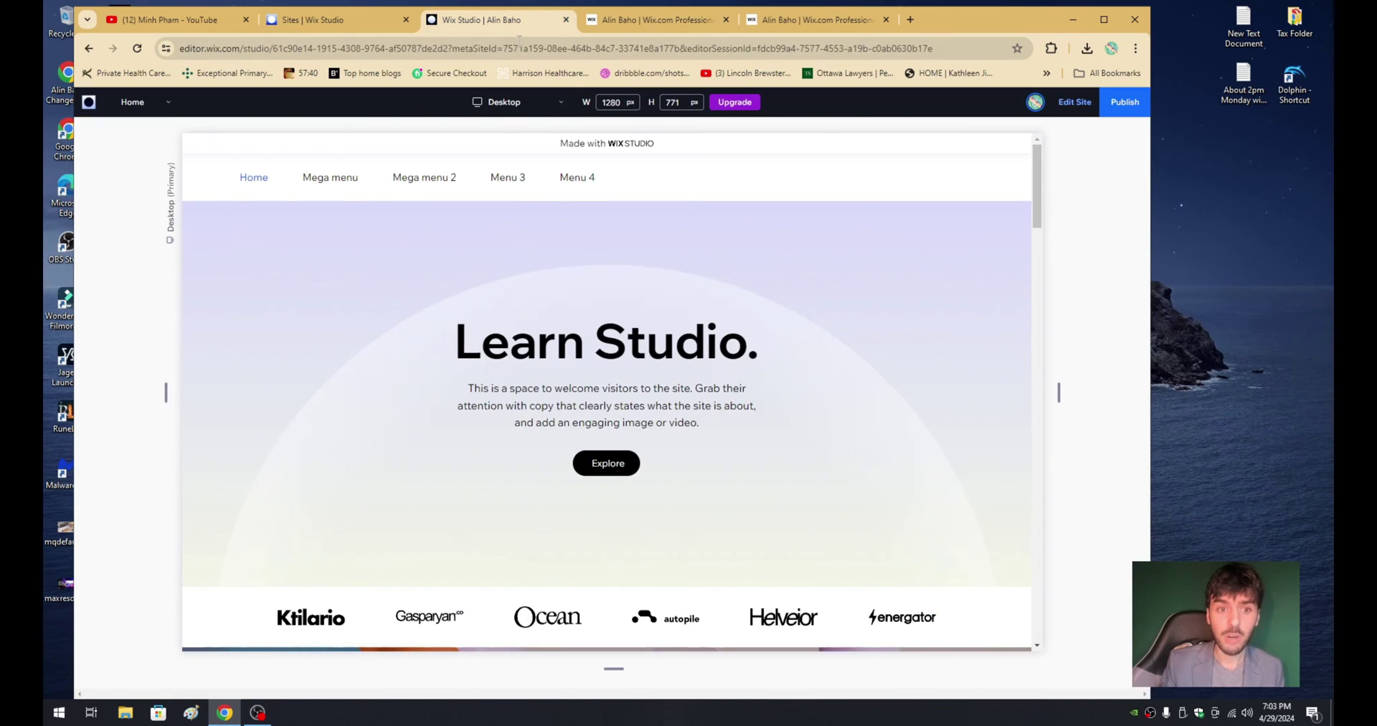
pyautogui.moveTo(520, 188)
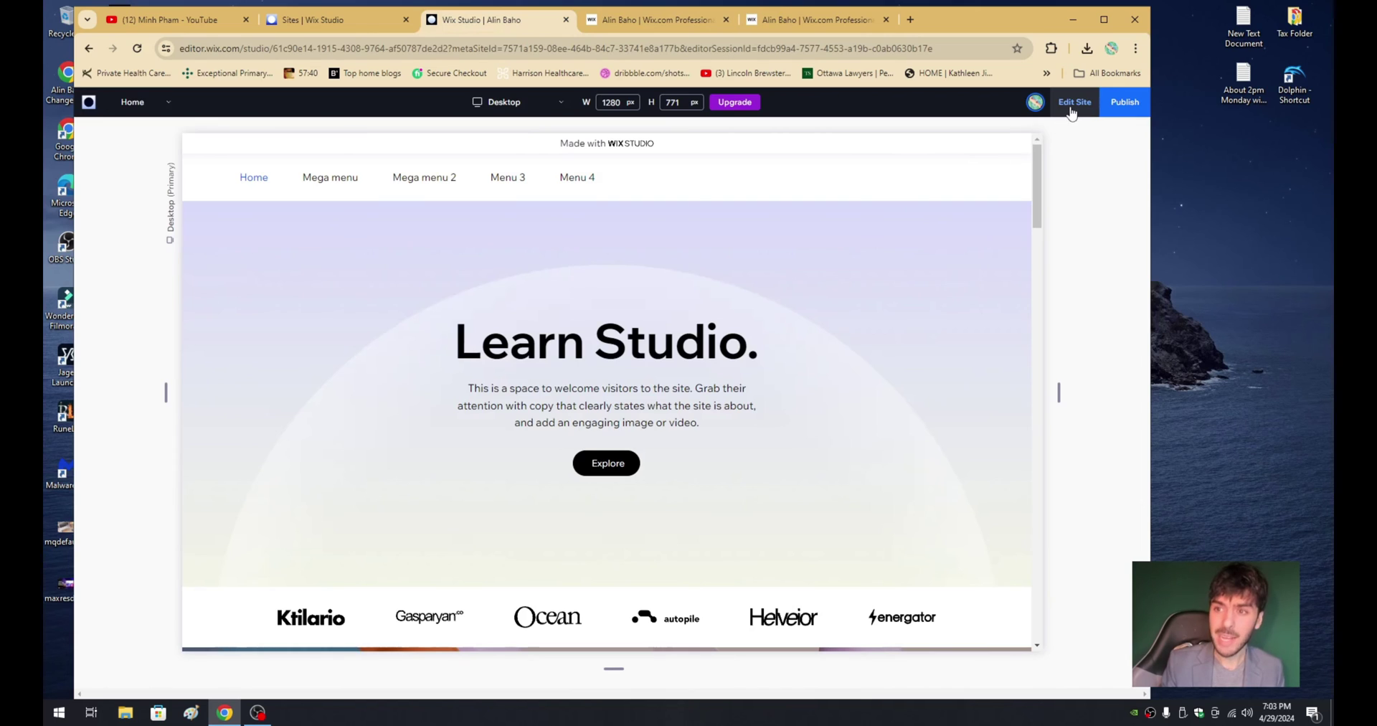
# - Return to editing the site and open Menu 3's mega menu container for editing
pyautogui.click(1074, 102)
pyautogui.click(283, 237)
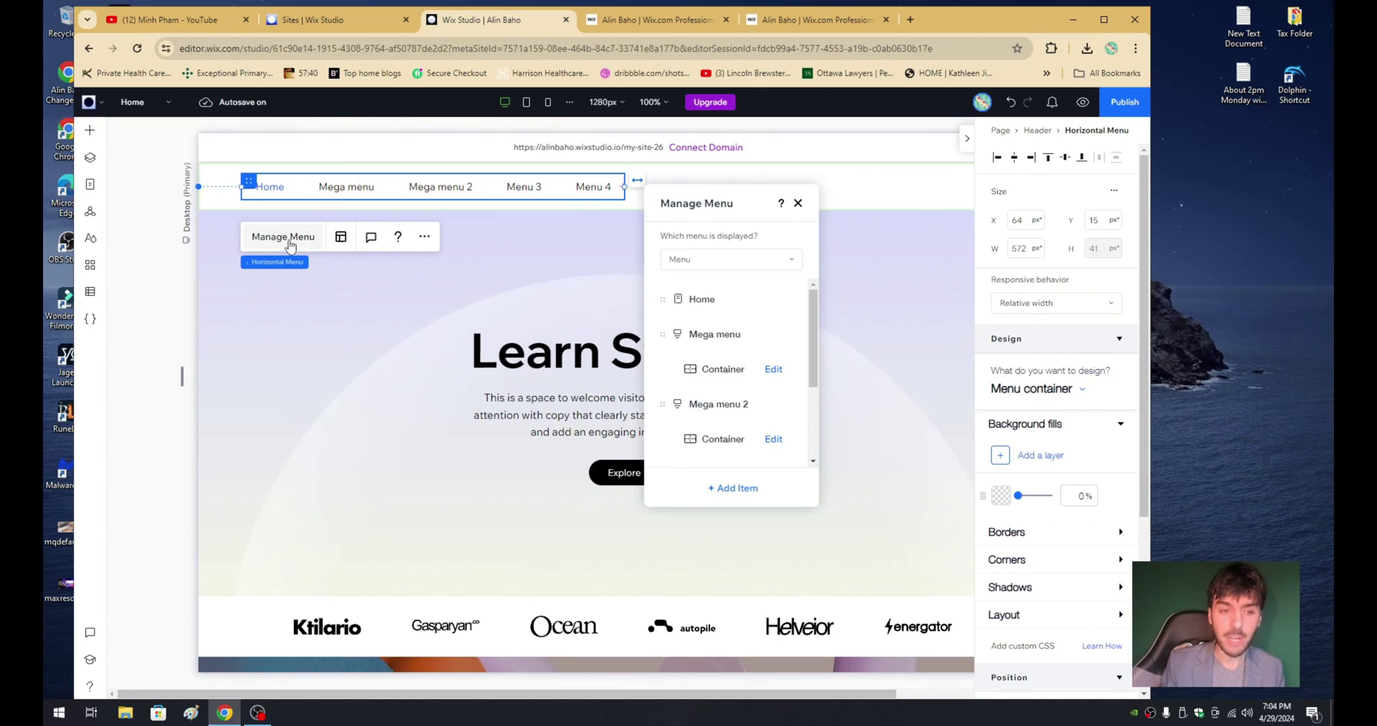
pyautogui.scroll(-3, 775, 387)
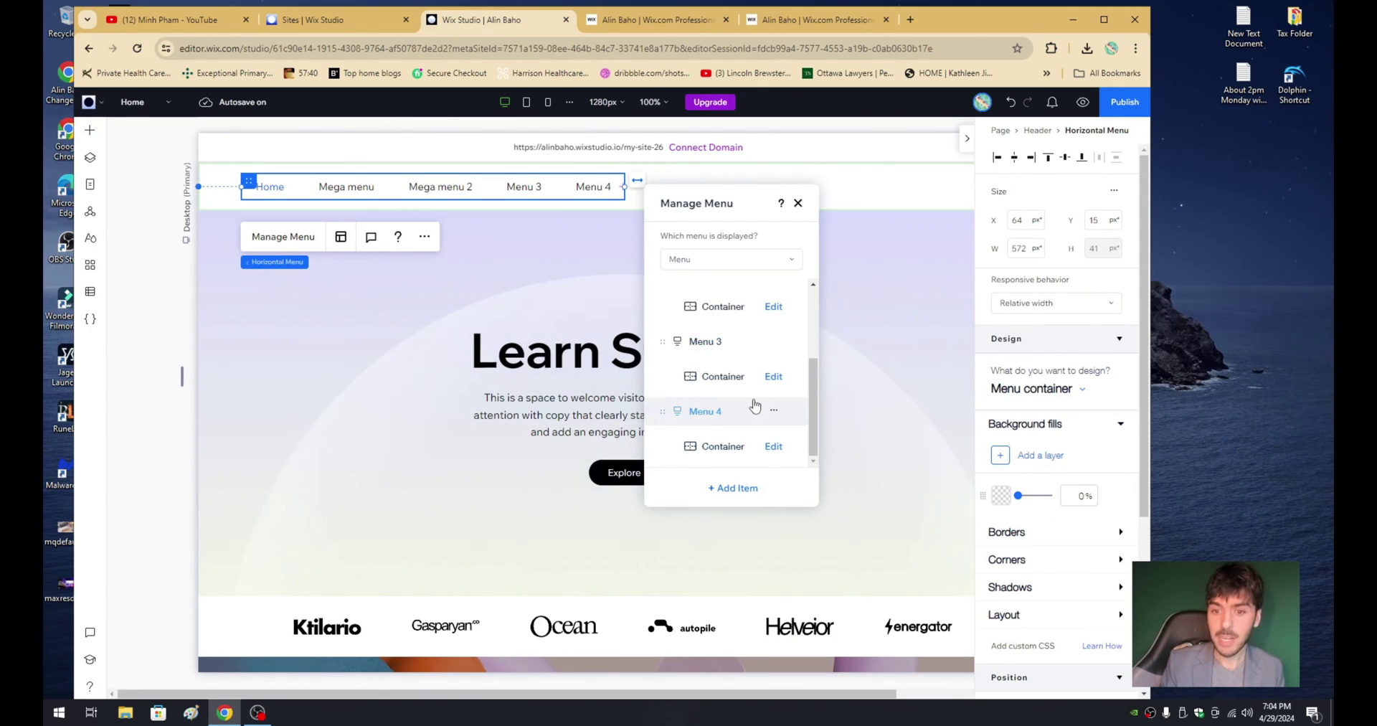
pyautogui.click(773, 377)
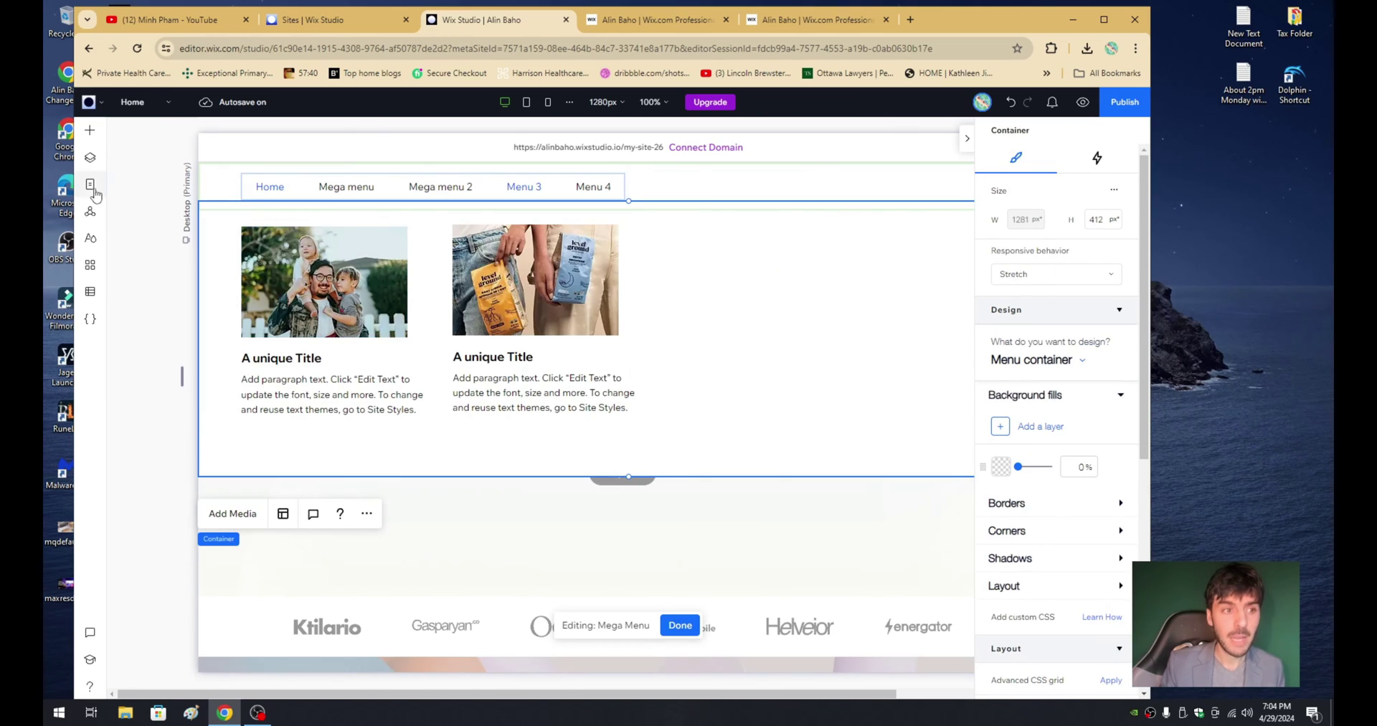
# - Add a button below the first column's paragraph and change its text to "Shop Products"
pyautogui.click(90, 133)
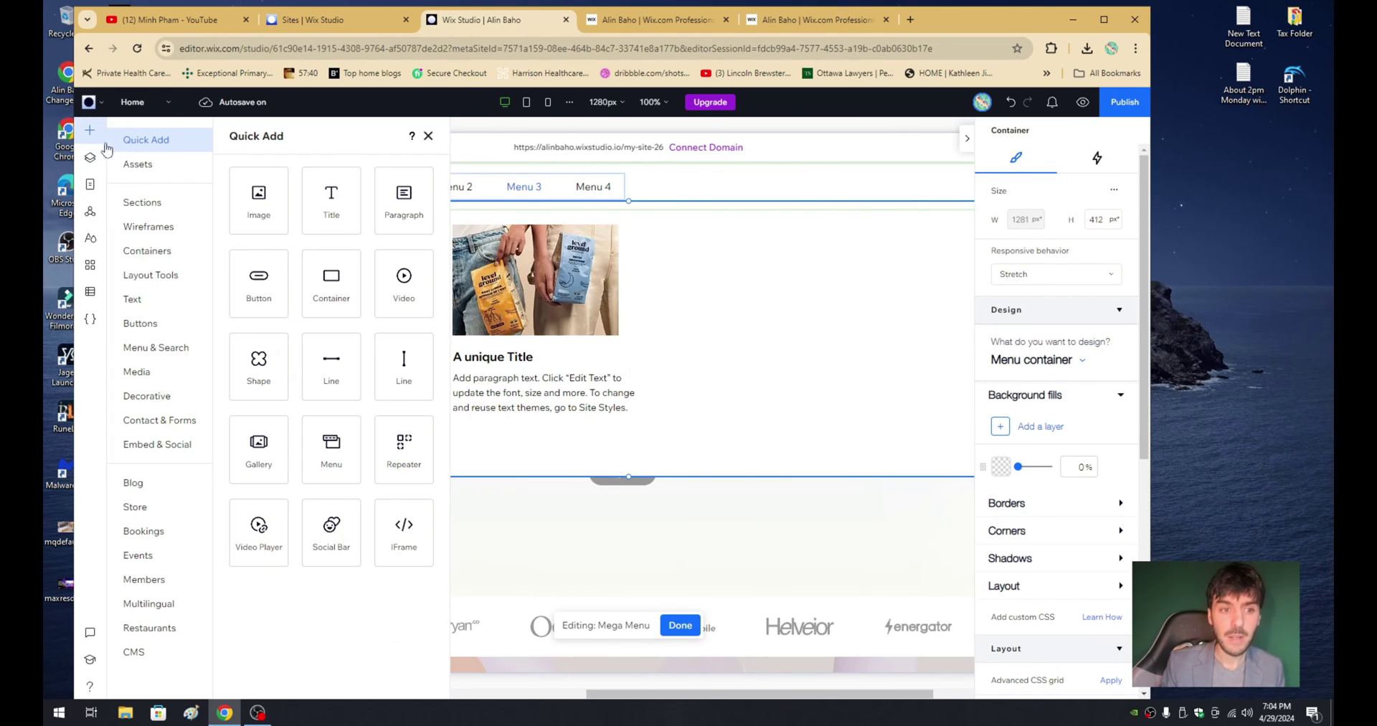
pyautogui.moveTo(258, 284); pyautogui.dragTo(282, 438)
pyautogui.click(309, 443)
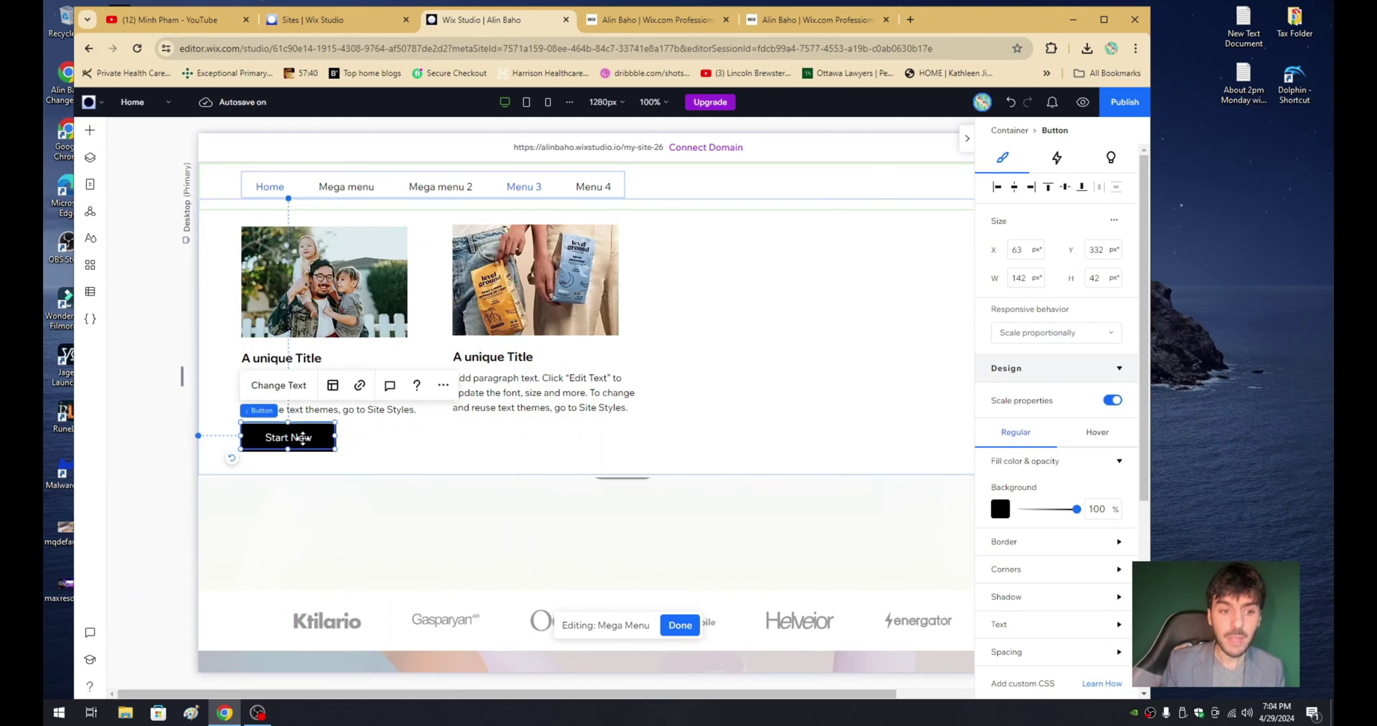
pyautogui.click(295, 387)
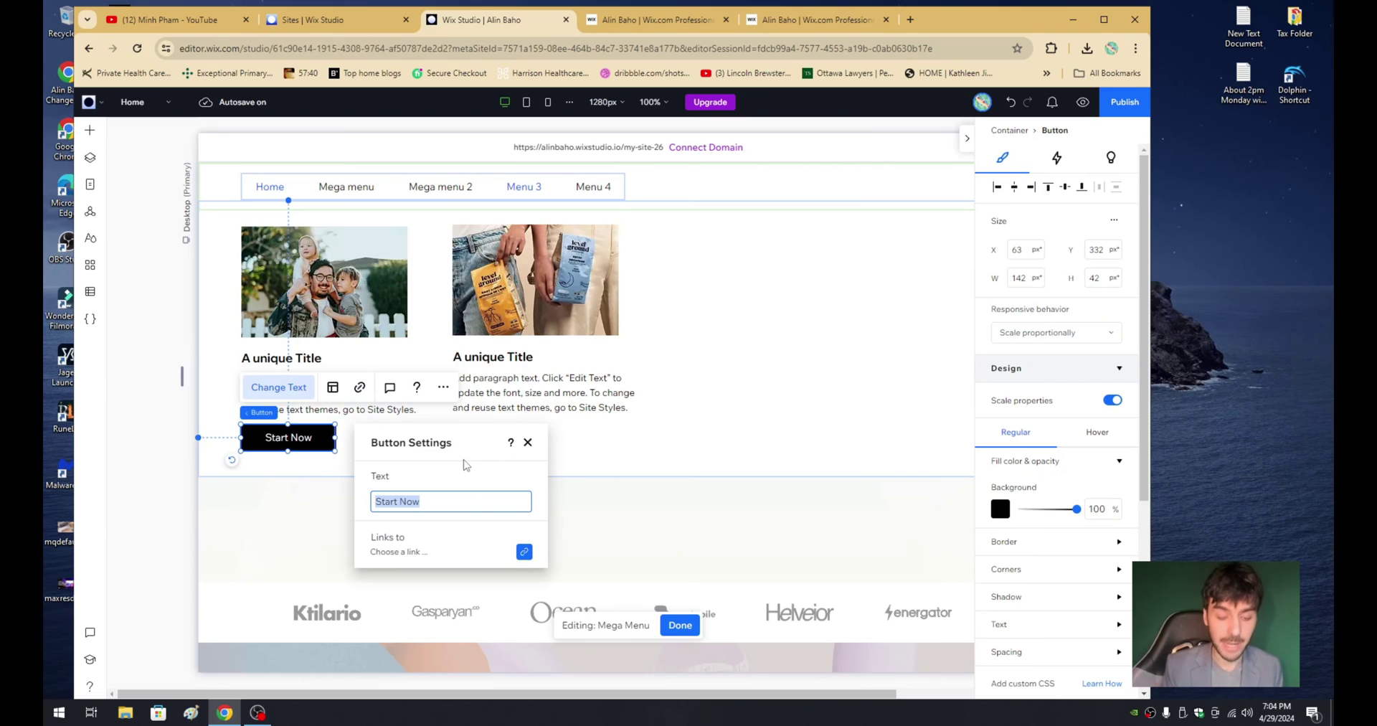
pyautogui.write('Shop Products')
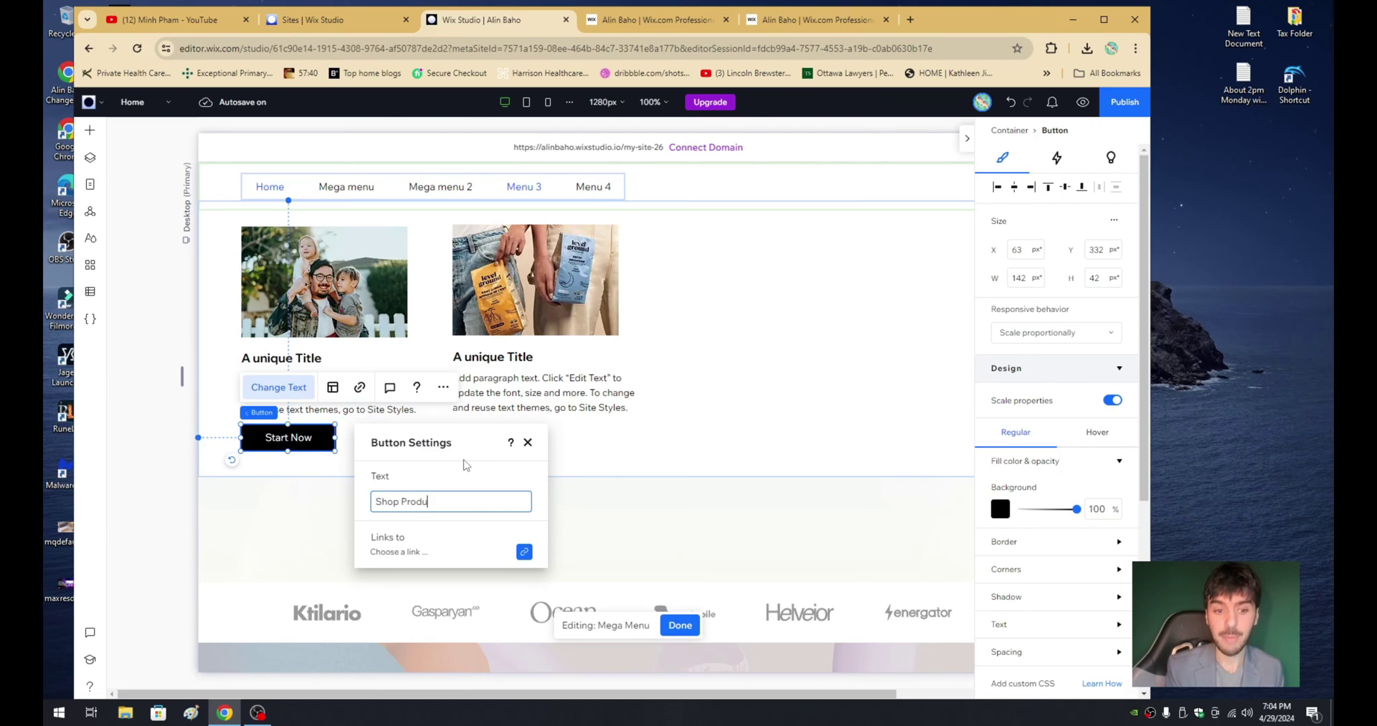
# - Link the Shop Products button to the Home page and close its settings
pyautogui.click(450, 552)
pyautogui.click(667, 329)
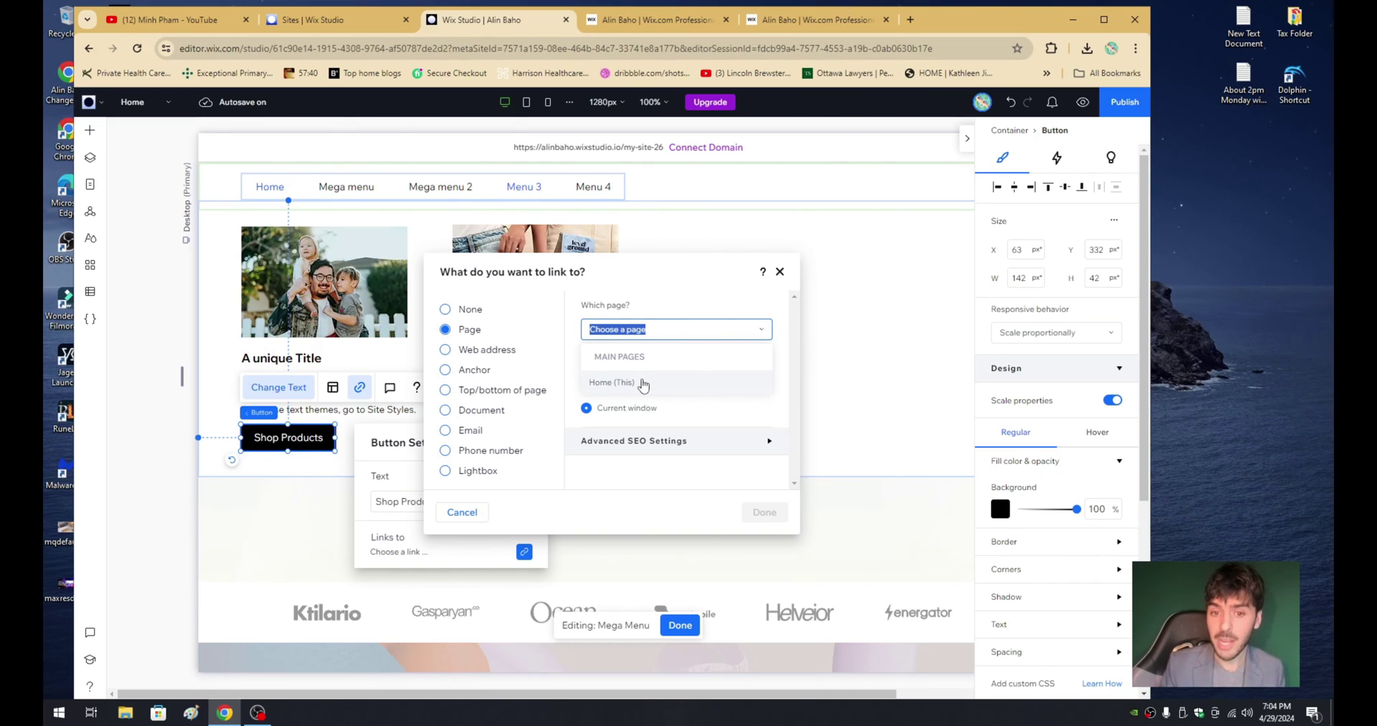
pyautogui.click(642, 384)
pyautogui.click(765, 511)
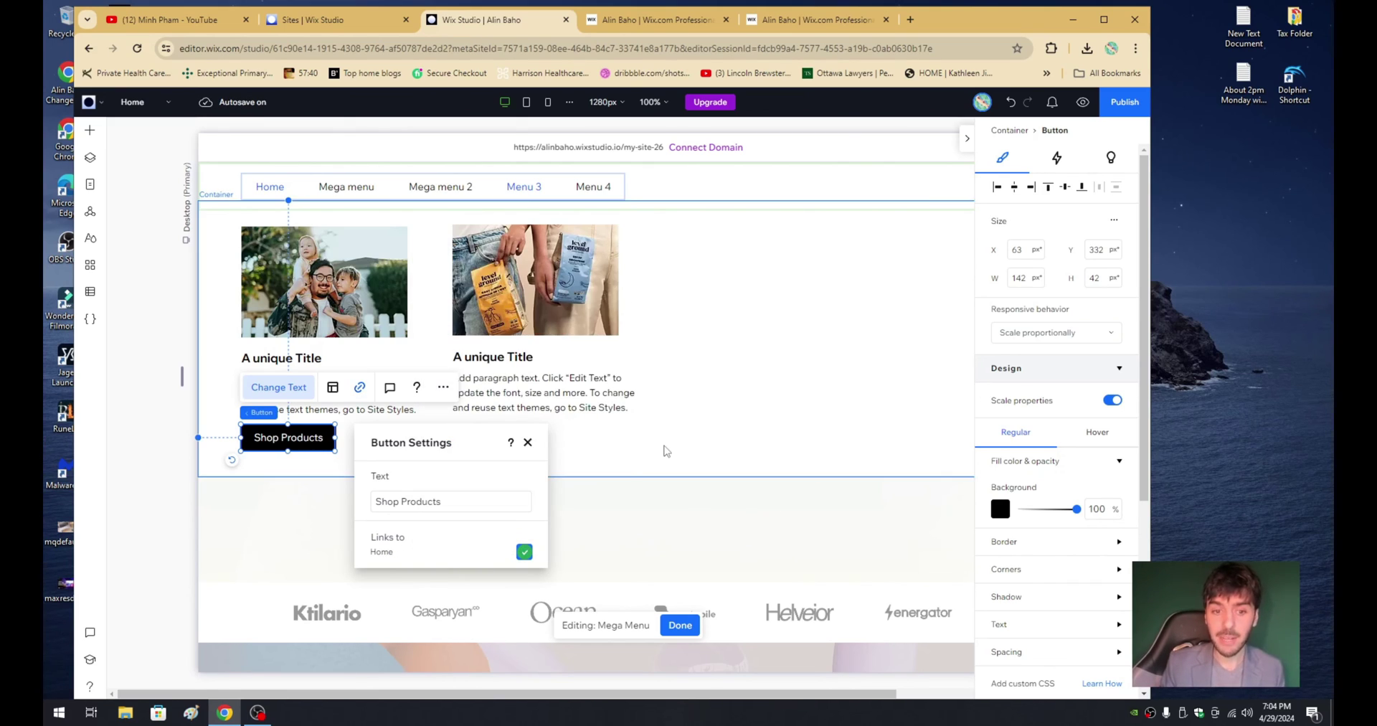
pyautogui.click(664, 450)
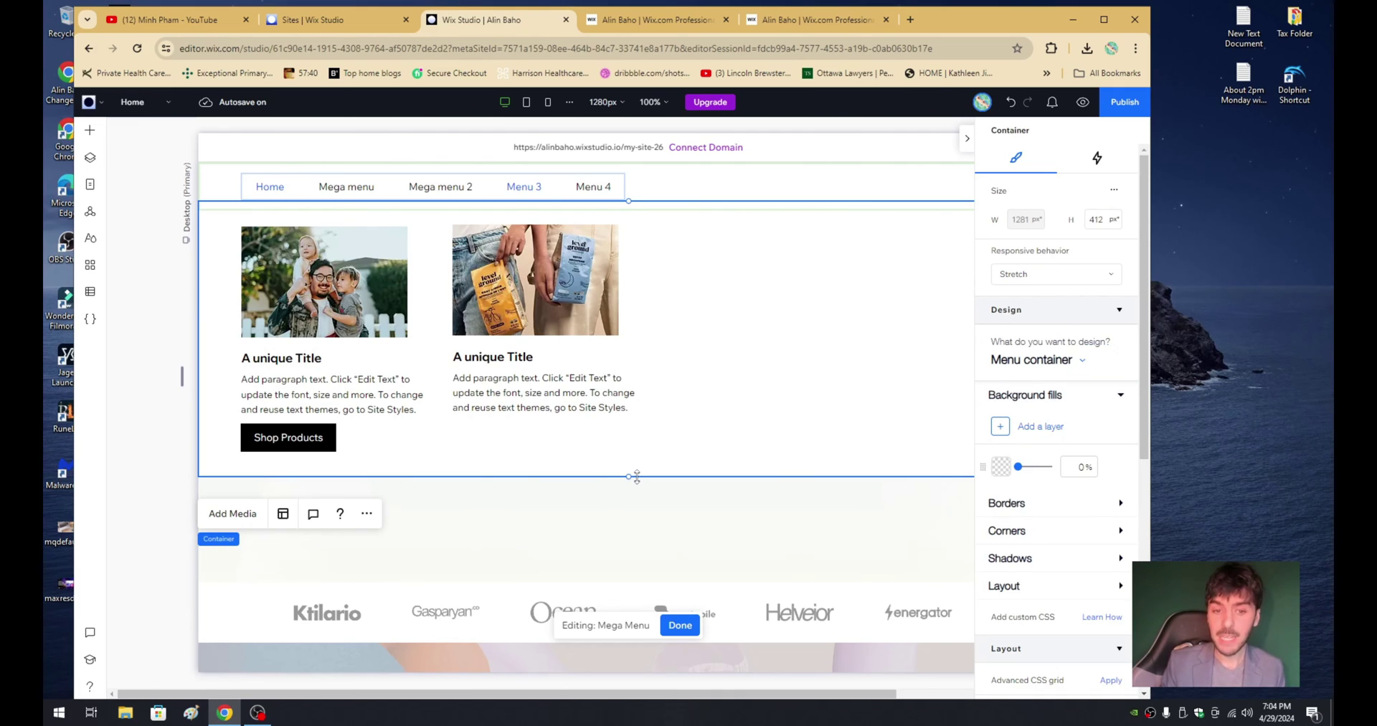
# - Extend Menu 3's container downward and move the Shop Products button down to about Y 353 px
pyautogui.moveTo(636, 477); pyautogui.dragTo(644, 538)
pyautogui.click(294, 441)
pyautogui.moveTo(294, 440); pyautogui.dragTo(295, 454)
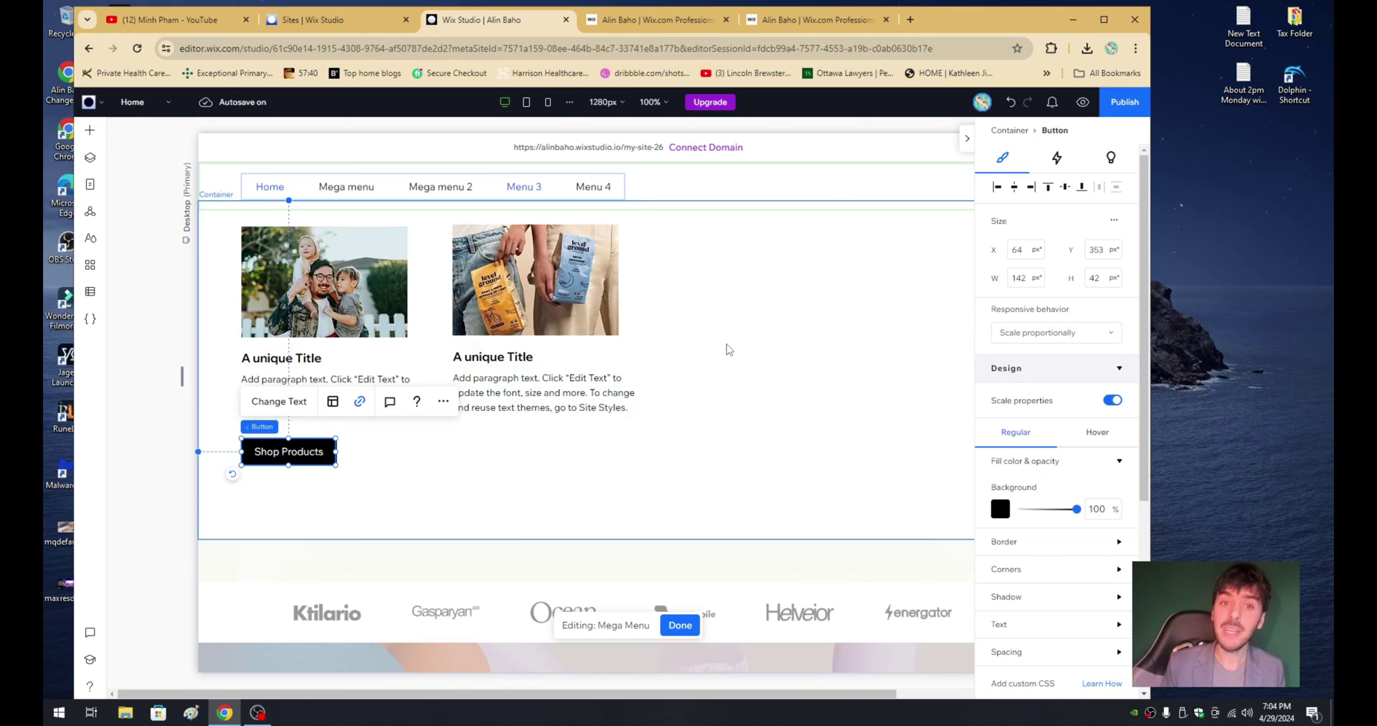
# - Examine the Mega menu and Mega menu 2 dropdowns on the published site and return to the editor
pyautogui.click(608, 150)
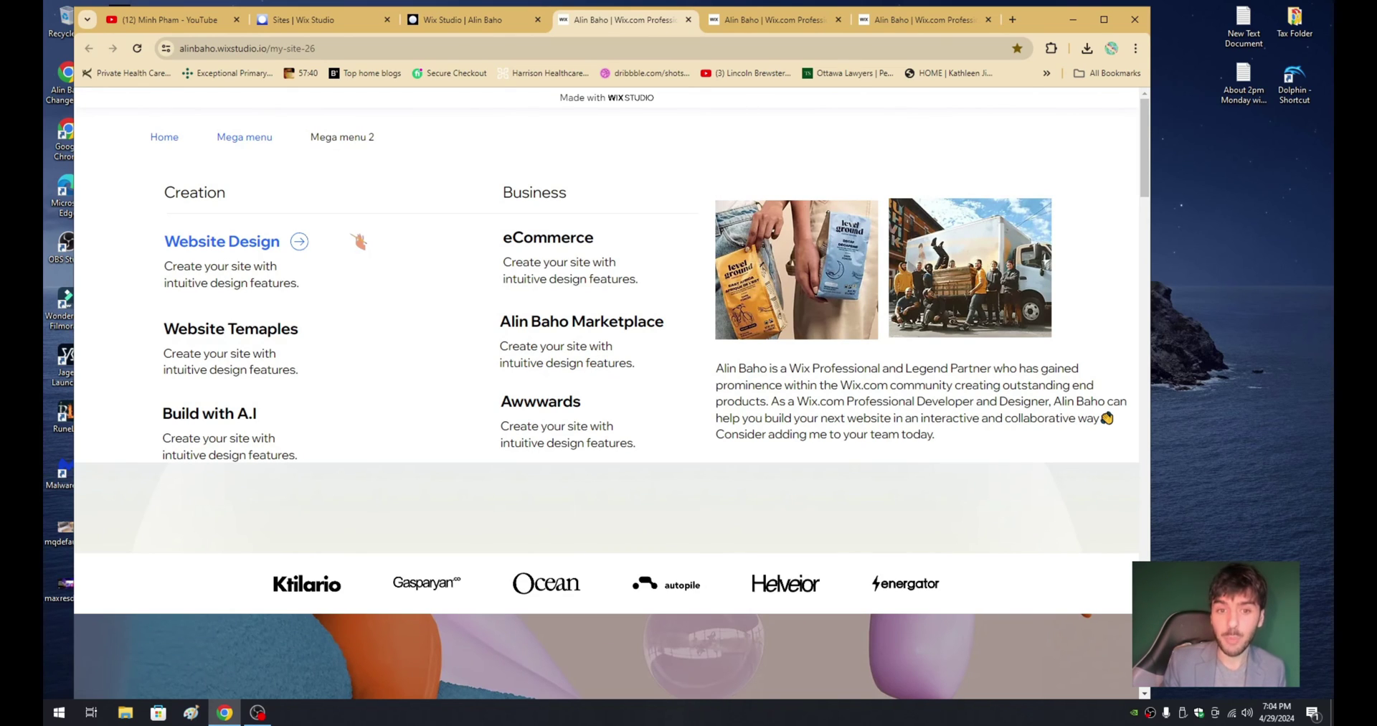
pyautogui.moveTo(341, 146)
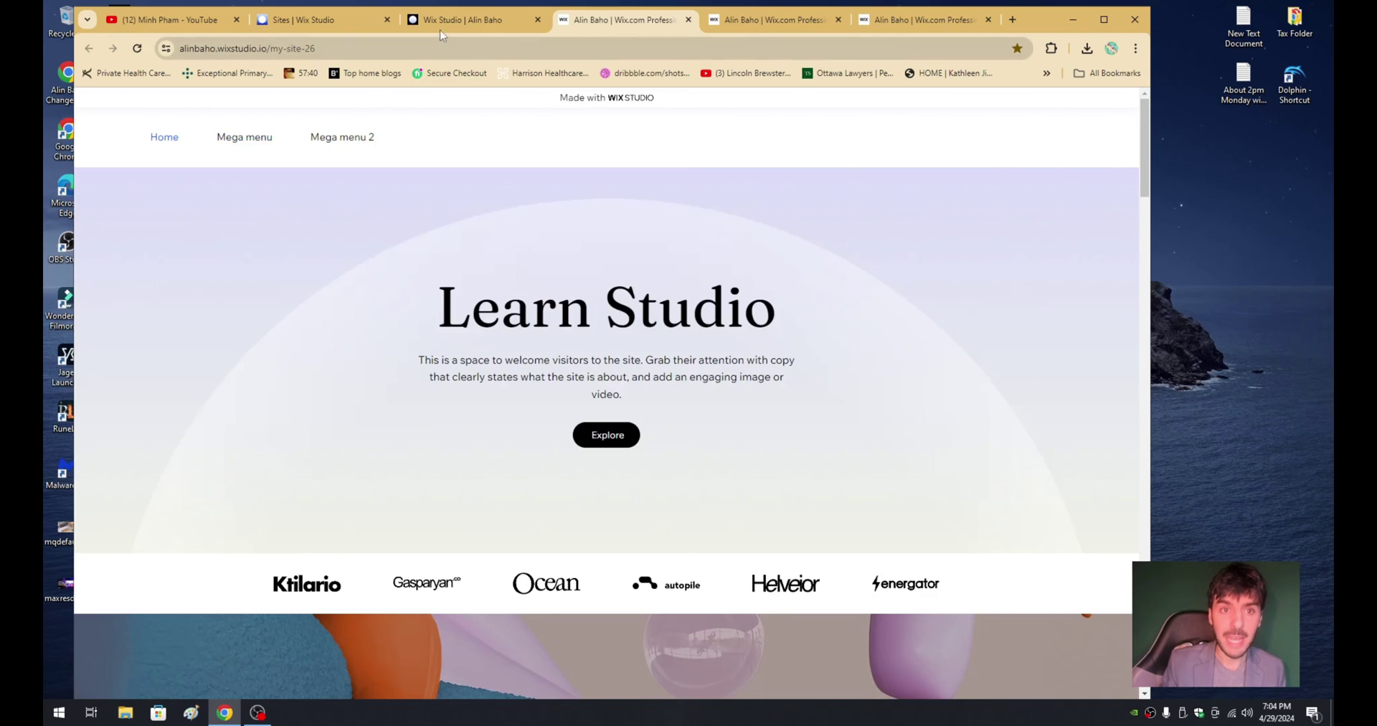
pyautogui.click(441, 22)
# - Add another mega menu item to the header menu and name it "Name of Menu Item"
pyautogui.click(433, 197)
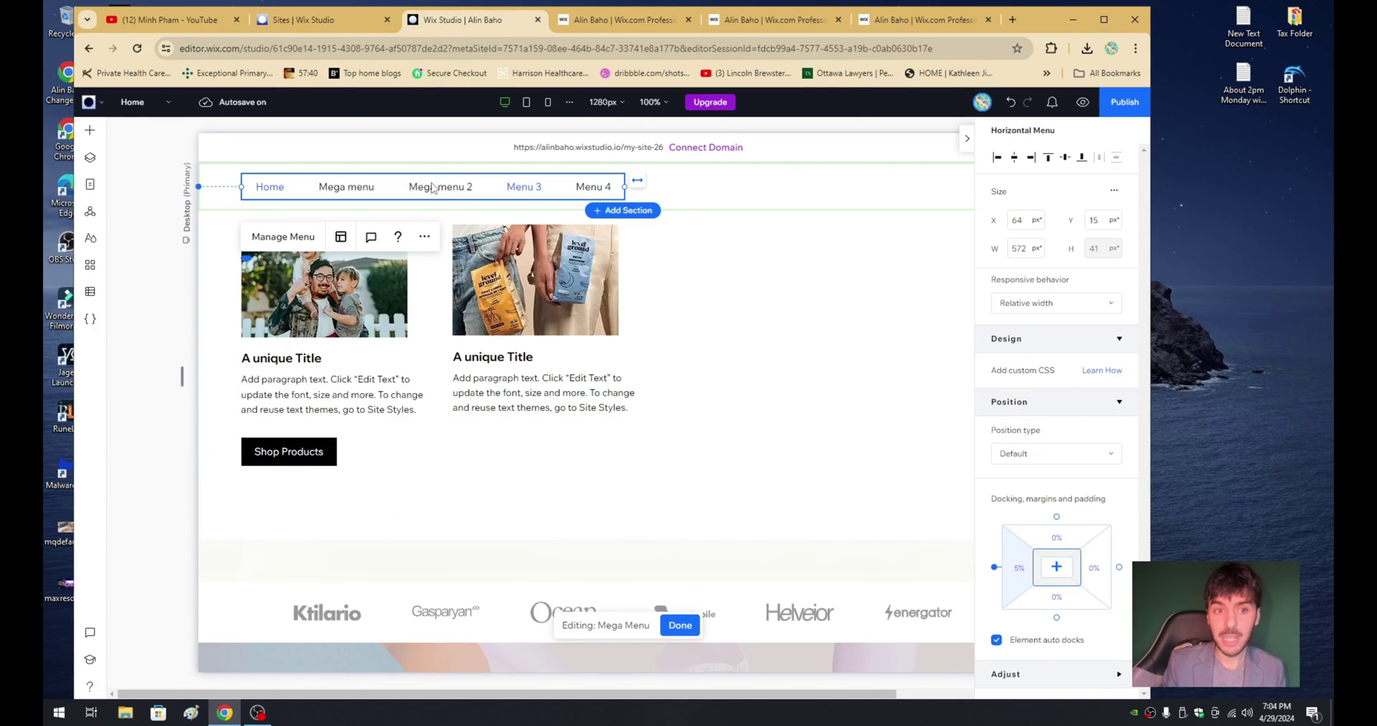
pyautogui.click(291, 239)
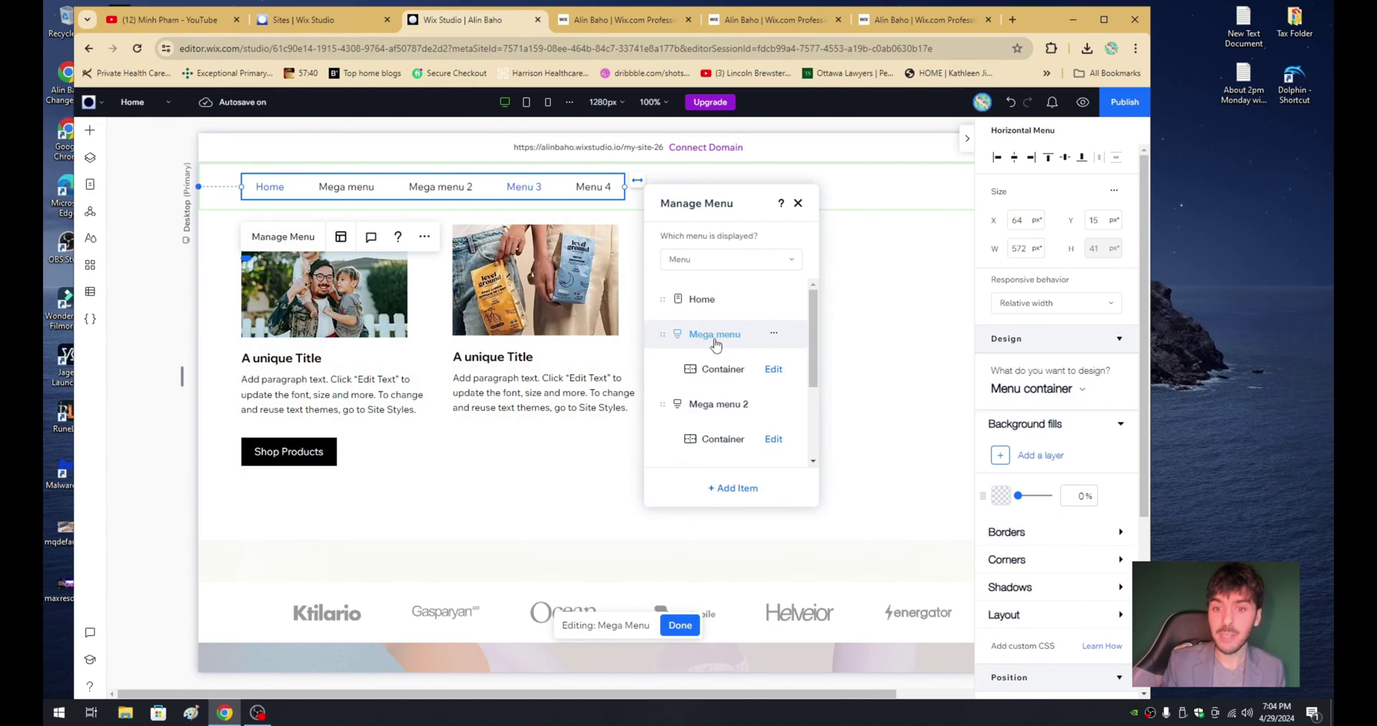
pyautogui.click(724, 487)
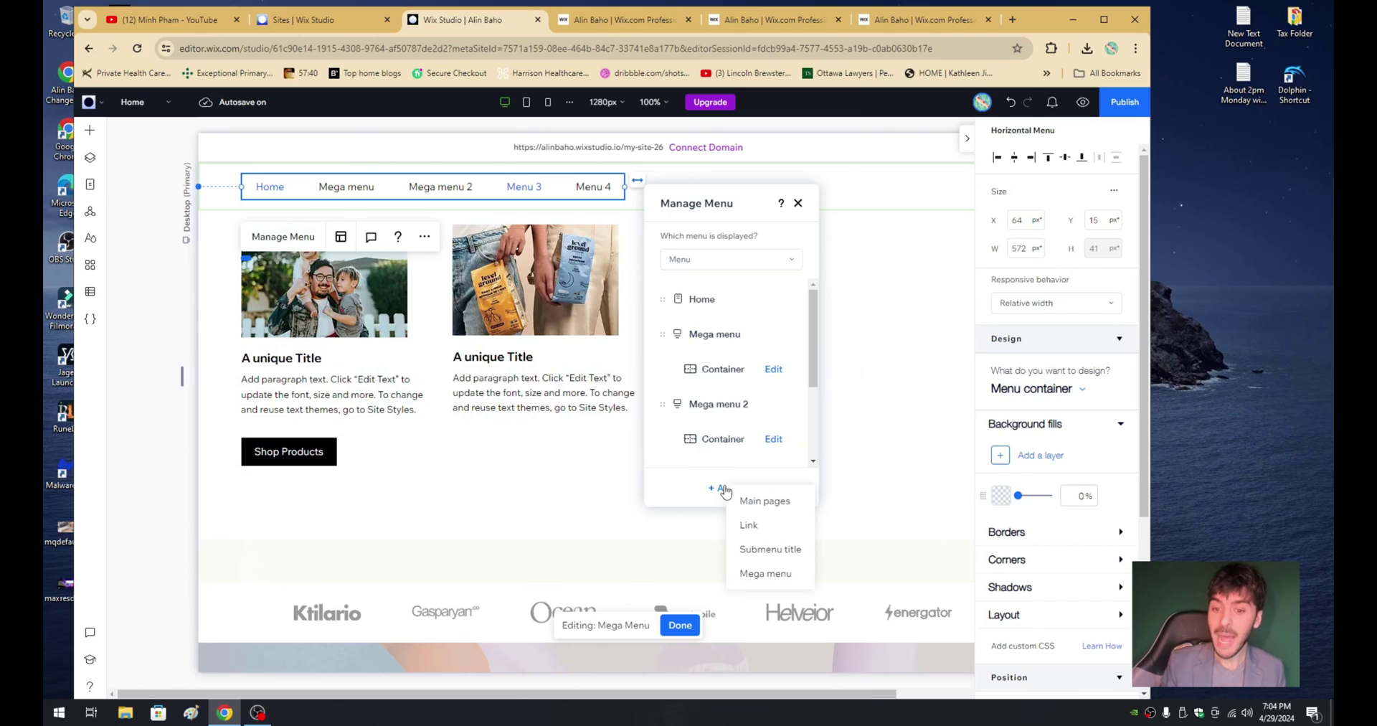
pyautogui.click(782, 574)
pyautogui.write('Na')
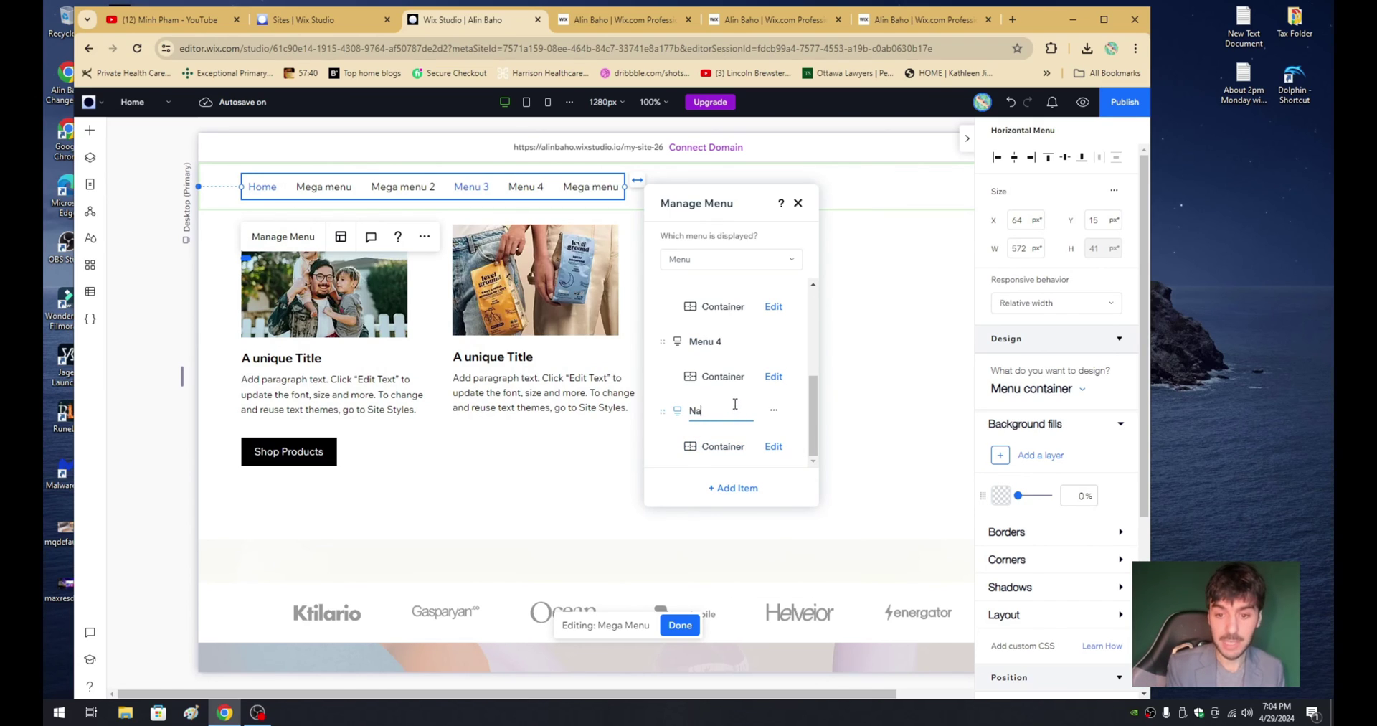
pyautogui.write('me of Menu Item')
pyautogui.press('Return')
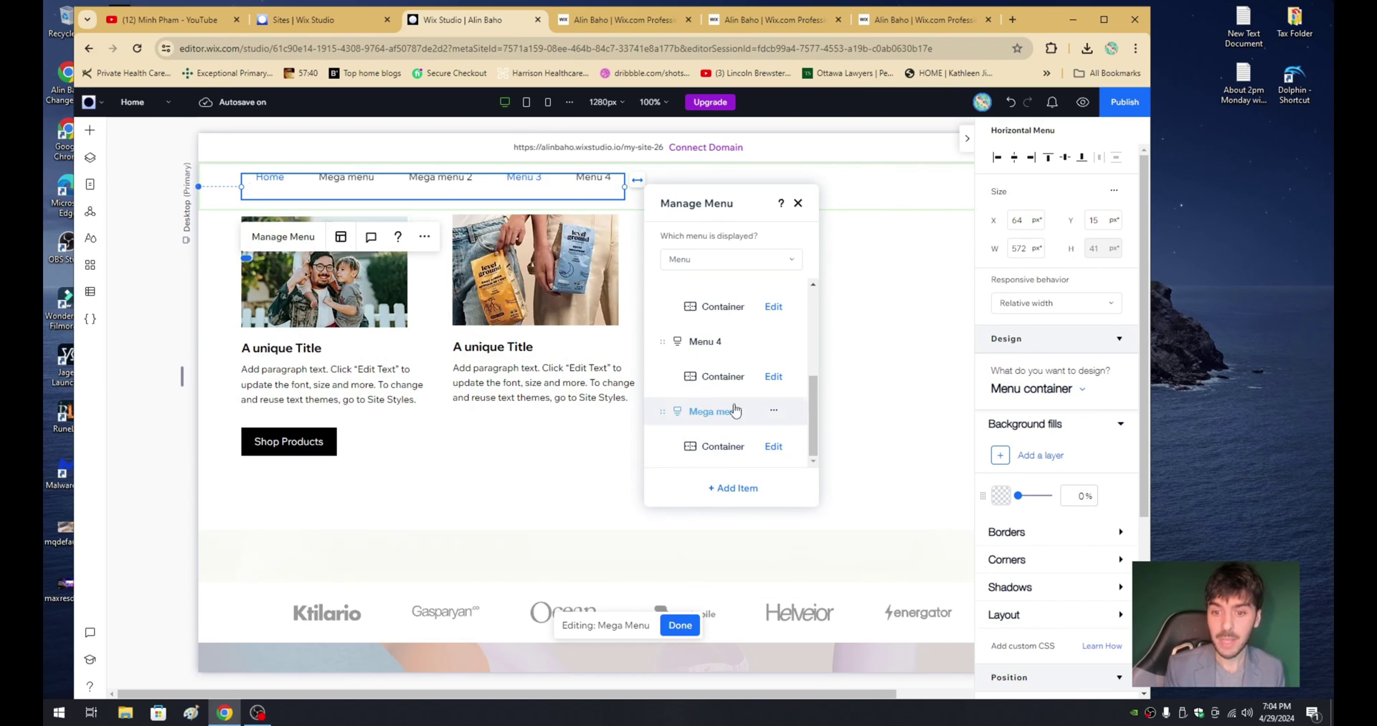
# - Leave mega menu editing and widen the header menu to about 680 px so all its items fit on one line
pyautogui.click(621, 363)
pyautogui.click(621, 363)
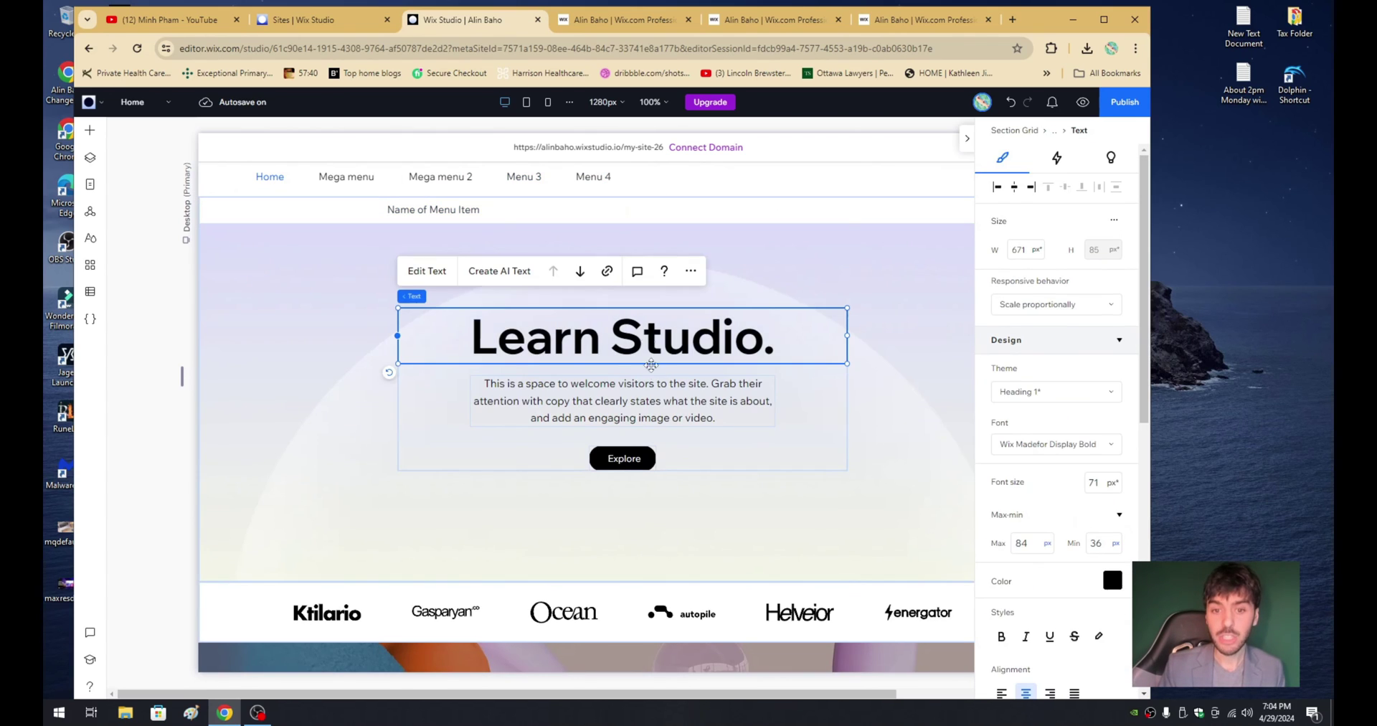
pyautogui.click(541, 191)
pyautogui.moveTo(625, 193); pyautogui.dragTo(697, 187)
pyautogui.click(766, 192)
# - Open the mega menu container of "Name of Menu Item" for editing and increase its height to about 471 px
pyautogui.click(553, 183)
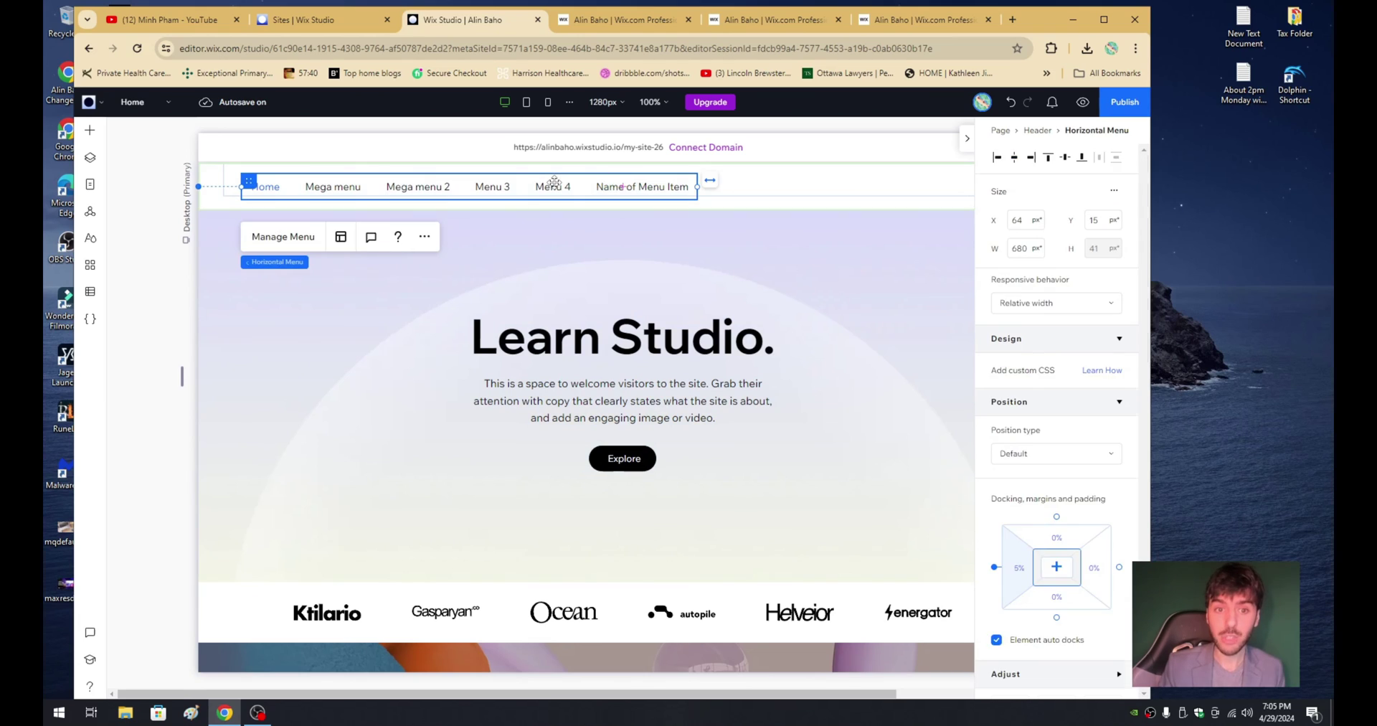
pyautogui.click(283, 236)
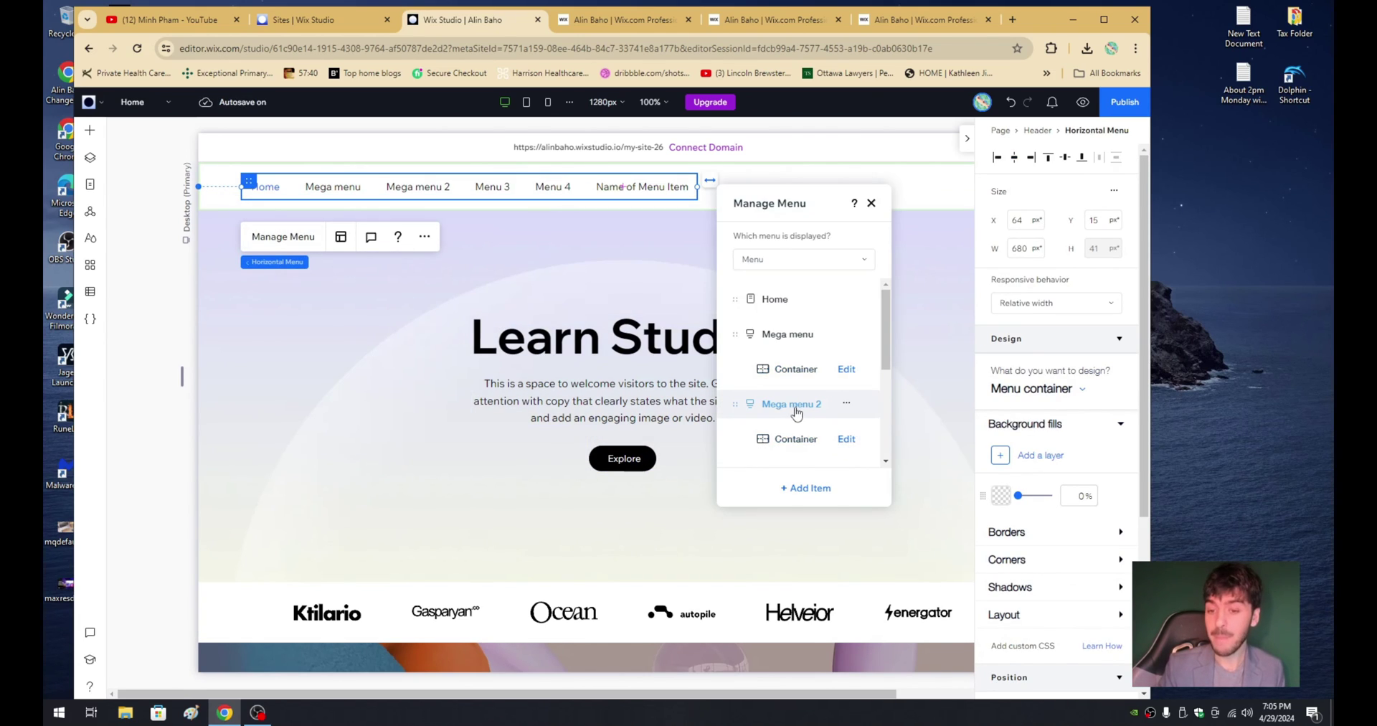
pyautogui.scroll(-3, 793, 407)
pyautogui.click(847, 446)
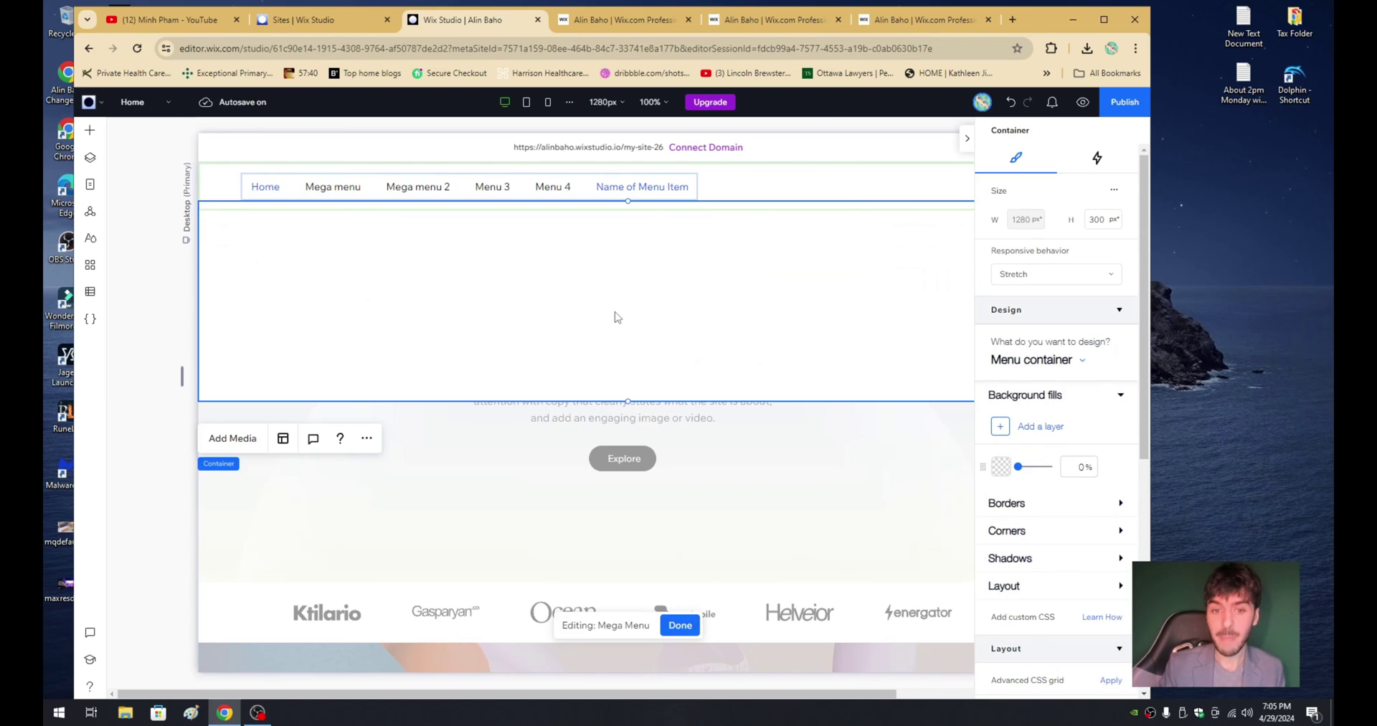
pyautogui.moveTo(628, 398); pyautogui.dragTo(684, 509)
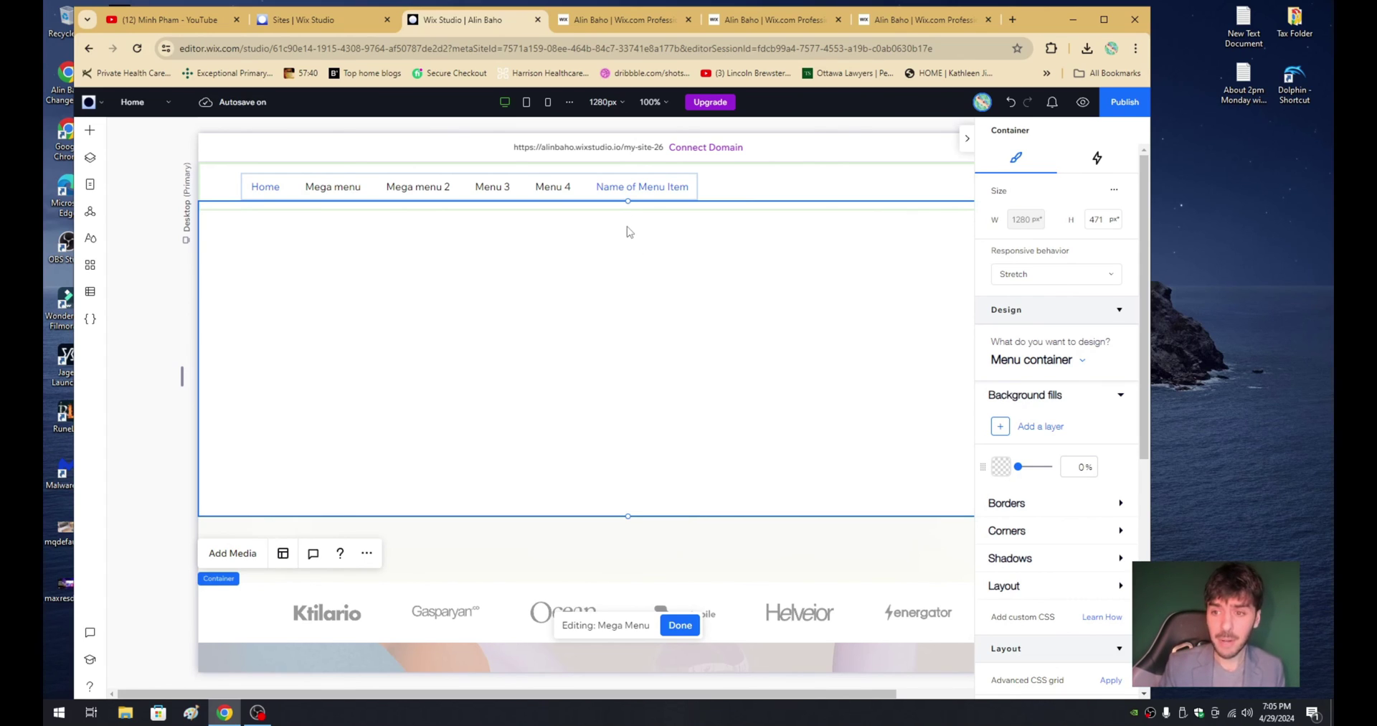
# - Compare the Mega menu and Mega menu 2 dropdown layouts on the published site
pyautogui.click(637, 22)
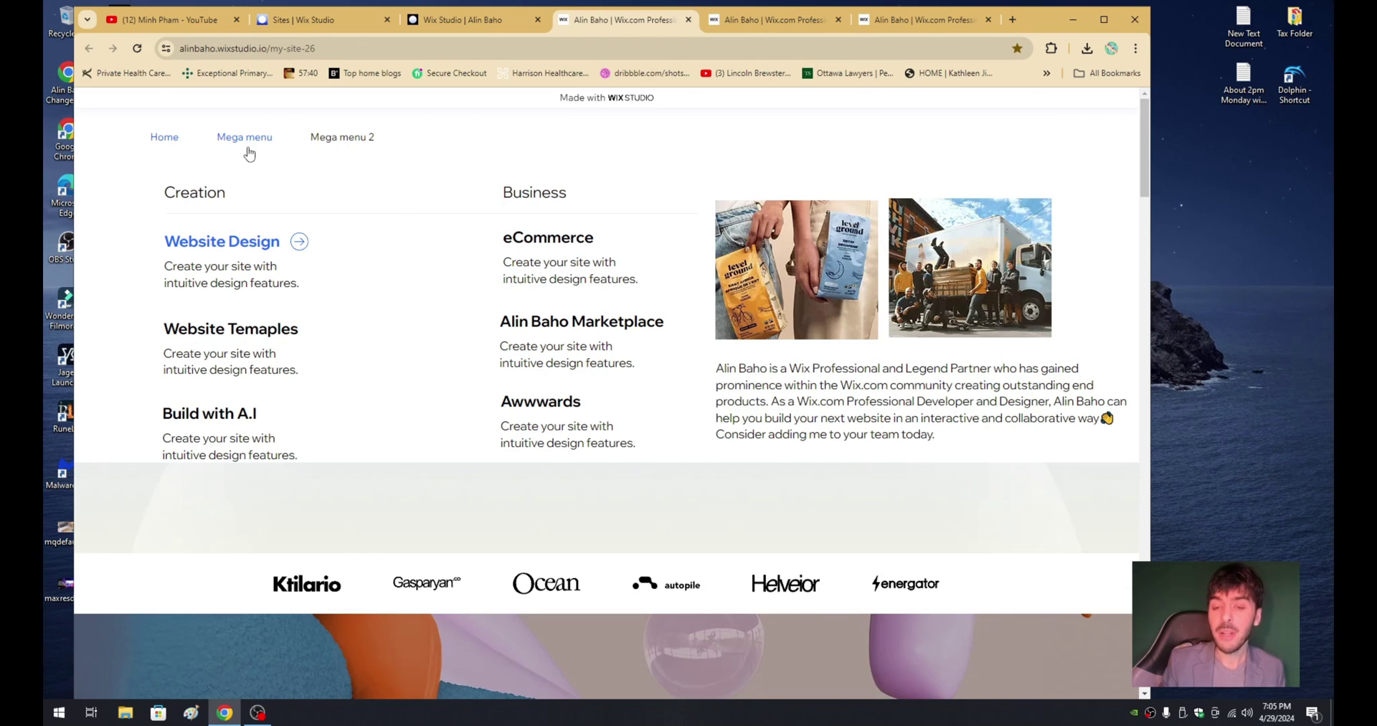
pyautogui.moveTo(326, 155)
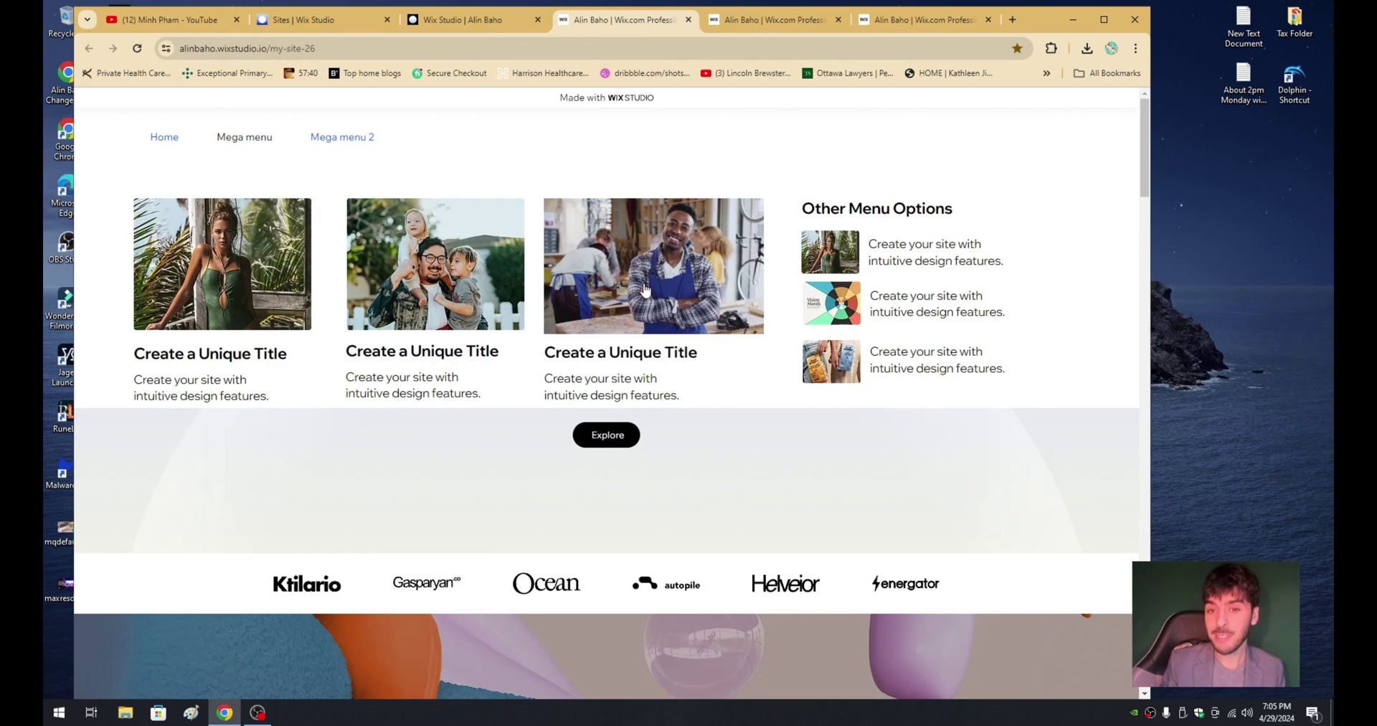
# - Return to the editor and look over the elements available to add to the empty mega menu container
pyautogui.click(341, 26)
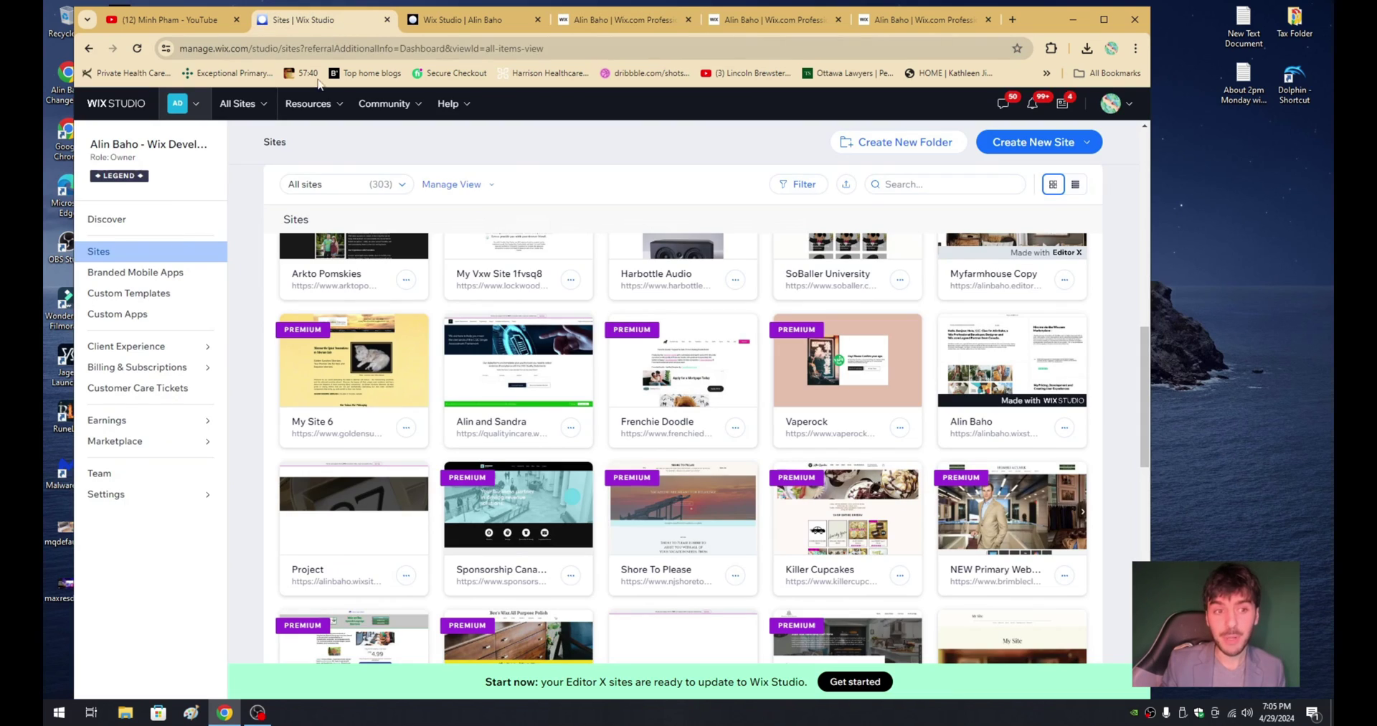
pyautogui.click(452, 21)
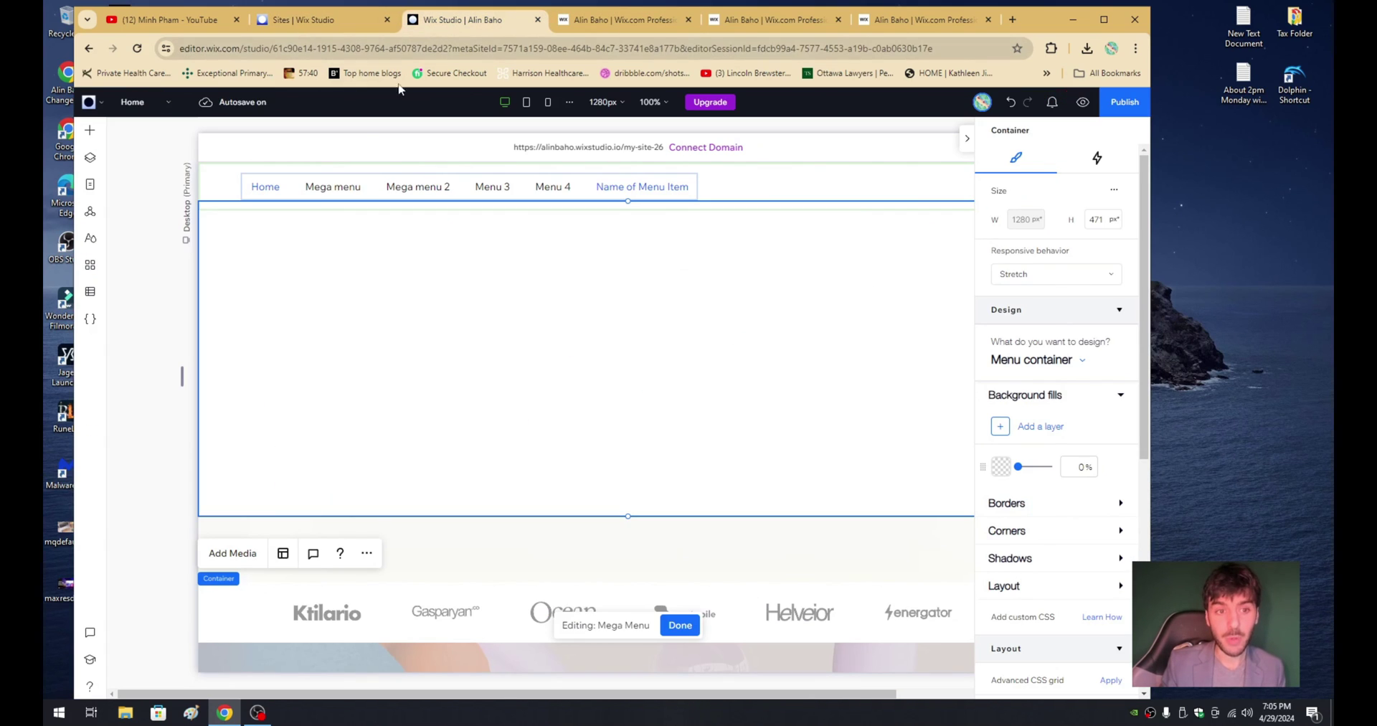
pyautogui.click(92, 132)
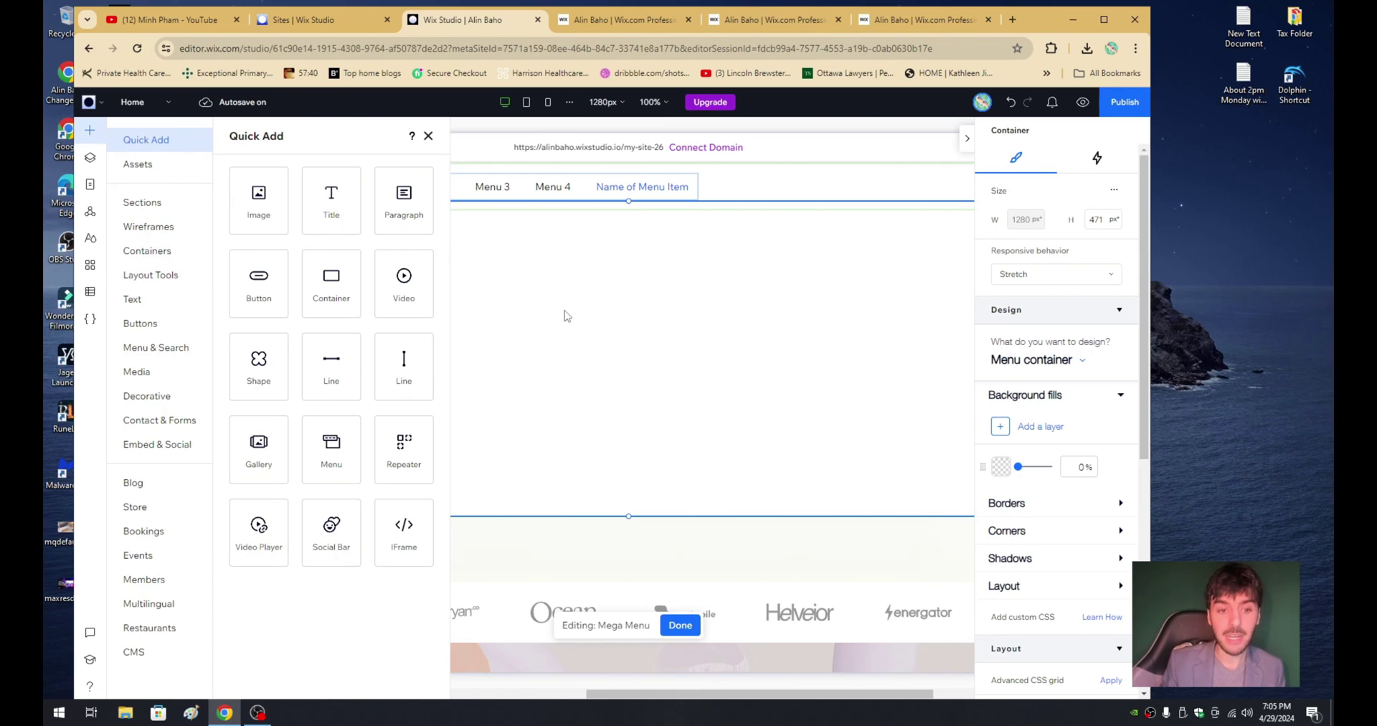
pyautogui.moveTo(404, 281); pyautogui.dragTo(603, 292)
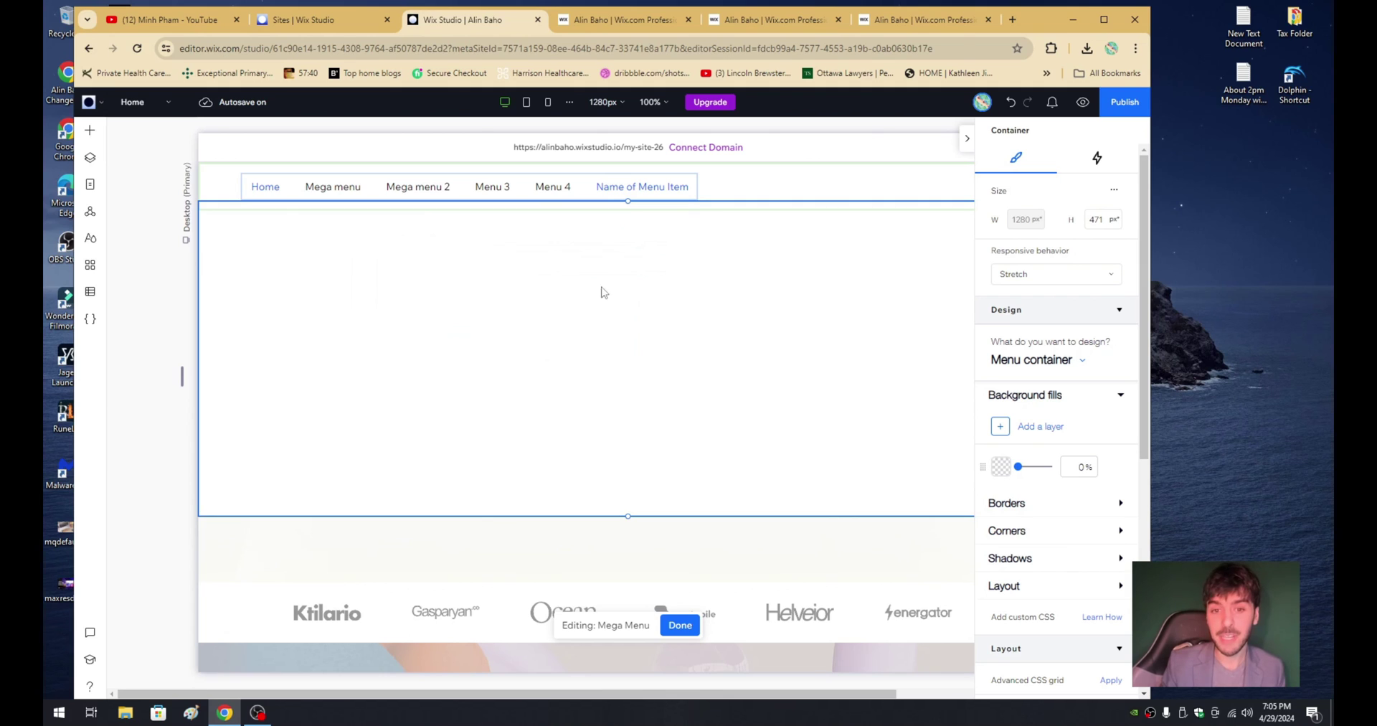
# - Go back to the published site and review the content of its Mega menu 2 and Mega menu dropdowns
pyautogui.click(639, 20)
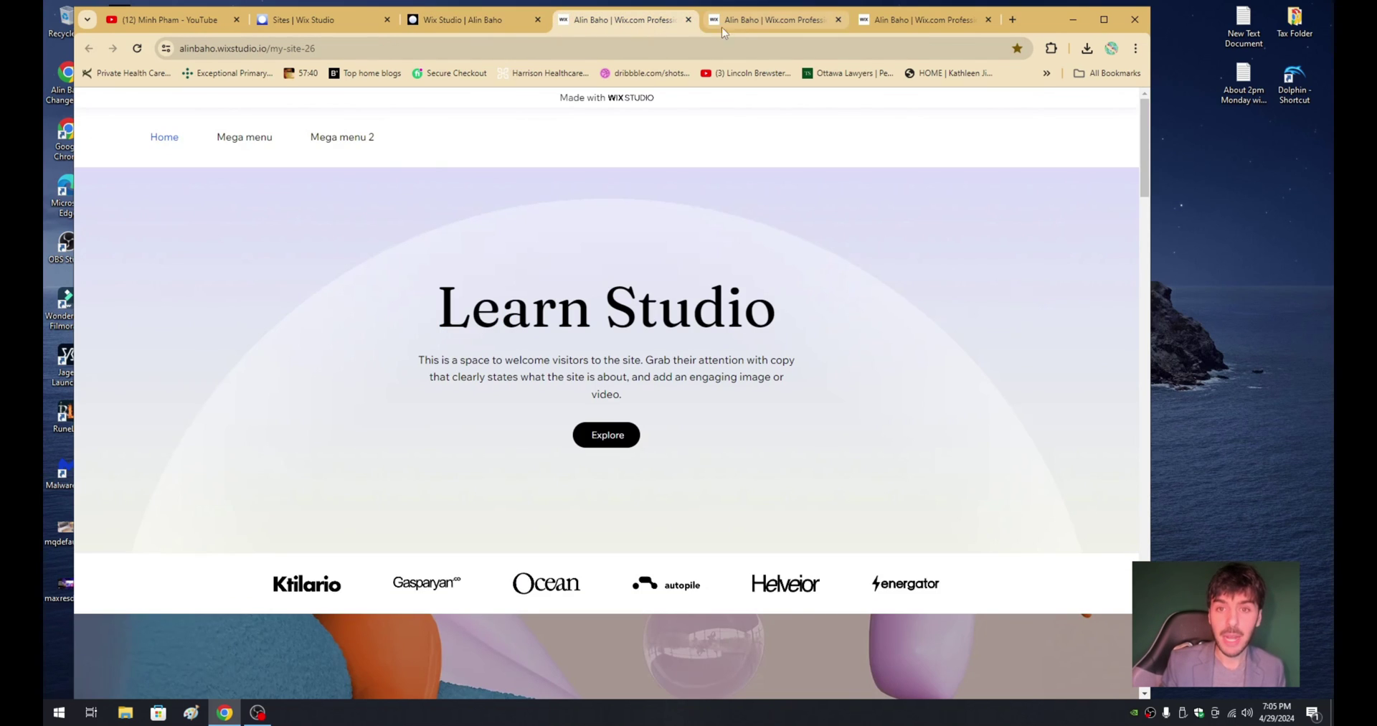
pyautogui.moveTo(366, 144)
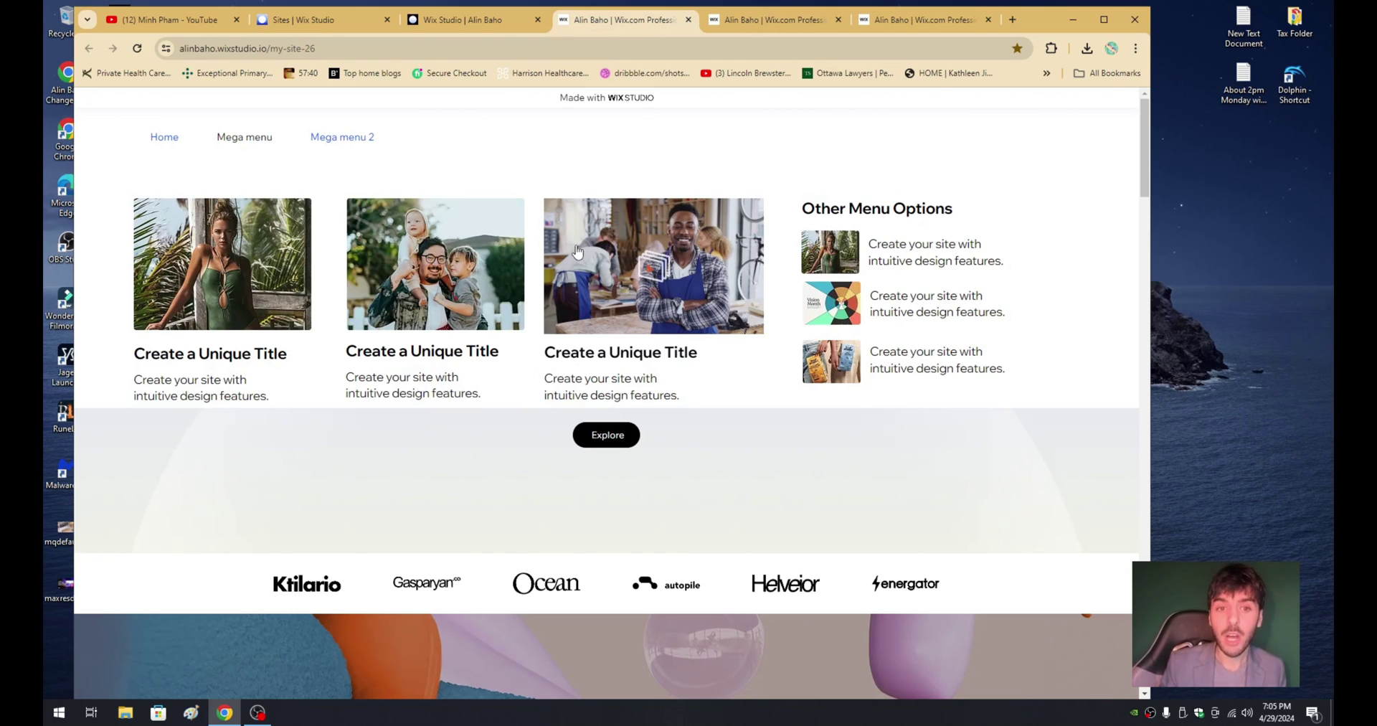
pyautogui.moveTo(278, 150)
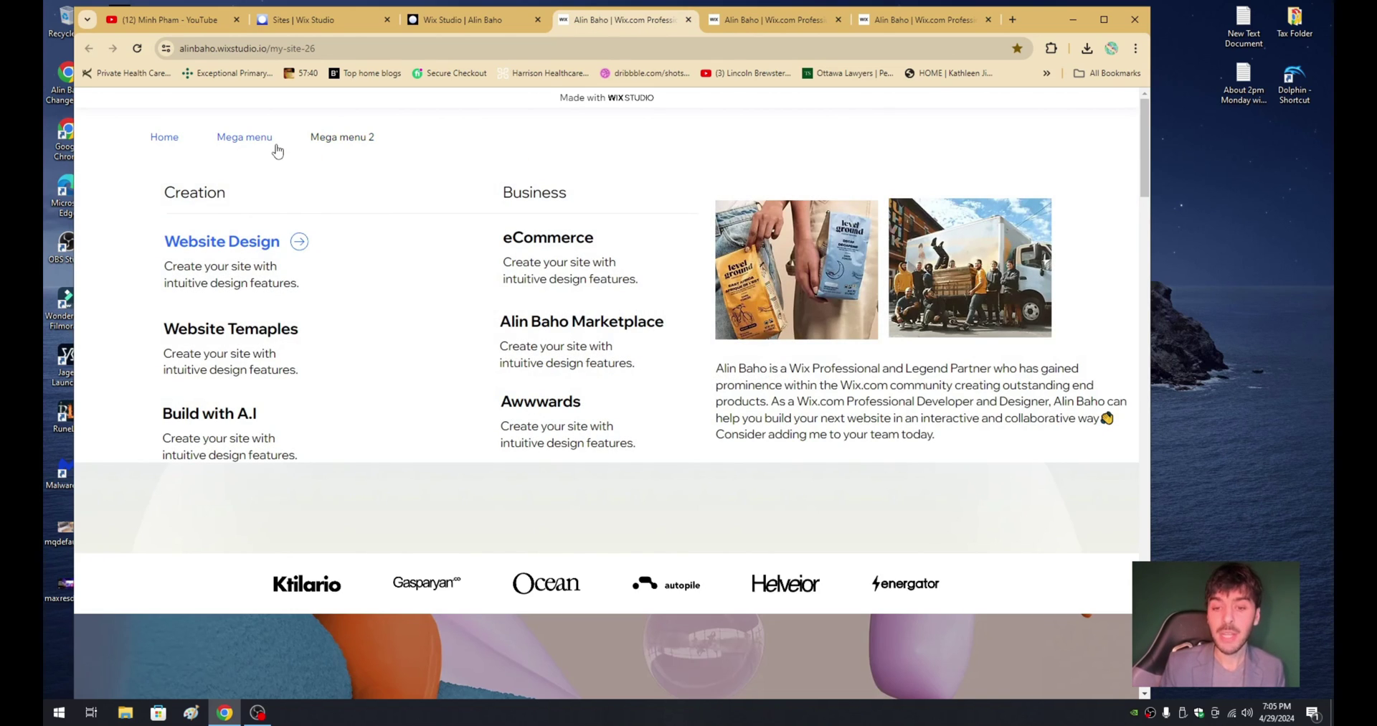